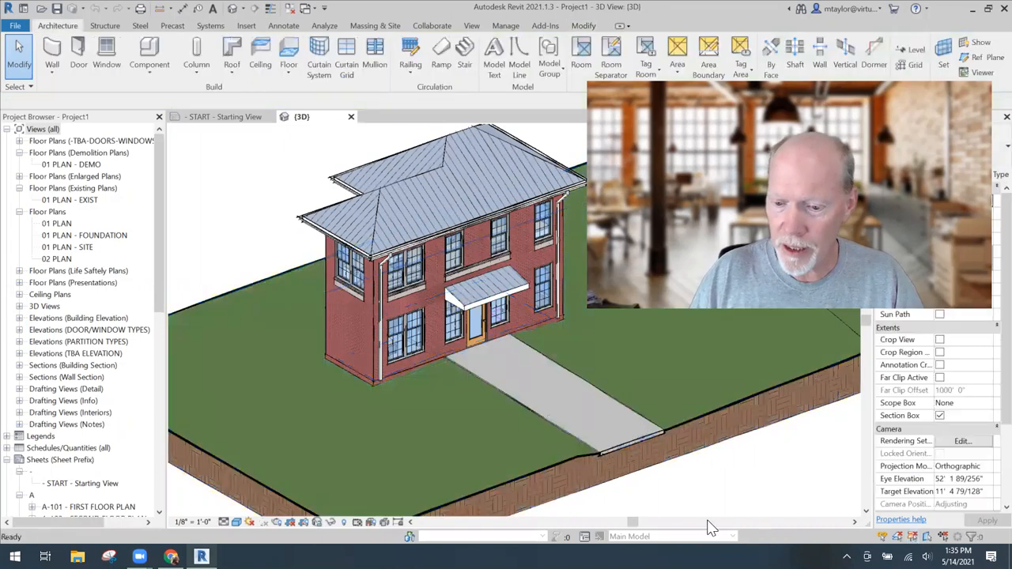
Open the 01 PLAN floor plan at the toilet wall that faces the lobby.
{"action": "left_click", "coordinate": [579, 519]}
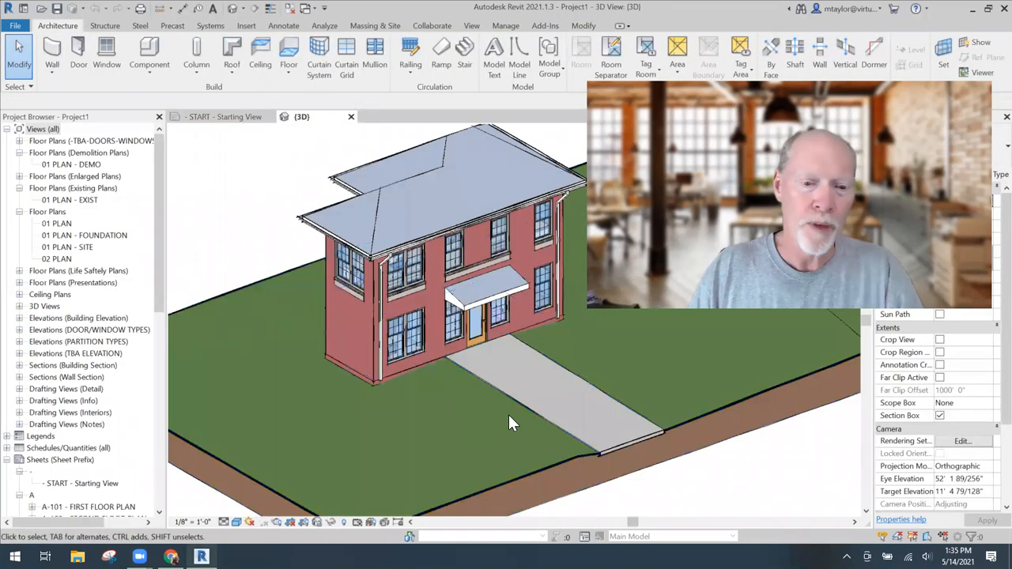
{"action": "middle_click_drag", "start_coordinate": [454, 394], "coordinate": [422, 389]}
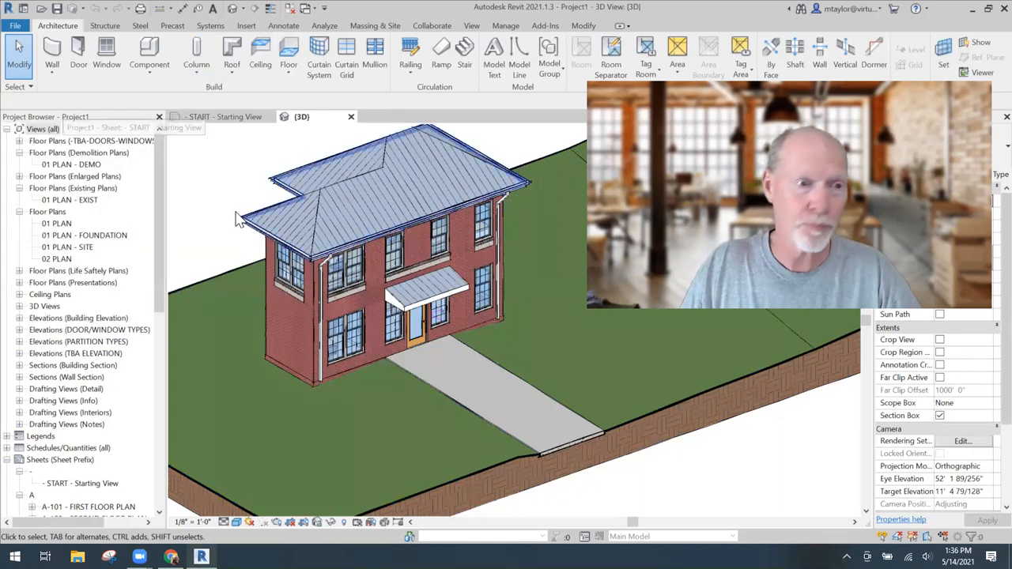
{"action": "double_click", "coordinate": [57, 224]}
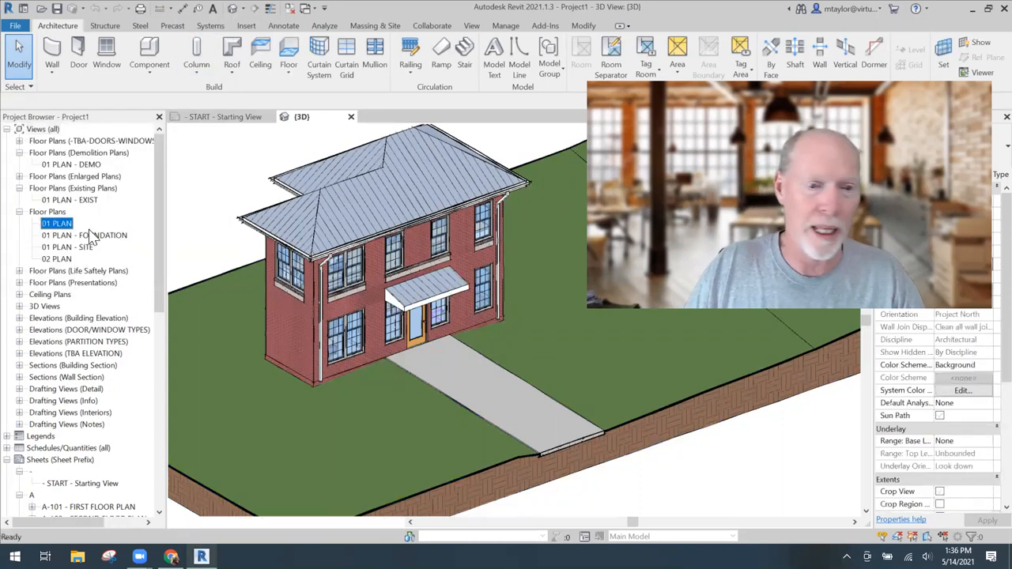
{"action": "scroll", "coordinate": [482, 324], "scroll_direction": "up", "scroll_amount": 10}
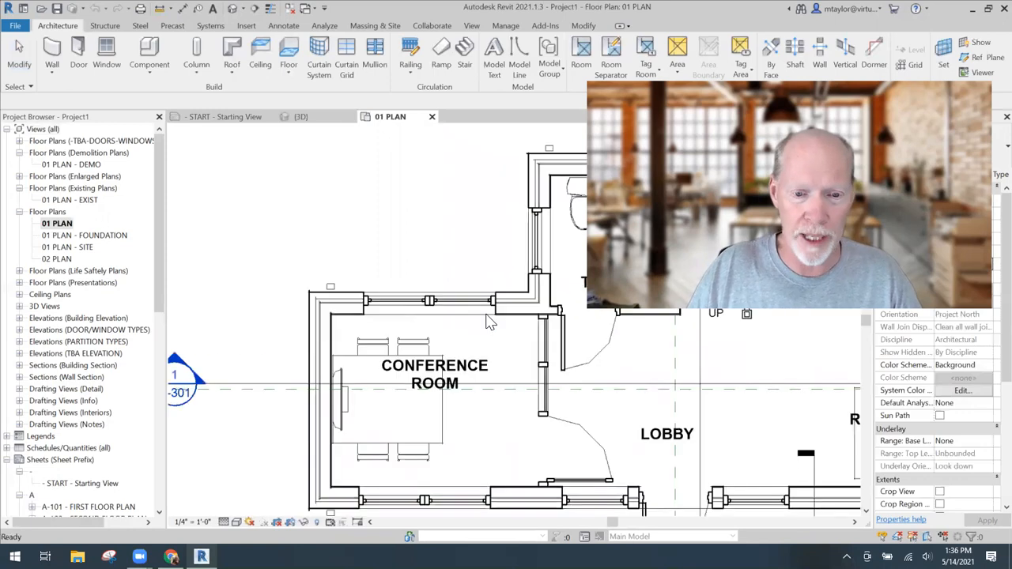
{"action": "middle_click_drag", "start_coordinate": [488, 346], "coordinate": [343, 290]}
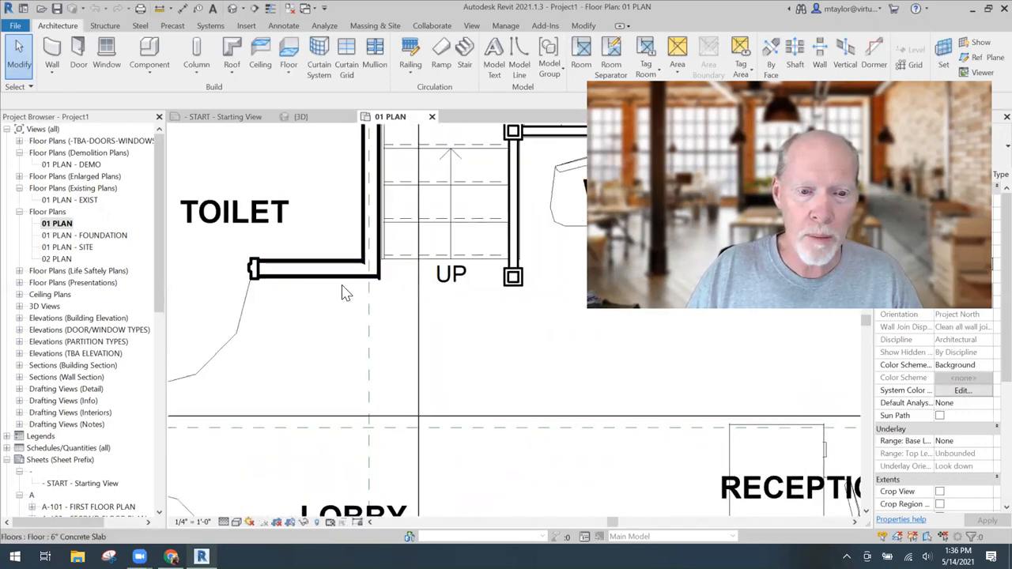
{"action": "scroll", "coordinate": [300, 308], "scroll_direction": "up", "scroll_amount": 3}
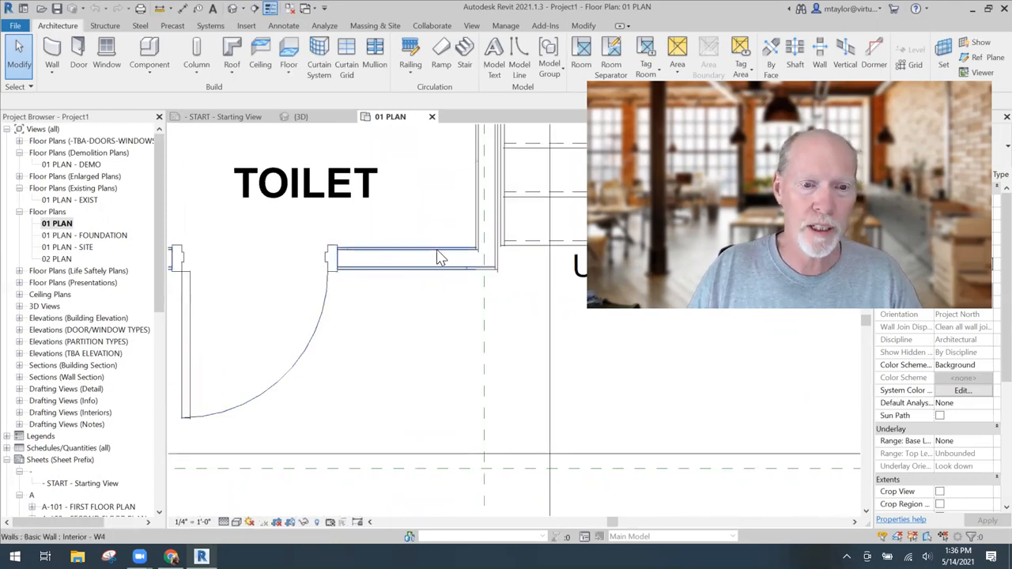
{"action": "left_click", "coordinate": [417, 412]}
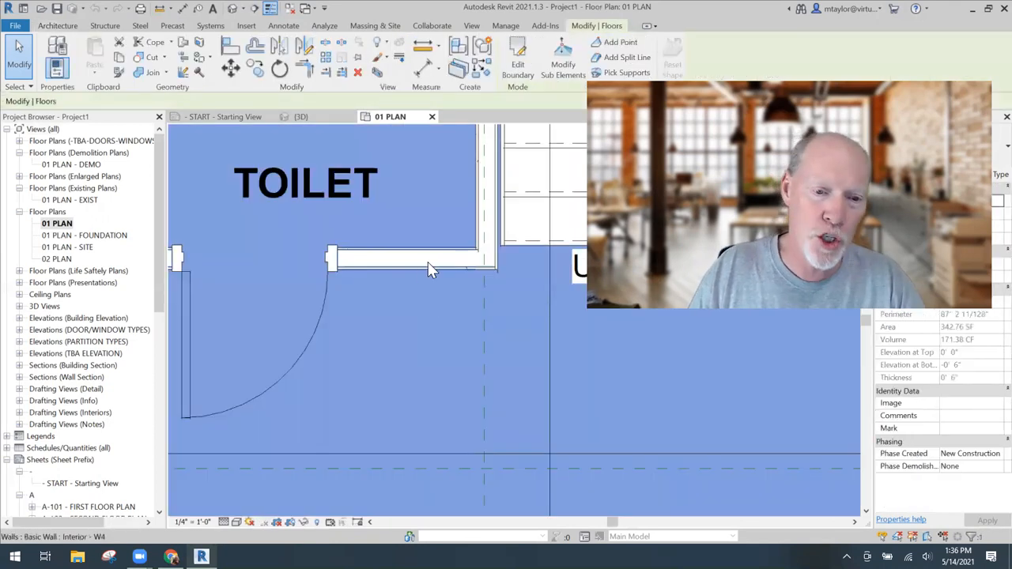
{"action": "key", "text": "Escape"}
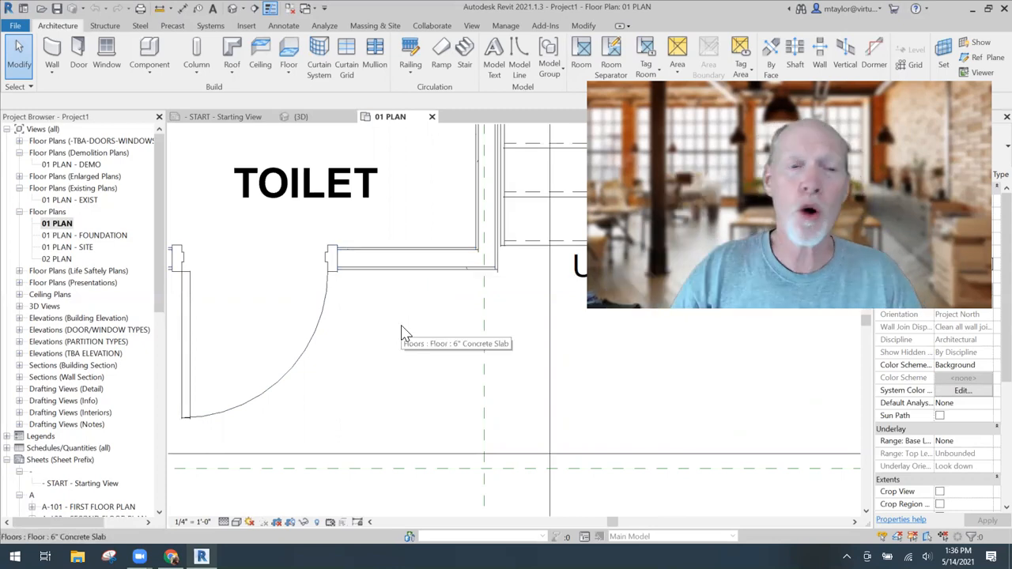
Place a 12" diameter round architectural column in the lobby, about 1'-5" from the toilet wall.
{"action": "left_click", "coordinate": [196, 73]}
{"action": "left_click", "coordinate": [176, 122]}
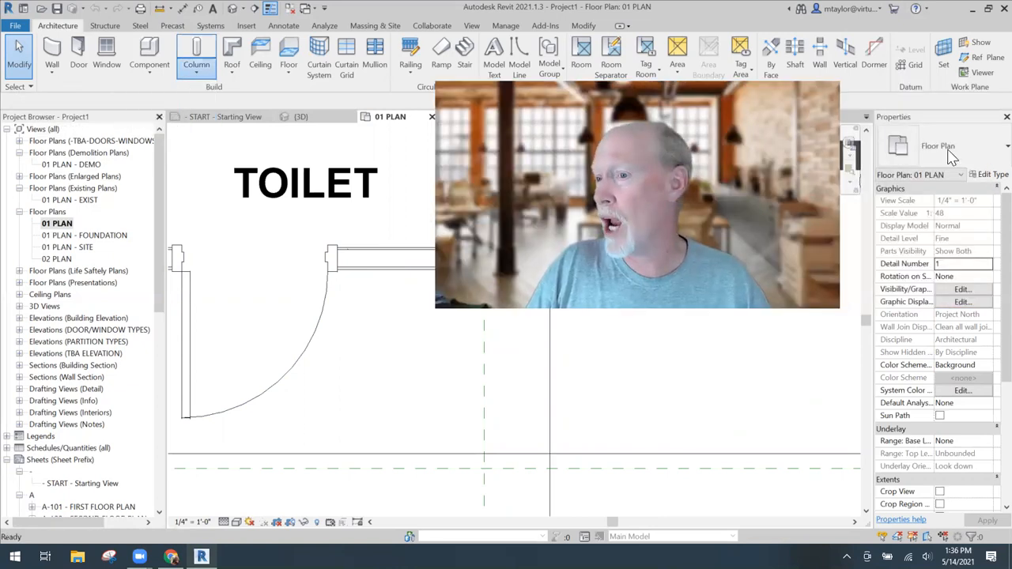
{"action": "left_click", "coordinate": [948, 146]}
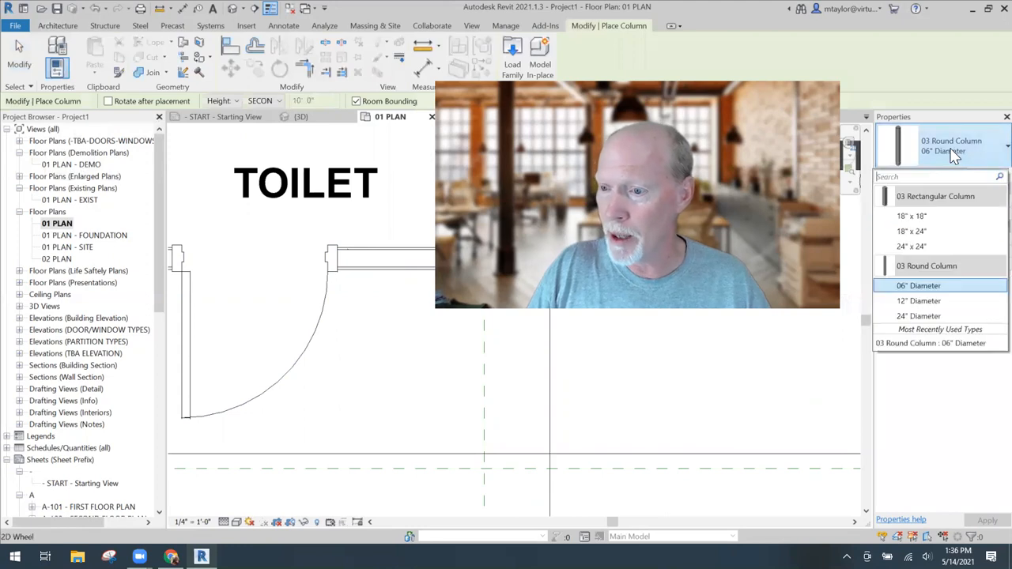
{"action": "left_click", "coordinate": [923, 286]}
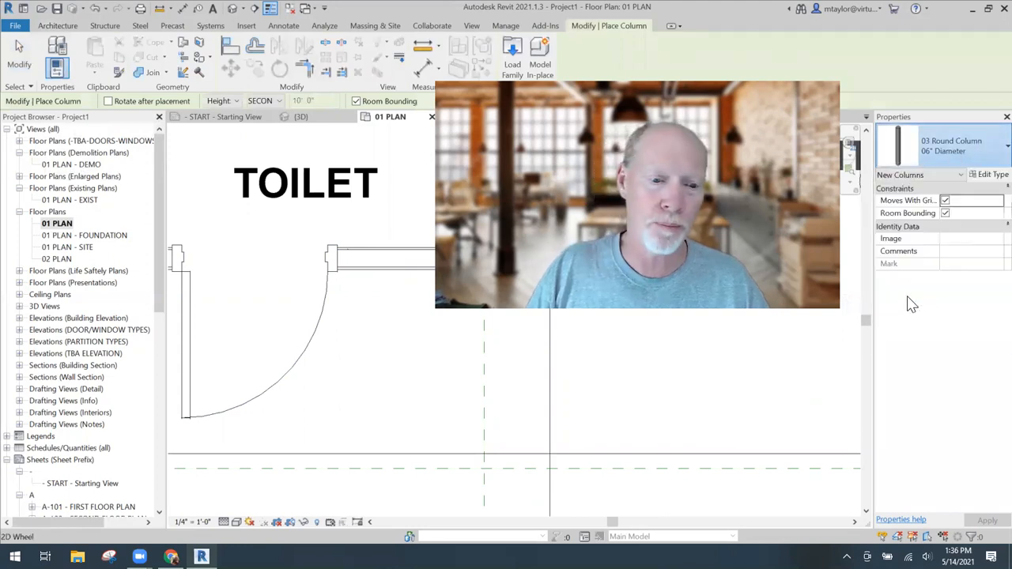
{"action": "left_click", "coordinate": [400, 350]}
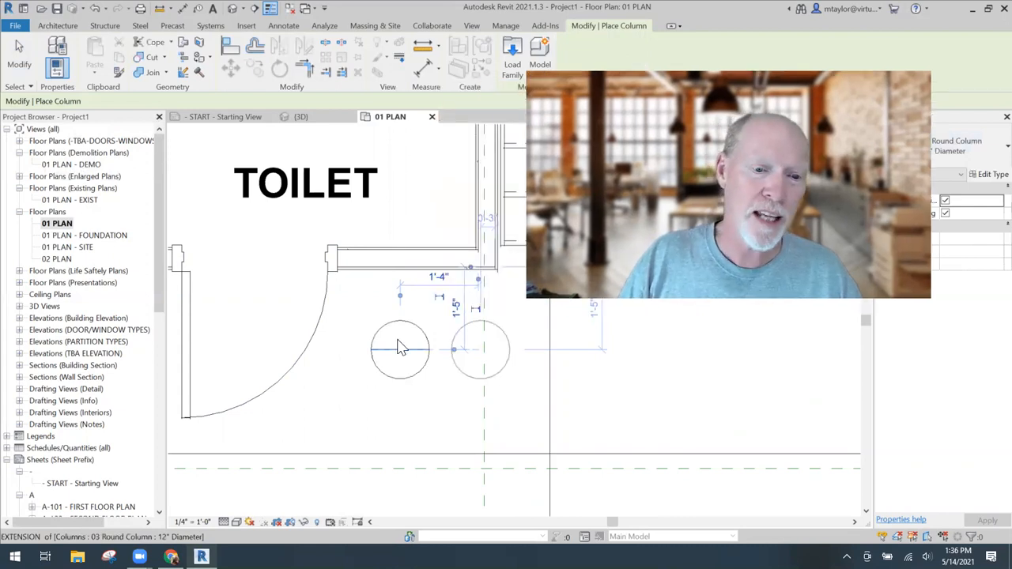
{"action": "key", "text": "Escape"}
{"action": "key", "text": "Escape"}
Toggle the thin lines display off and back on to compare the line weights of the wall and column.
{"action": "scroll", "coordinate": [400, 348], "scroll_direction": "up", "scroll_amount": 1}
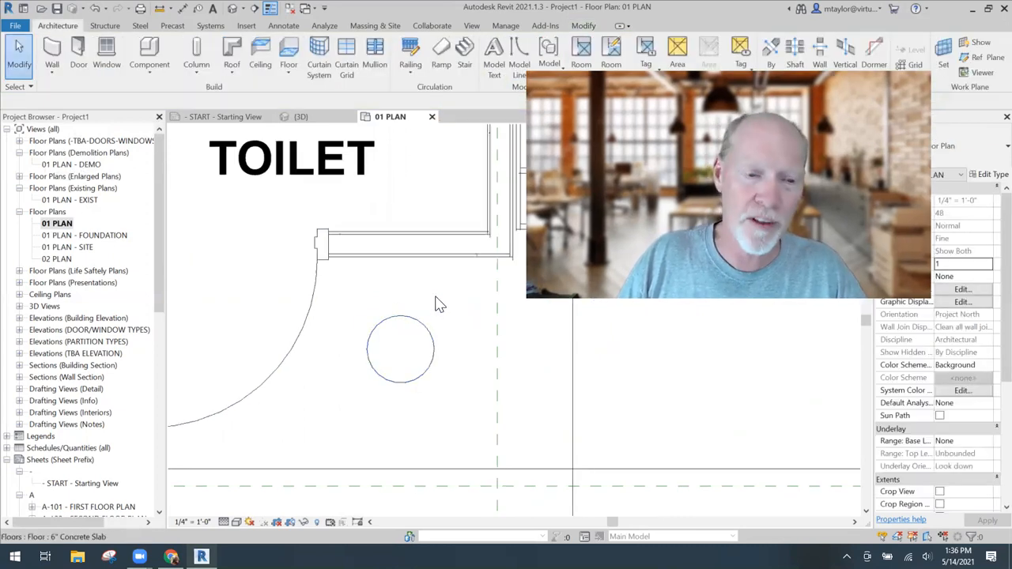
{"action": "key", "text": "t"}
{"action": "key", "text": "l"}
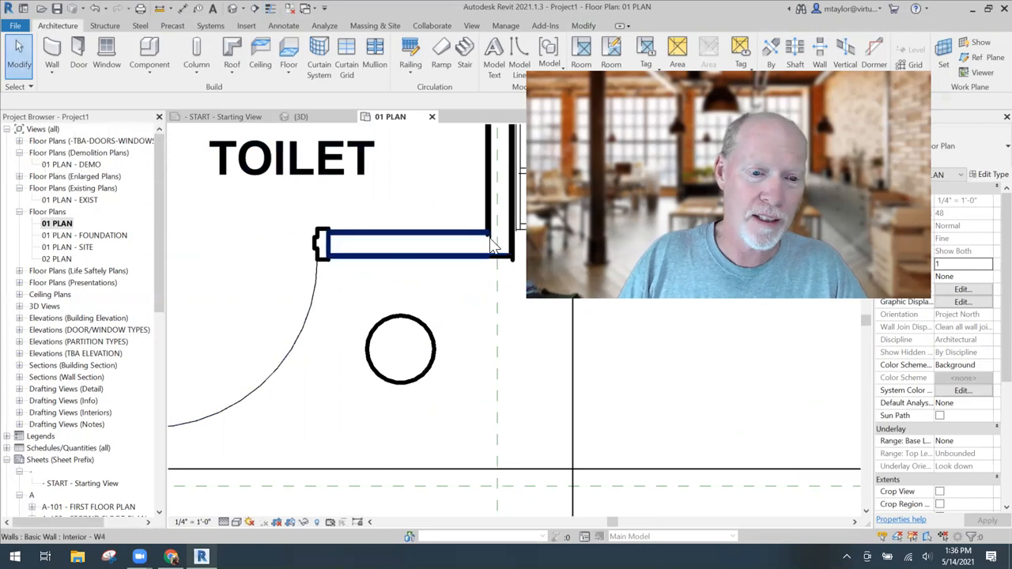
{"action": "key", "text": "t"}
{"action": "key", "text": "l"}
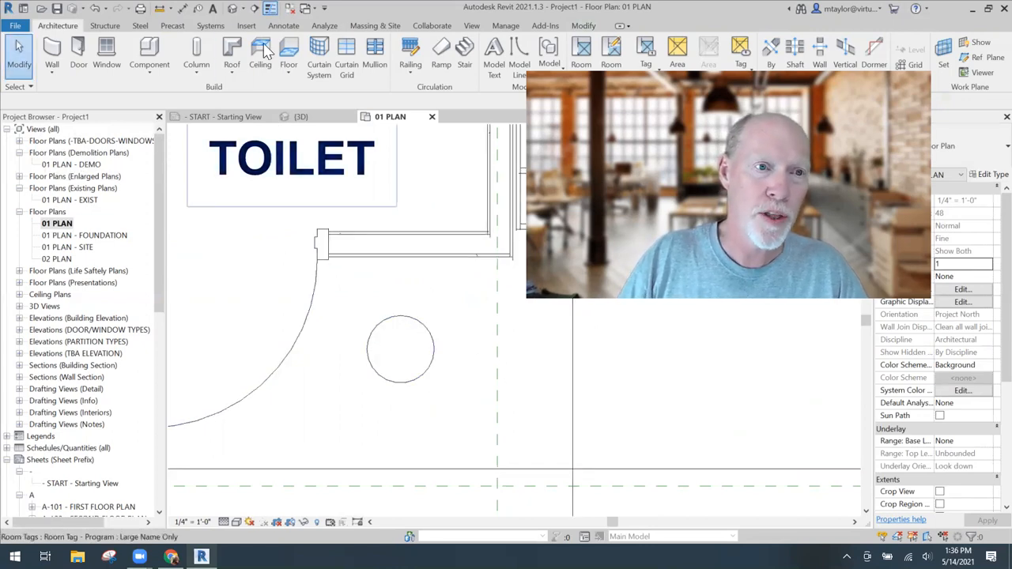
Move the round column against the toilet wall so that it overlaps the wall's lobby face.
{"action": "left_click", "coordinate": [454, 295]}
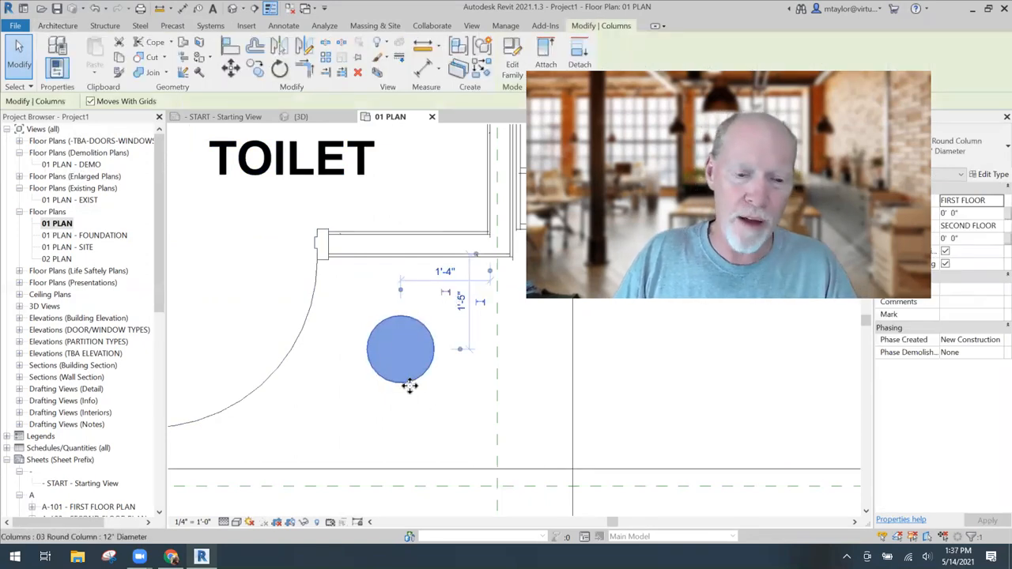
{"action": "left_click_drag", "start_coordinate": [403, 362], "coordinate": [428, 313]}
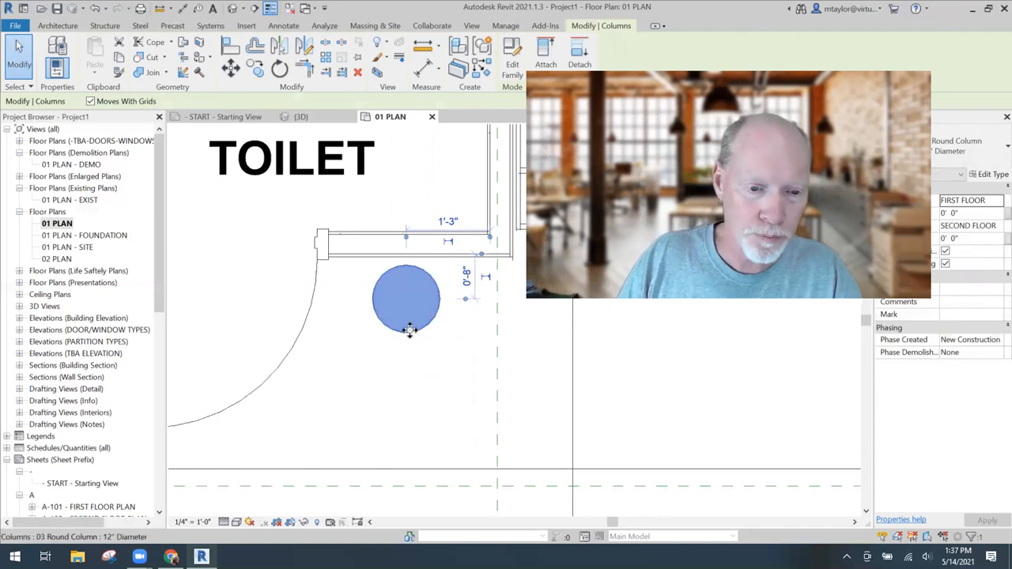
{"action": "left_click_drag", "start_coordinate": [413, 309], "coordinate": [413, 281]}
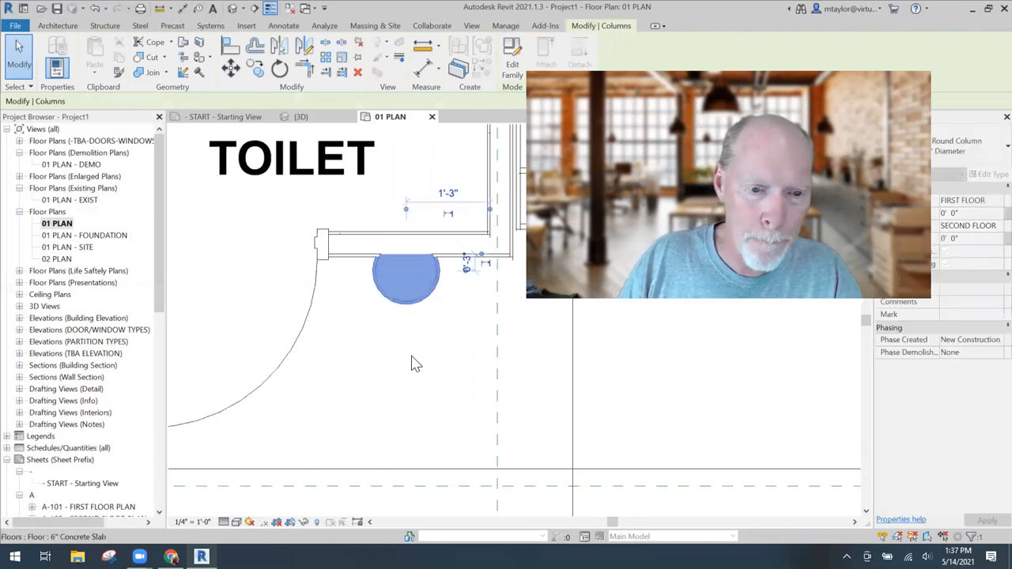
{"action": "left_click", "coordinate": [411, 357]}
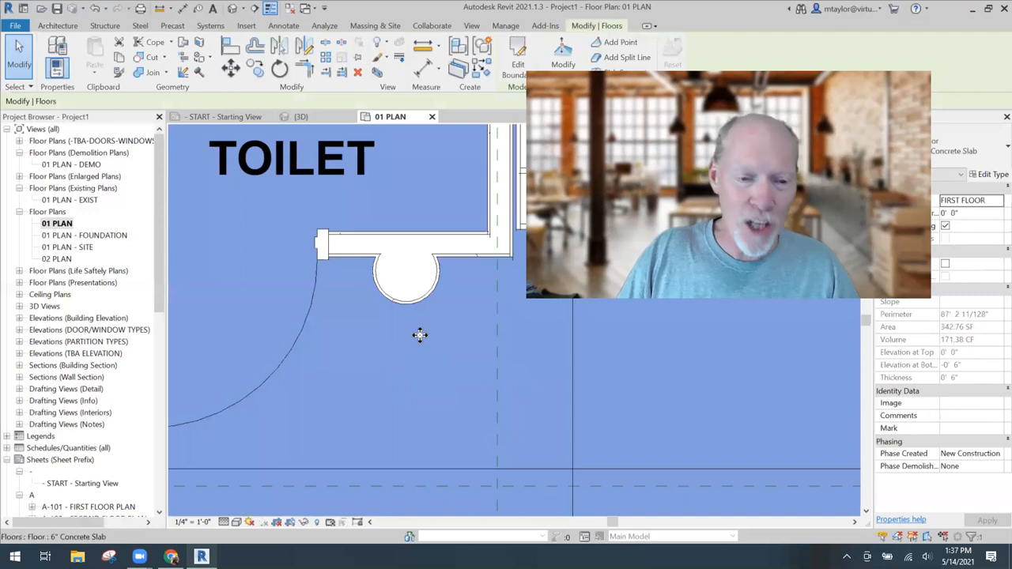
{"action": "key", "text": "Escape"}
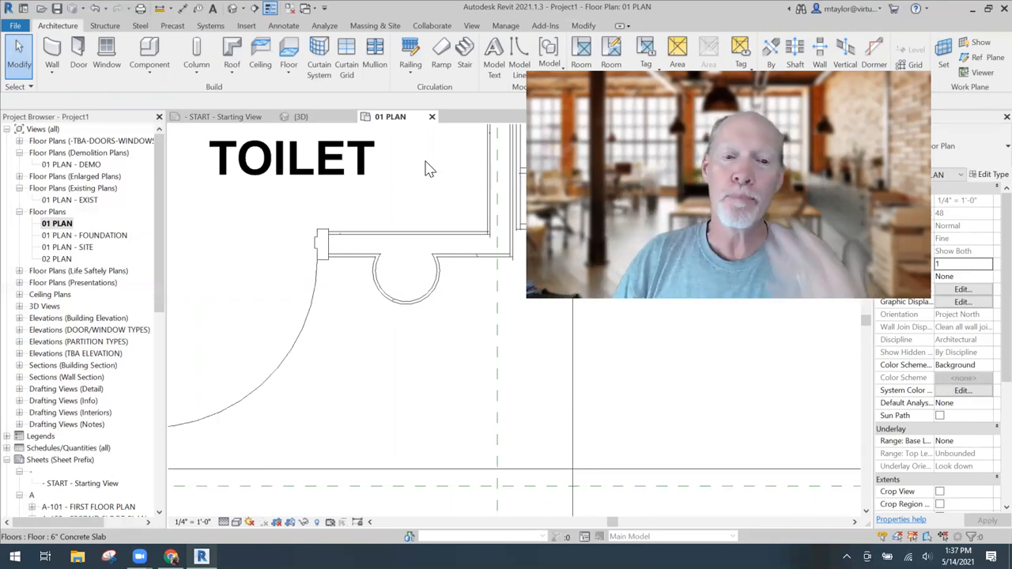
Move the round column further into the toilet wall so that it projects from both wall faces.
{"action": "left_click", "coordinate": [433, 297]}
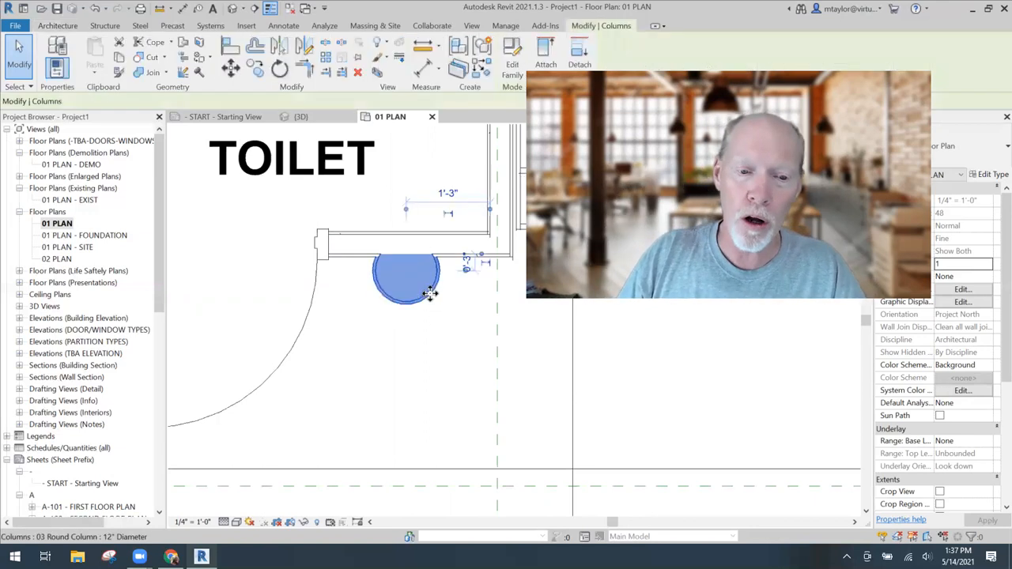
{"action": "left_click_drag", "start_coordinate": [429, 278], "coordinate": [428, 266]}
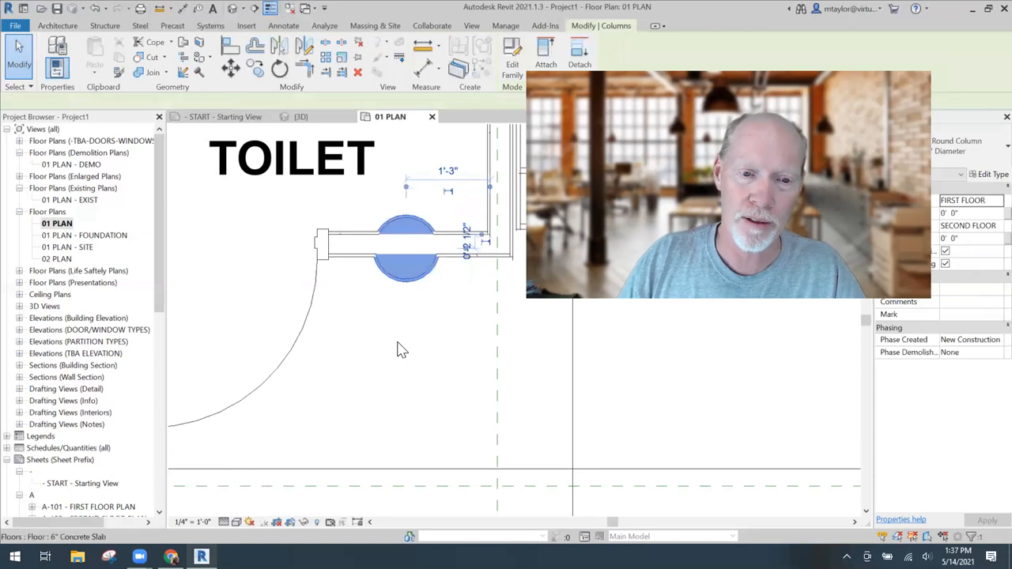
{"action": "left_click", "coordinate": [401, 350]}
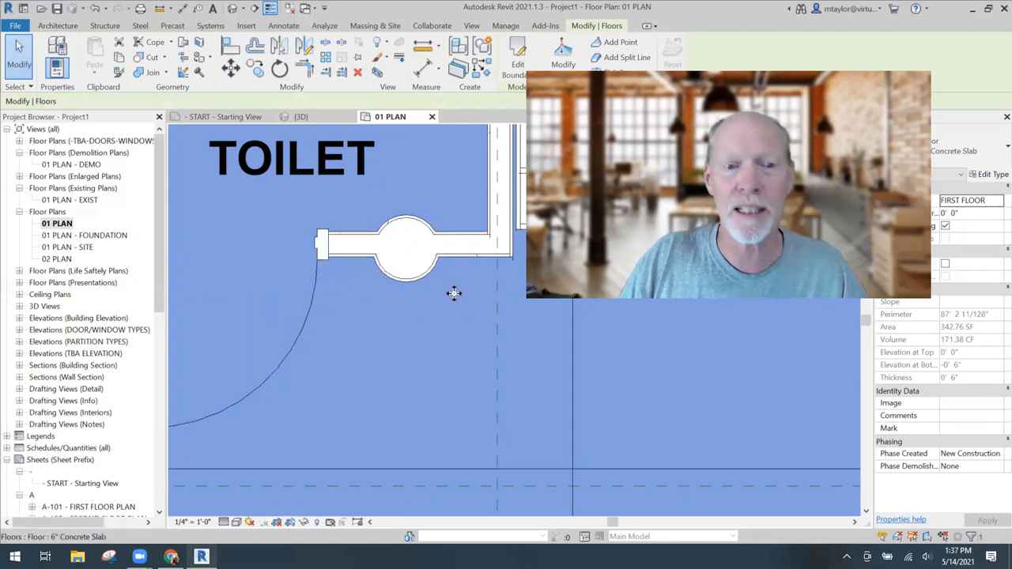
{"action": "key", "text": "Escape"}
Move the round column out of the toilet wall and back into the open lobby area.
{"action": "left_click", "coordinate": [415, 276]}
{"action": "left_click_drag", "start_coordinate": [416, 274], "coordinate": [416, 393]}
{"action": "left_click", "coordinate": [367, 387]}
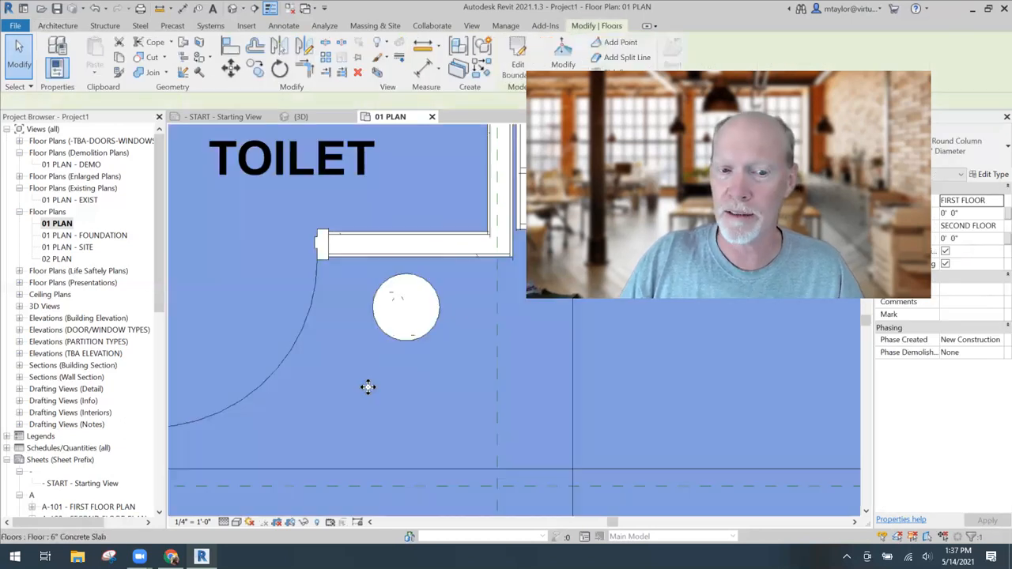
{"action": "key", "text": "Escape"}
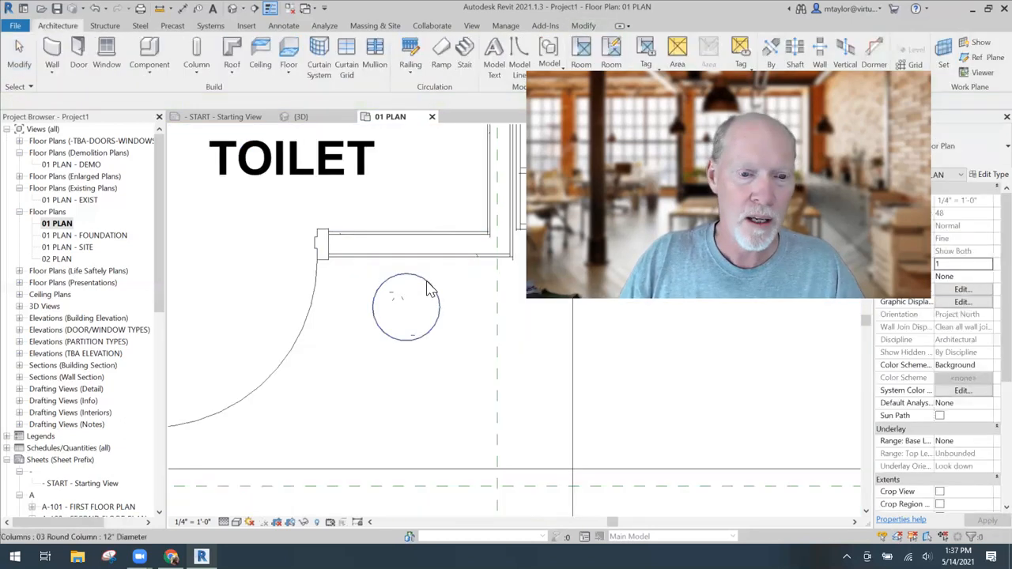
{"action": "left_click", "coordinate": [427, 284]}
{"action": "left_click_drag", "start_coordinate": [416, 308], "coordinate": [412, 345]}
{"action": "key", "text": "Escape"}
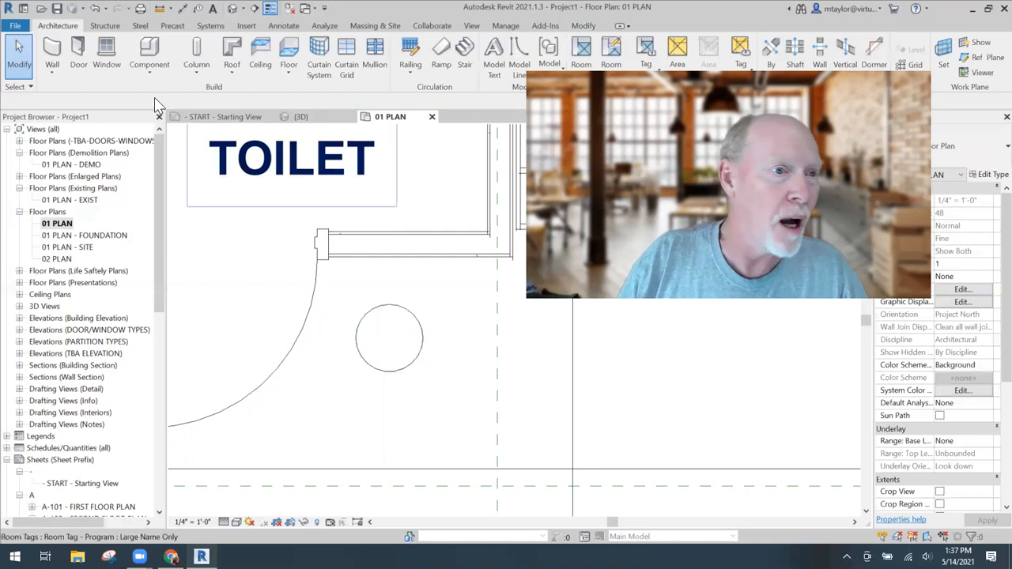
Place a W10X49 wide-flange structural column in the lobby beside the round column and check its available types.
{"action": "left_click", "coordinate": [194, 75]}
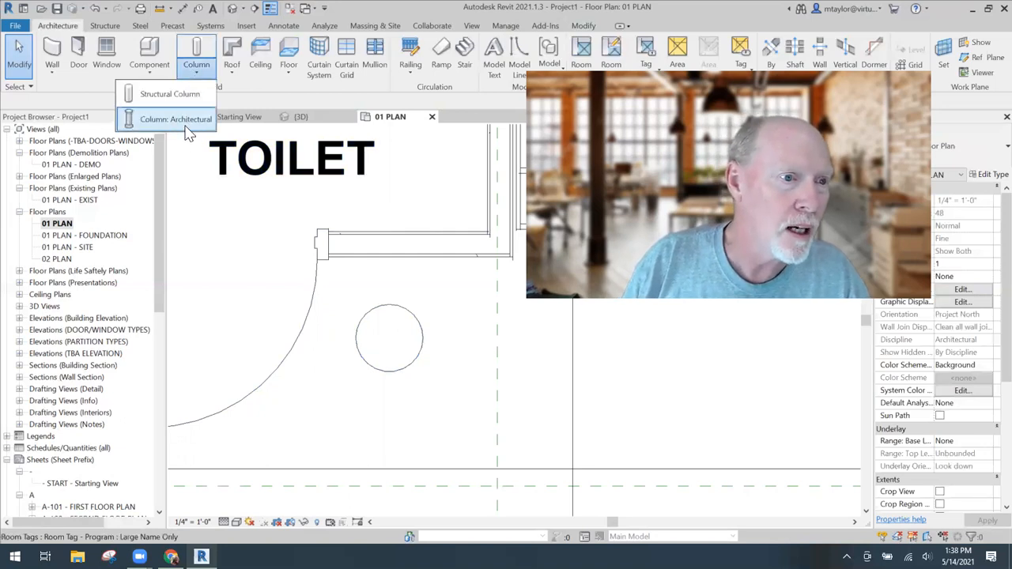
{"action": "left_click", "coordinate": [186, 95]}
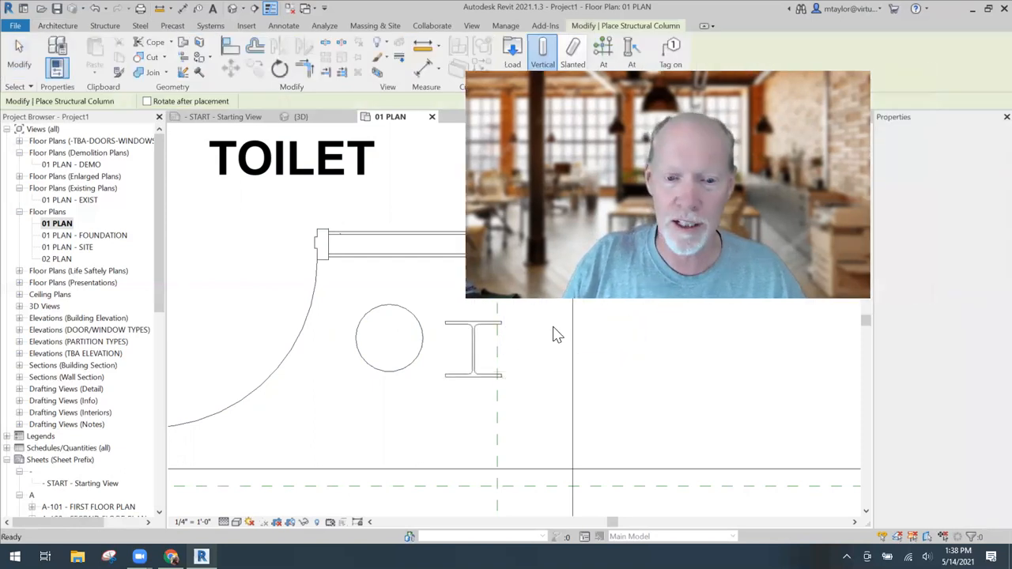
{"action": "left_click", "coordinate": [955, 155]}
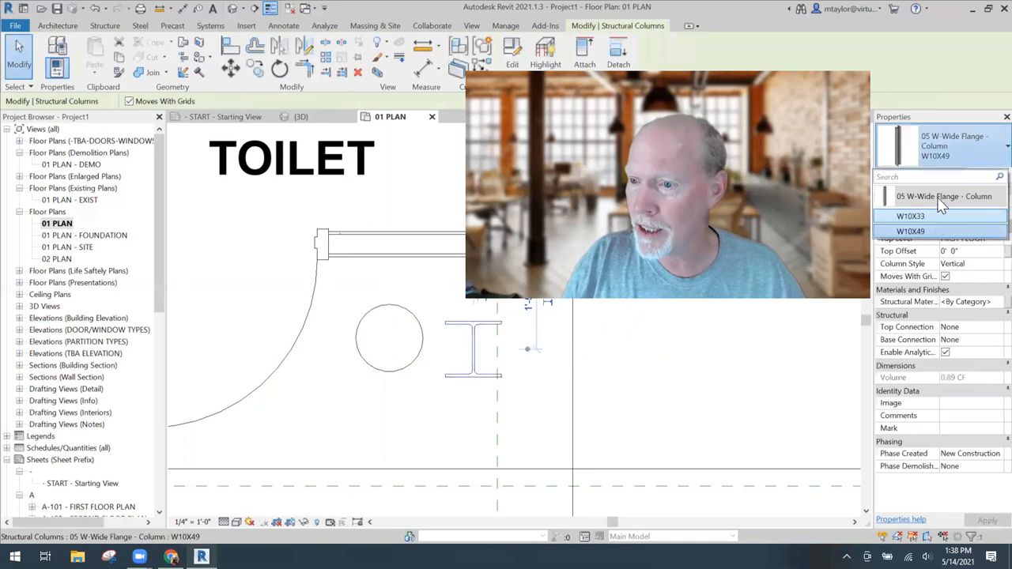
{"action": "left_click", "coordinate": [633, 406]}
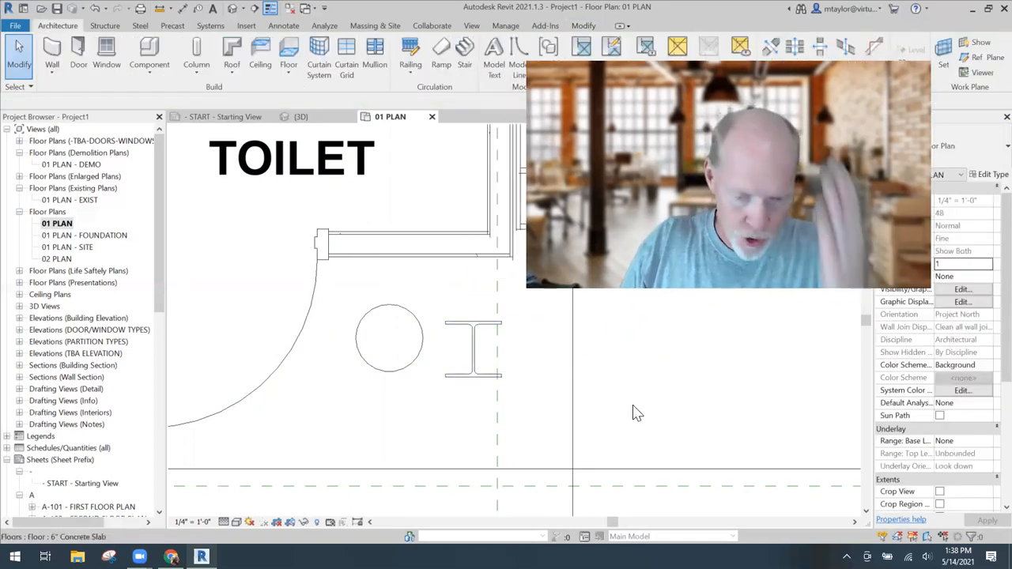
Load the Concrete-Round-Column.rfa family from the Concrete folder of the Structural Columns library.
{"action": "left_click", "coordinate": [246, 27]}
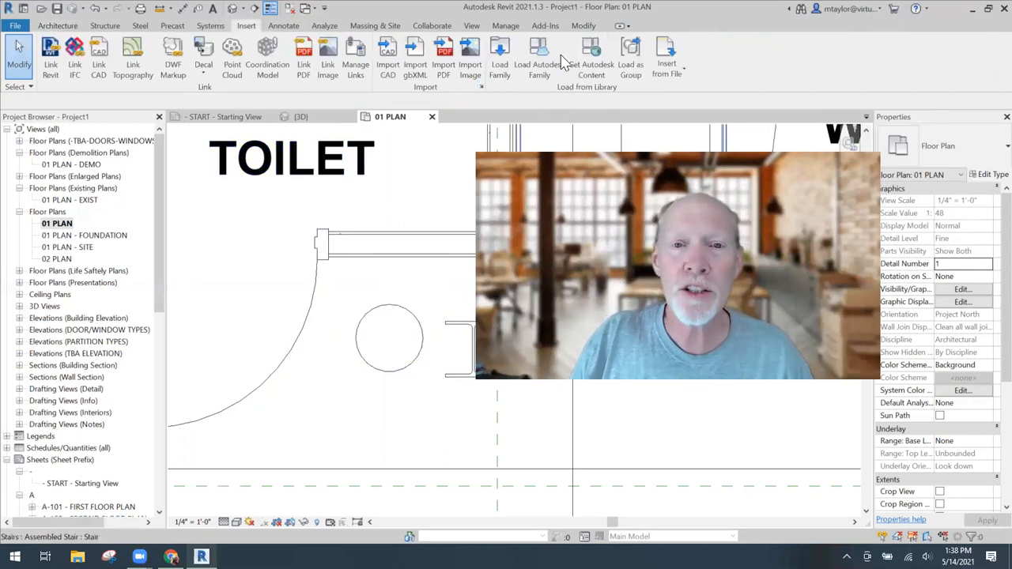
{"action": "left_click", "coordinate": [501, 62]}
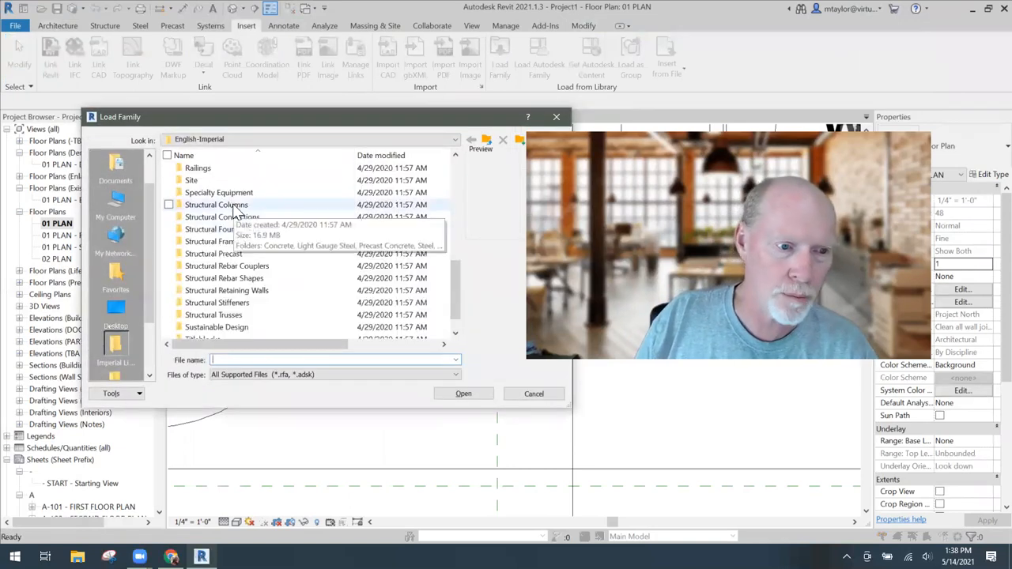
{"action": "double_click", "coordinate": [234, 207]}
{"action": "double_click", "coordinate": [199, 167]}
{"action": "left_click", "coordinate": [245, 180]}
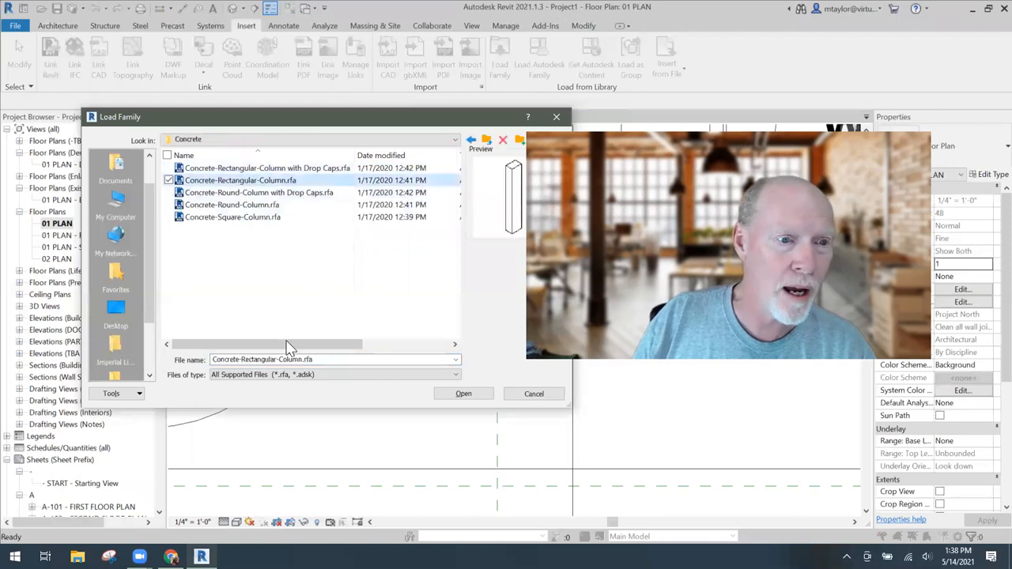
{"action": "left_click", "coordinate": [241, 205]}
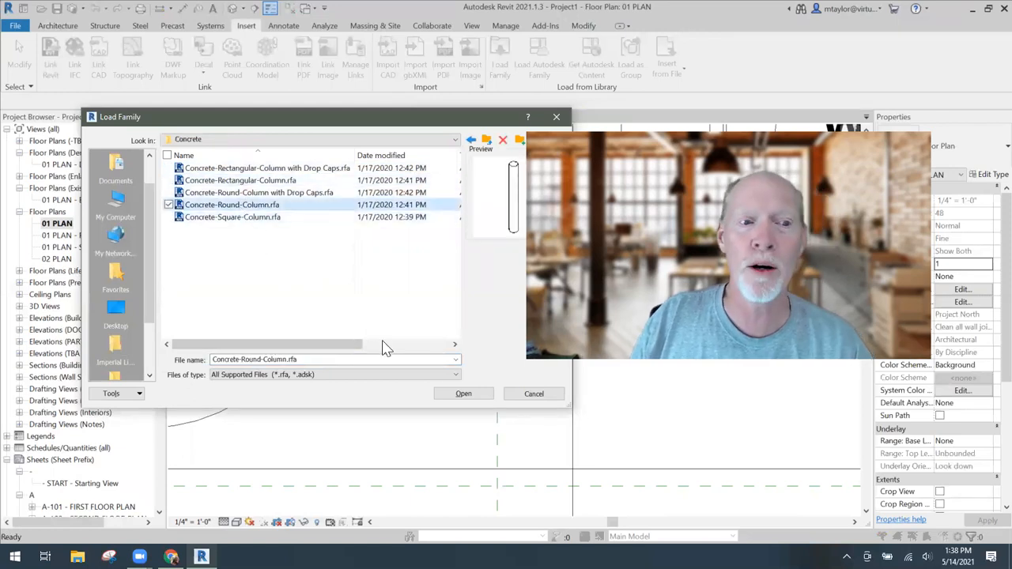
{"action": "left_click", "coordinate": [464, 394]}
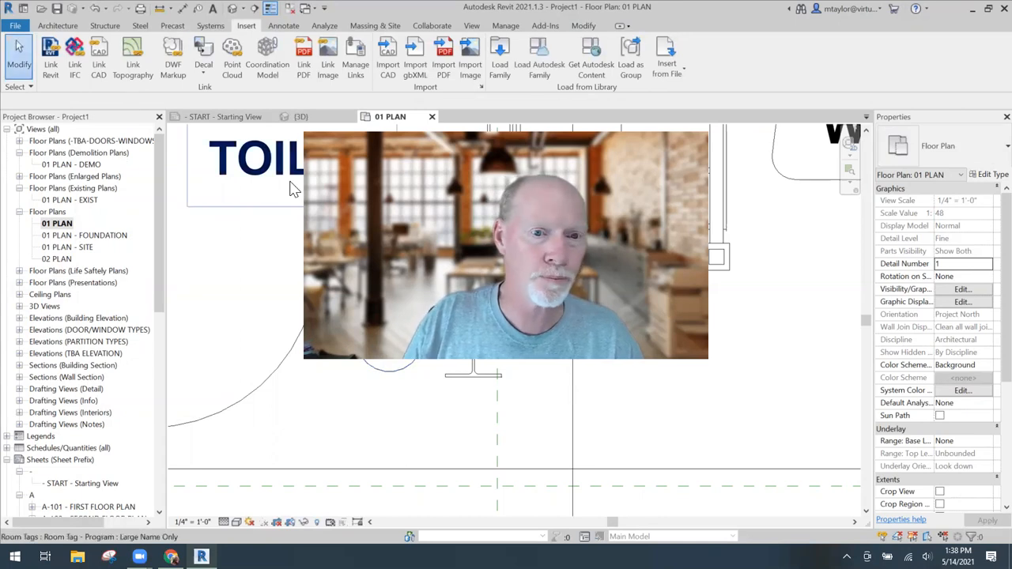
Change the wide-flange structural column in the lobby to the Concrete-Round-Column 12" type.
{"action": "left_click", "coordinate": [472, 378]}
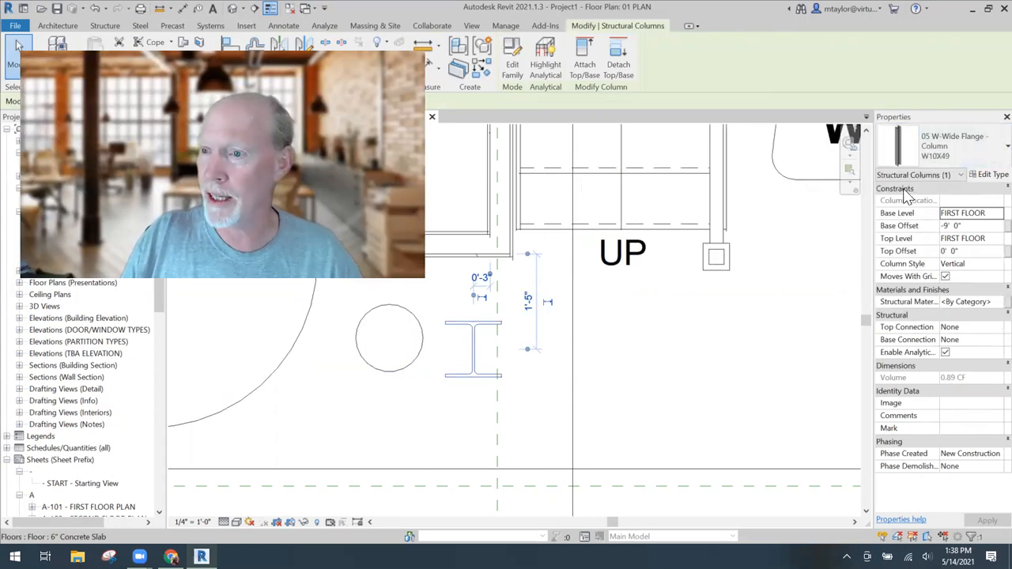
{"action": "left_click", "coordinate": [949, 149]}
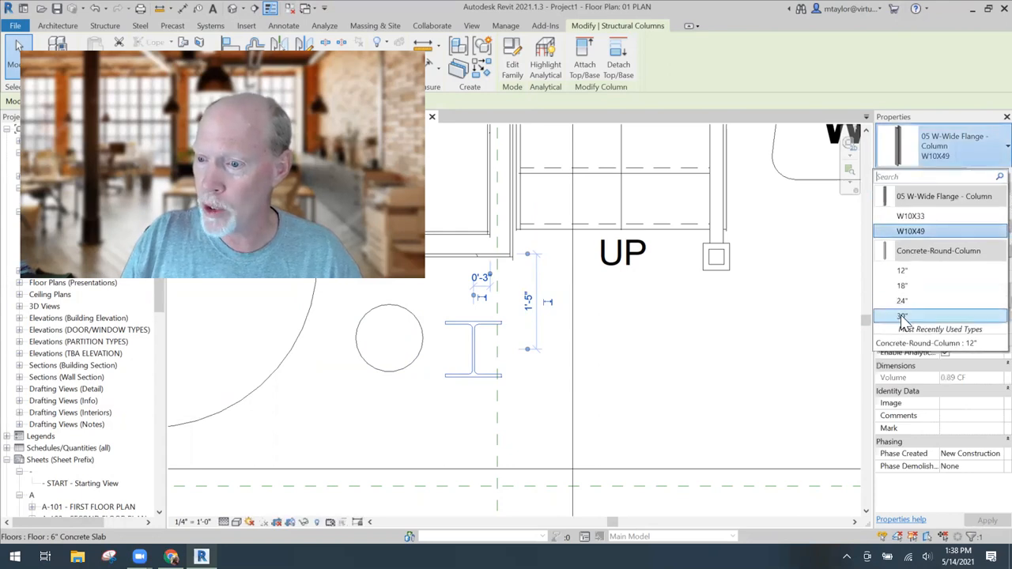
{"action": "left_click", "coordinate": [909, 270]}
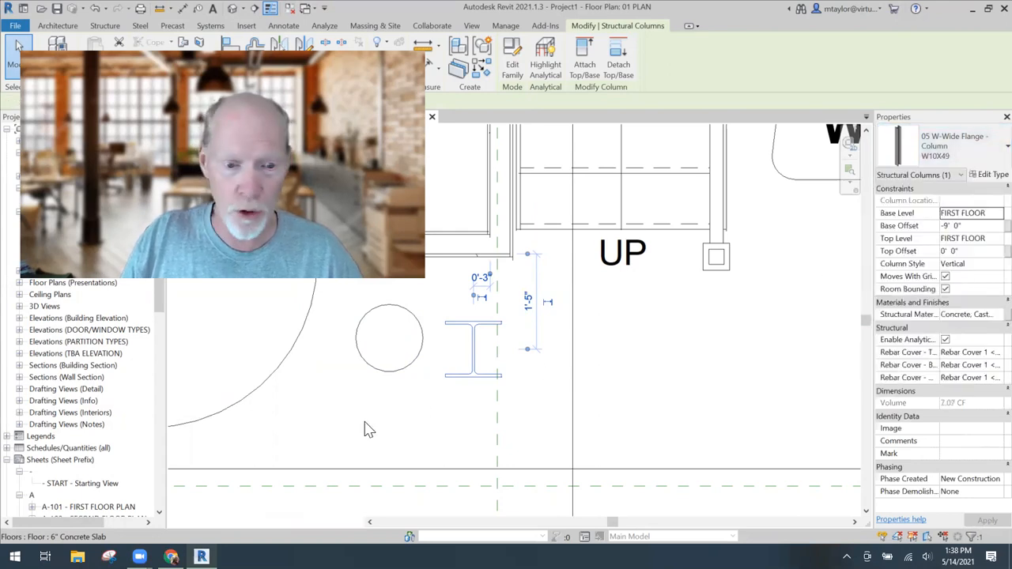
{"action": "left_click", "coordinate": [382, 360]}
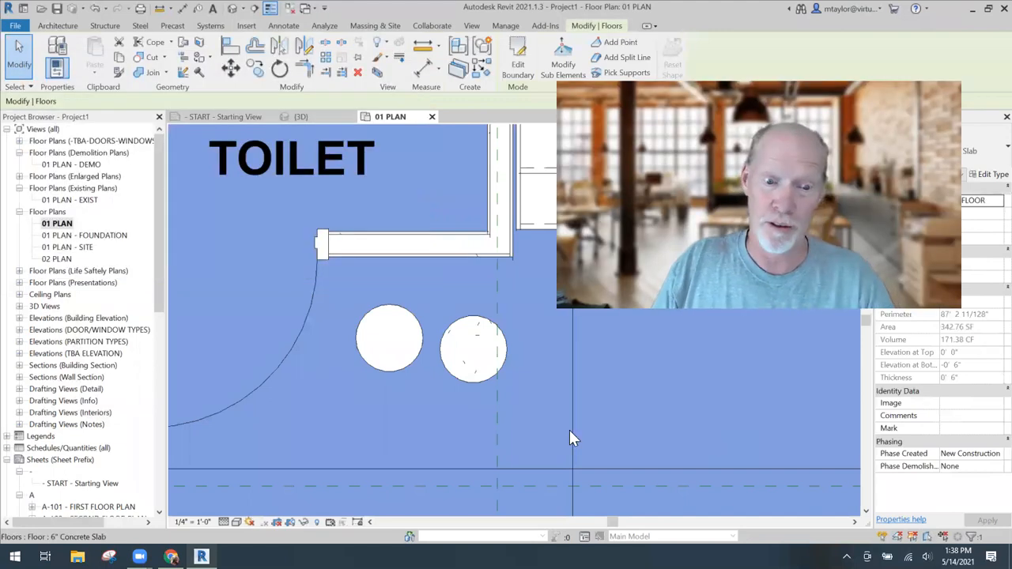
{"action": "key", "text": "Escape"}
Compare the two round columns' line weights by switching thin lines off and back on.
{"action": "middle_click_drag", "start_coordinate": [569, 430], "coordinate": [516, 398]}
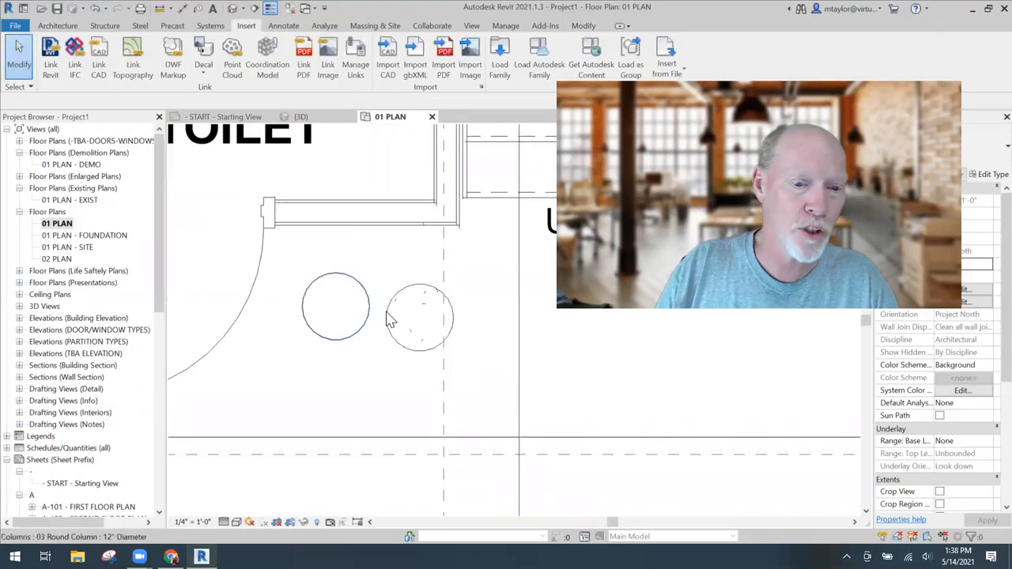
{"action": "left_click", "coordinate": [270, 8]}
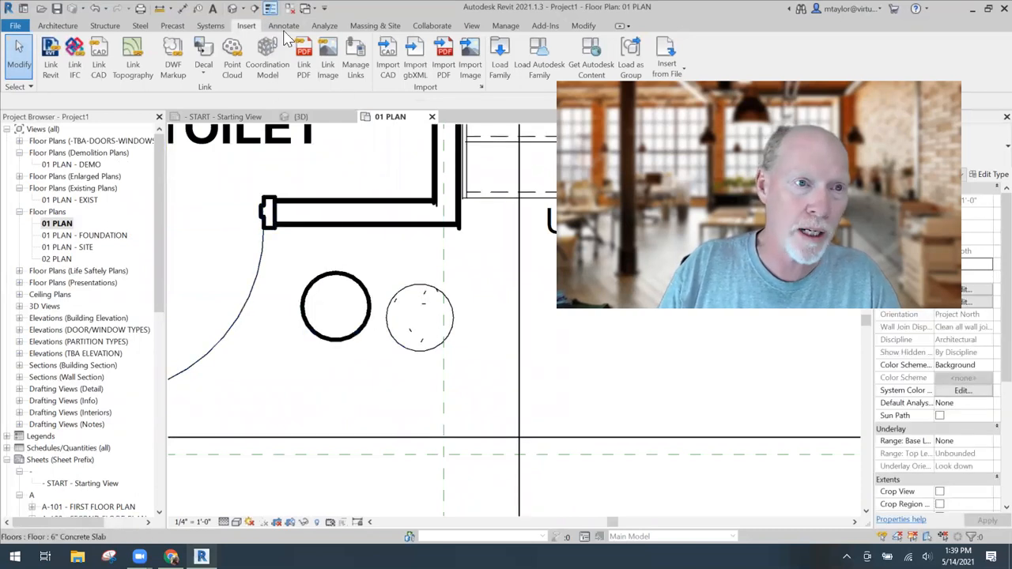
{"action": "left_click", "coordinate": [271, 8]}
Move the 12" concrete structural column up so that it overlaps the lobby face of the toilet wall.
{"action": "left_click", "coordinate": [411, 289]}
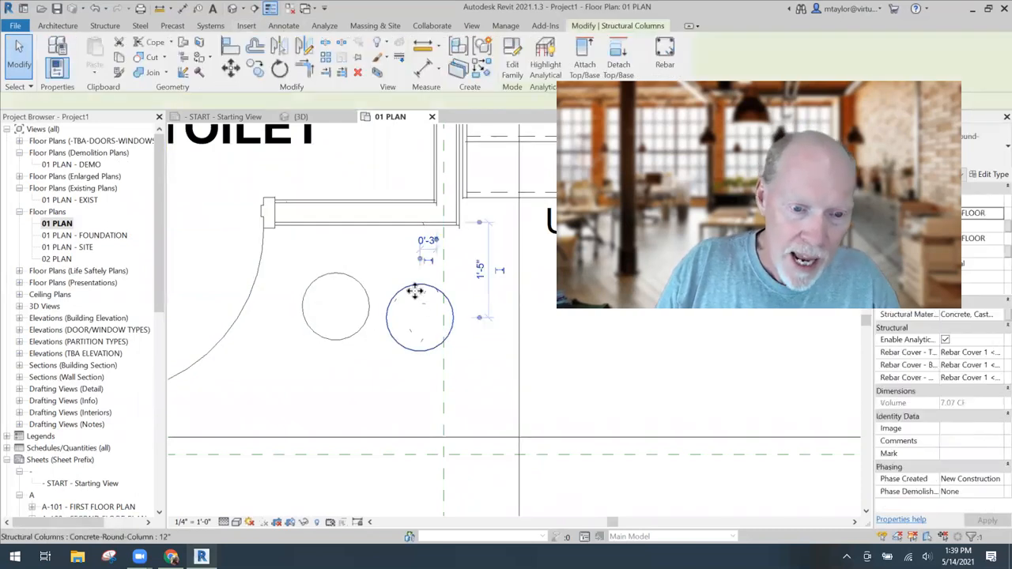
{"action": "left_click_drag", "start_coordinate": [398, 267], "coordinate": [372, 213]}
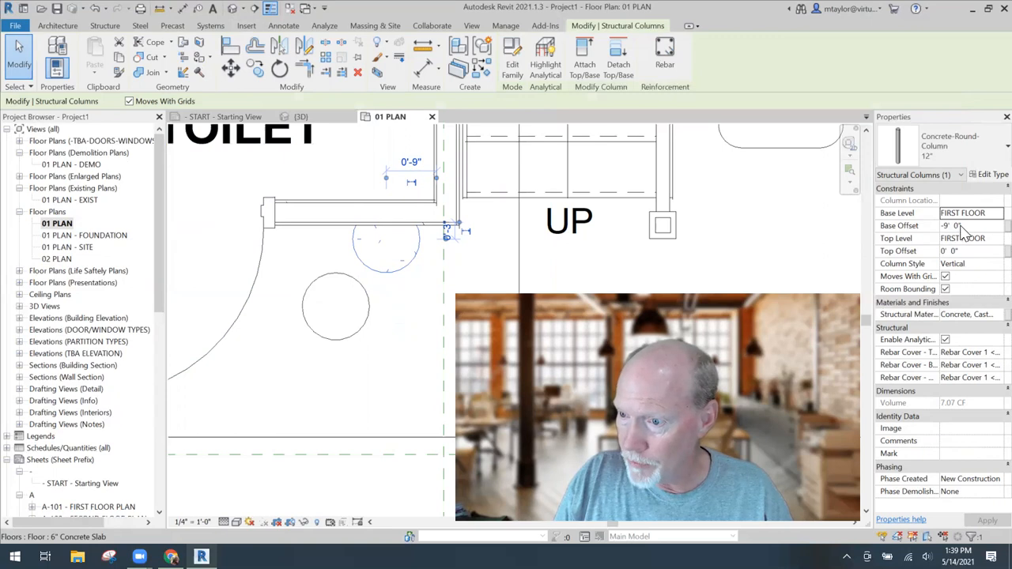
Set the concrete column's base offset to 9' 0".
{"action": "left_click", "coordinate": [967, 226]}
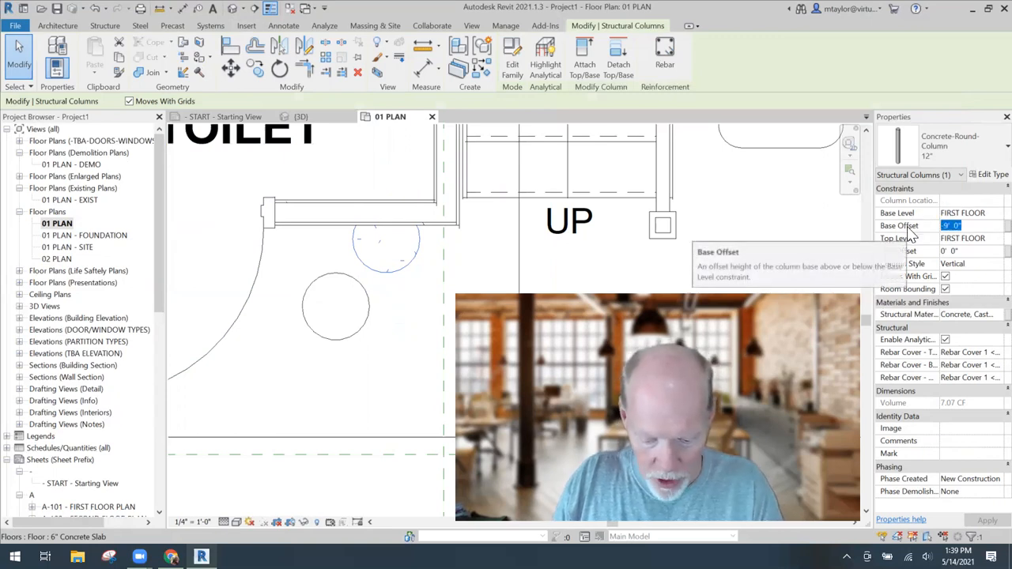
{"action": "type", "text": "9"}
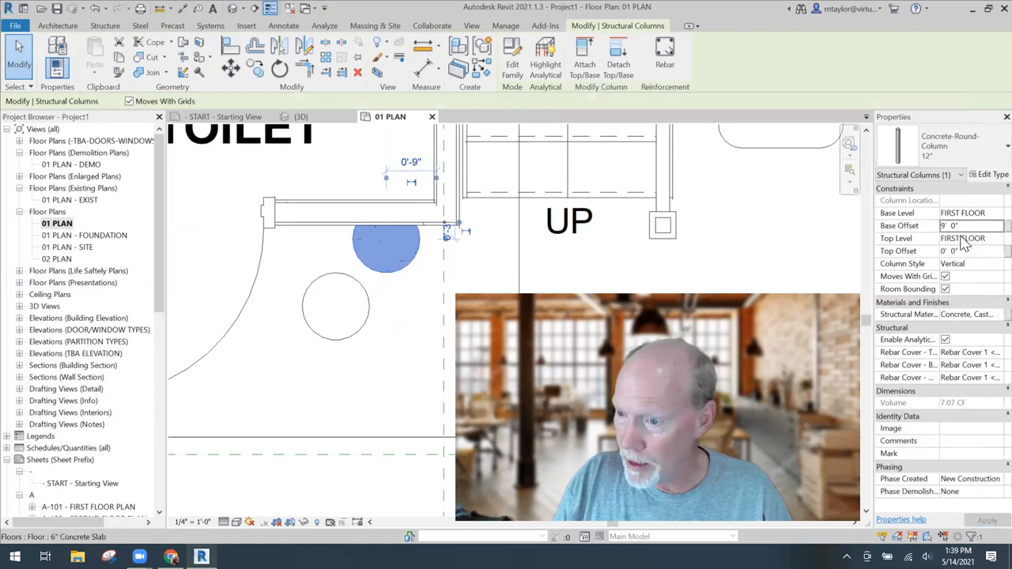
{"action": "left_click", "coordinate": [403, 268]}
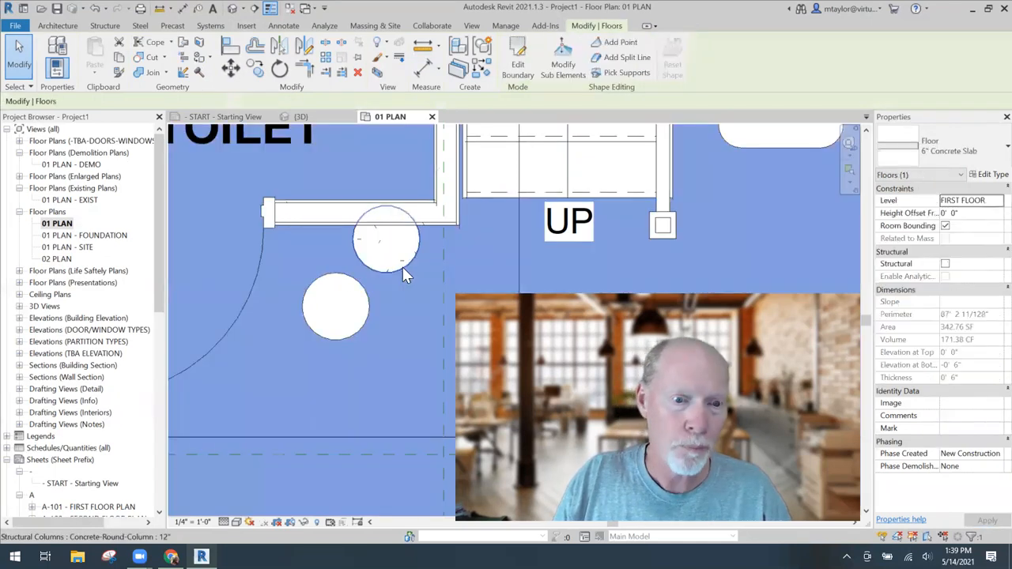
{"action": "left_click", "coordinate": [411, 260]}
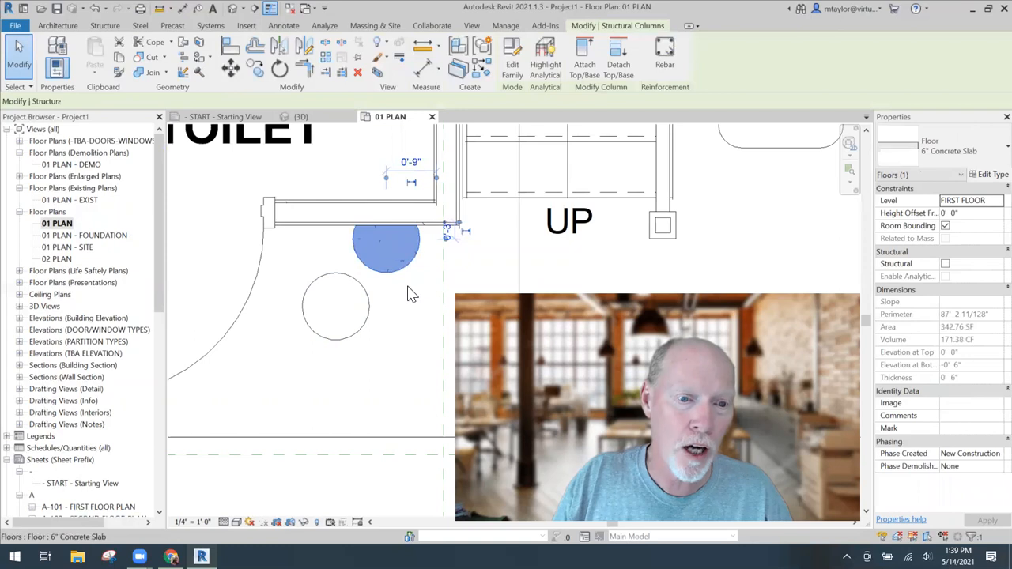
{"action": "key", "text": "Escape"}
Set the concrete column's base offset to 10' 0".
{"action": "left_click", "coordinate": [401, 263]}
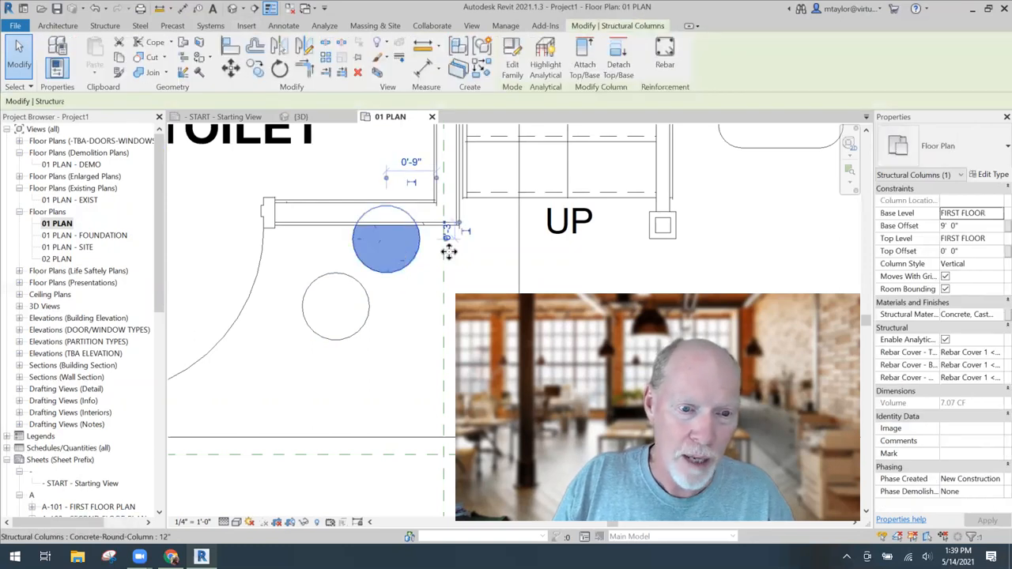
{"action": "double_click", "coordinate": [964, 228]}
{"action": "type", "text": "10"}
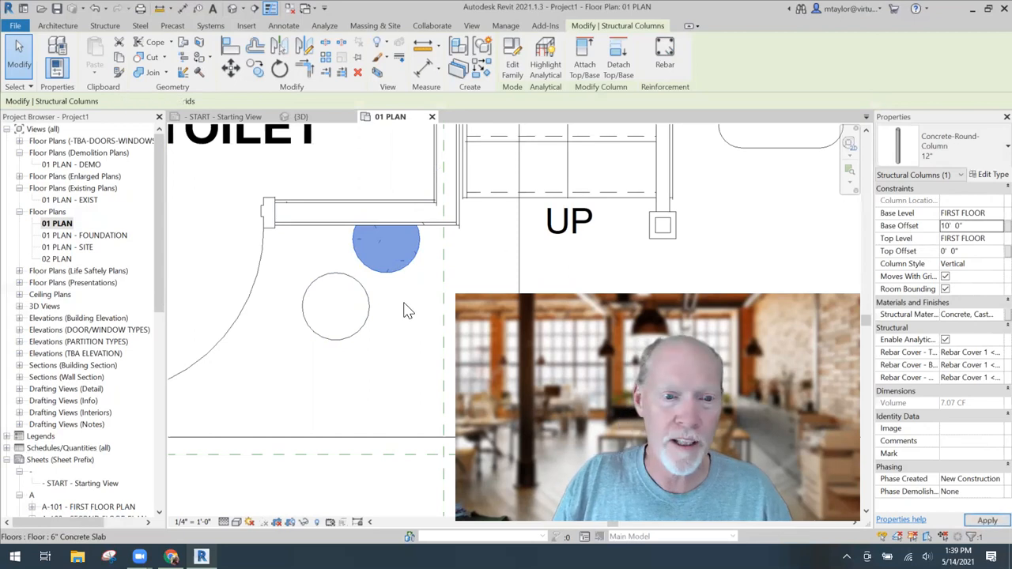
{"action": "left_click", "coordinate": [398, 280]}
Move the concrete column out of the toilet wall so that it stands just below the wall's lobby face.
{"action": "left_click", "coordinate": [400, 268]}
{"action": "left_click_drag", "start_coordinate": [400, 268], "coordinate": [401, 290]}
{"action": "key", "text": "Escape"}
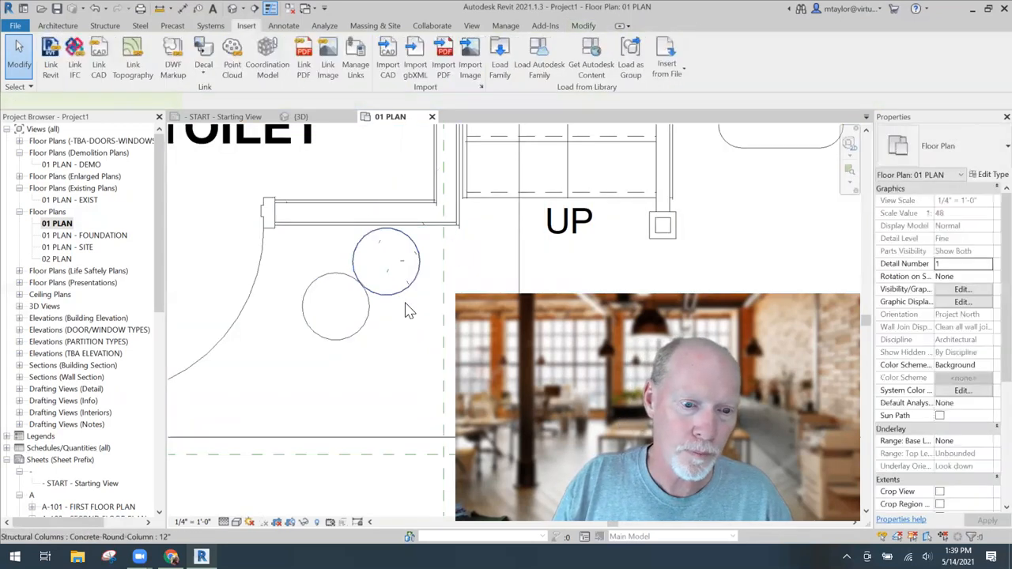
Move the concrete column into the toilet wall so that it projects from both wall faces.
{"action": "left_click", "coordinate": [398, 291]}
{"action": "left_click_drag", "start_coordinate": [397, 283], "coordinate": [381, 233]}
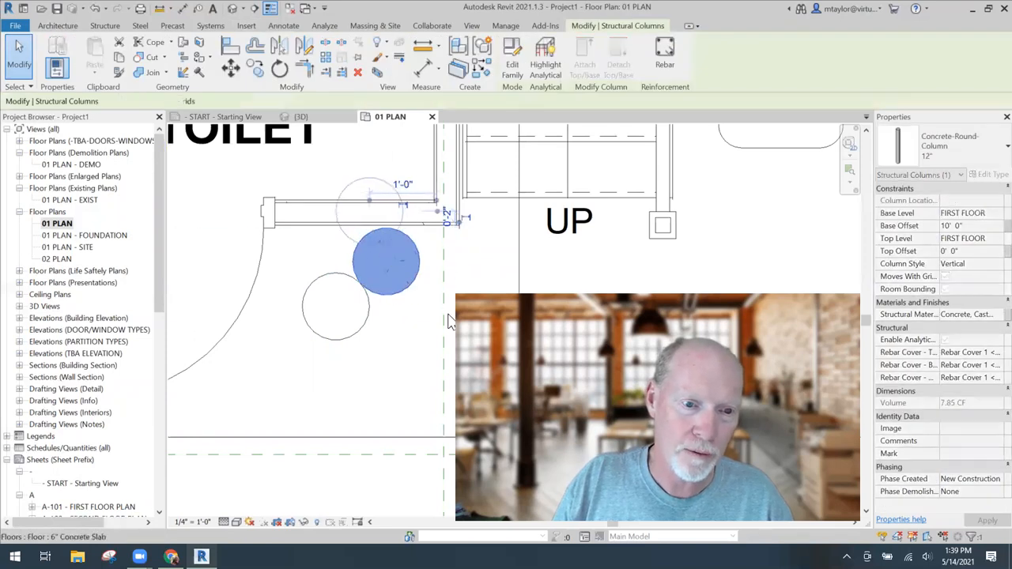
{"action": "left_click", "coordinate": [404, 285]}
{"action": "left_click", "coordinate": [406, 212]}
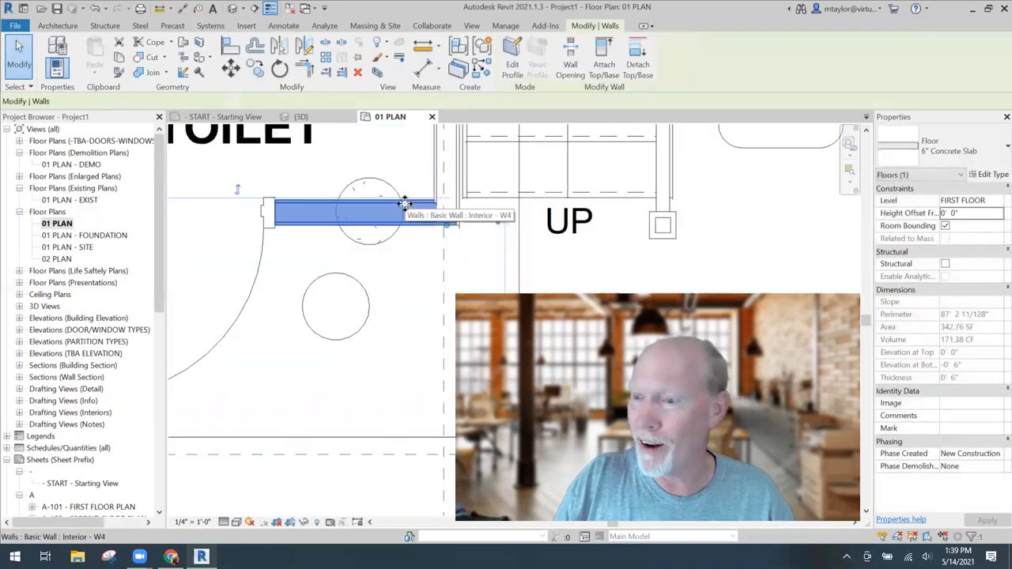
{"action": "key", "text": "Escape"}
Try to set the base offset of the concrete column in the toilet wall to 0' 0".
{"action": "left_click", "coordinate": [386, 242]}
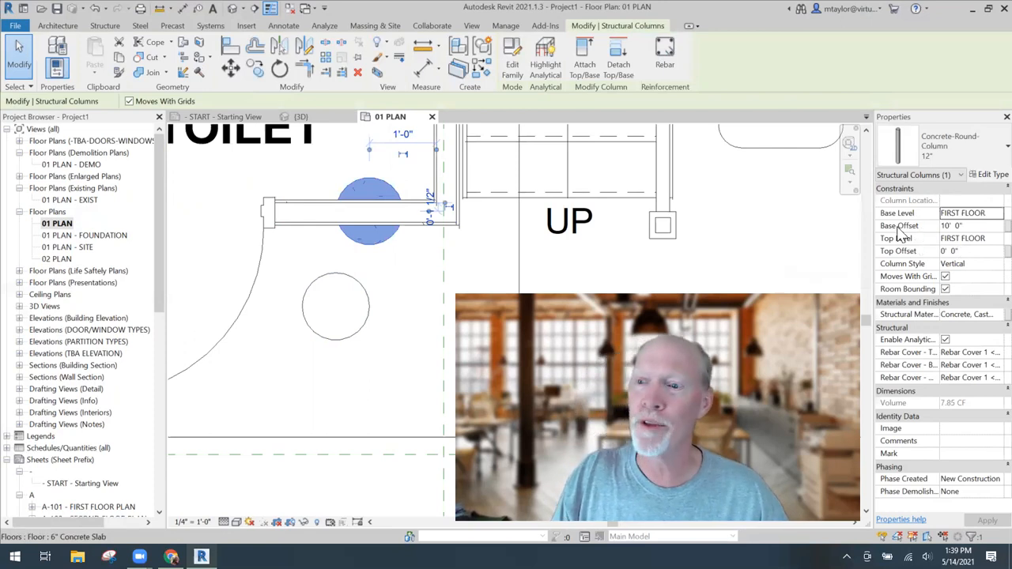
{"action": "left_click", "coordinate": [959, 227]}
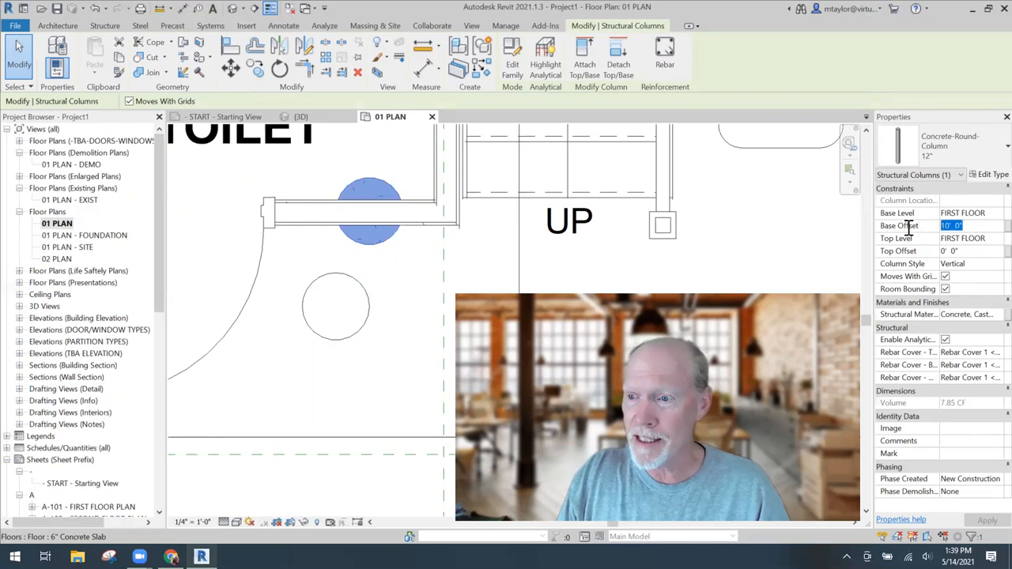
{"action": "type", "text": "0"}
{"action": "key", "text": "Return"}
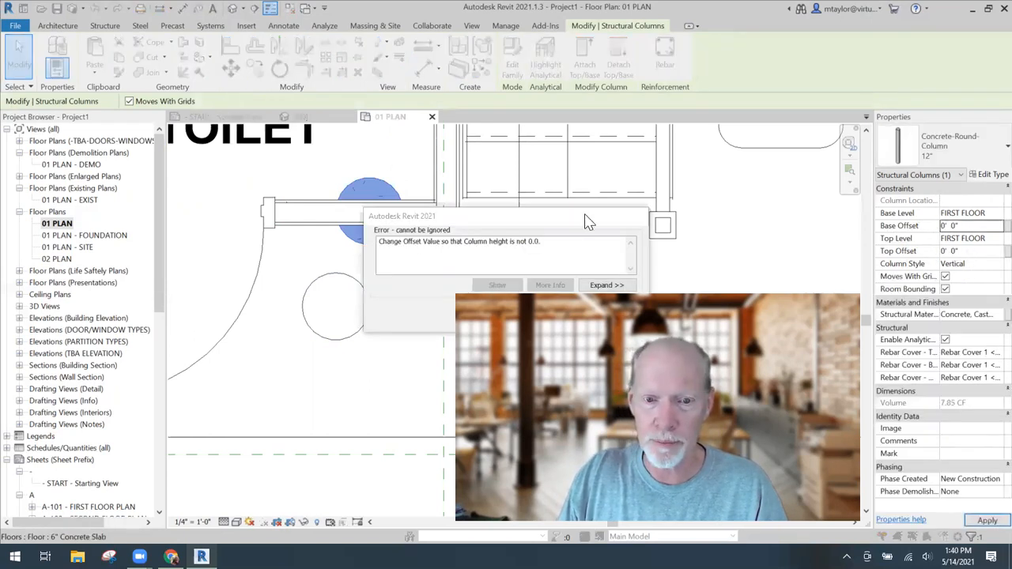
{"action": "key", "text": "Escape"}
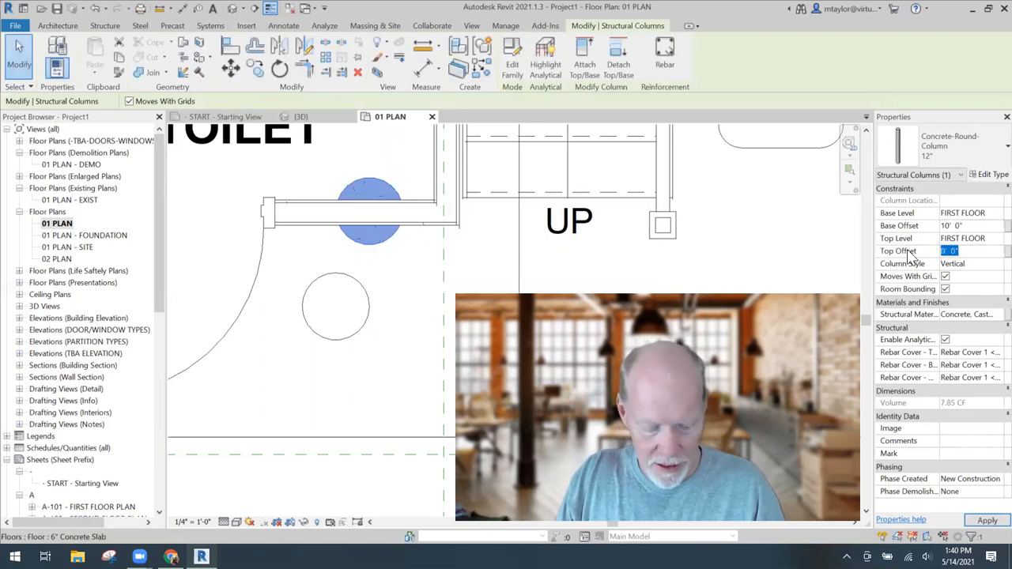
{"action": "key", "text": "Escape"}
{"action": "left_click_drag", "start_coordinate": [963, 227], "coordinate": [932, 226]}
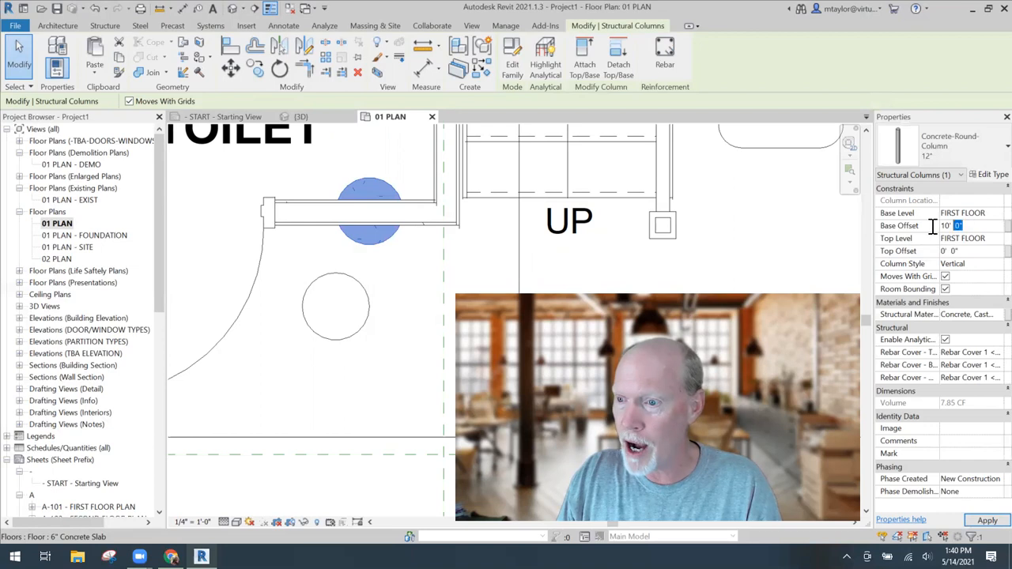
{"action": "mouse_move", "coordinate": [516, 283]}
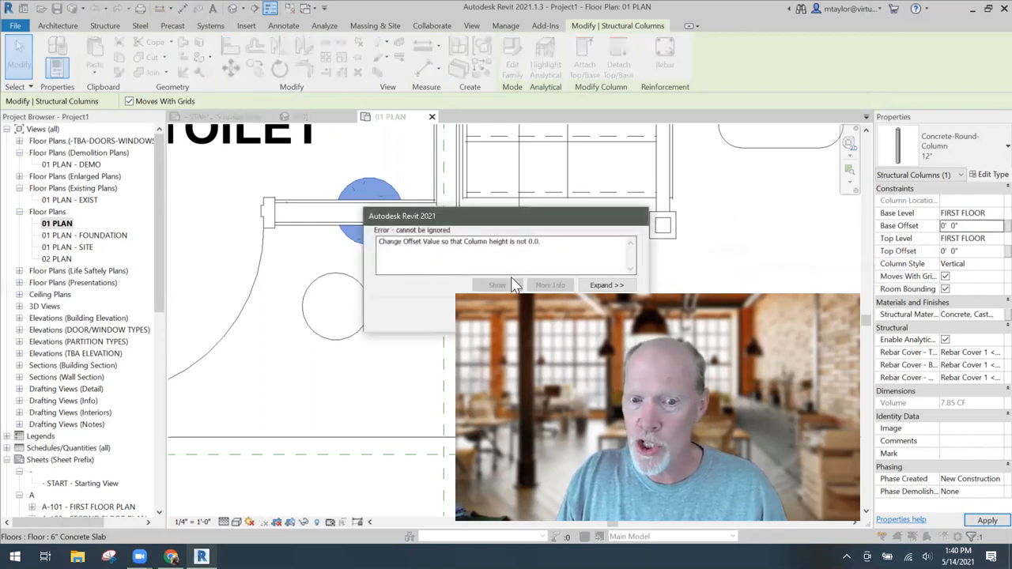
{"action": "left_click_drag", "start_coordinate": [586, 213], "coordinate": [591, 163]}
{"action": "left_click", "coordinate": [622, 264]}
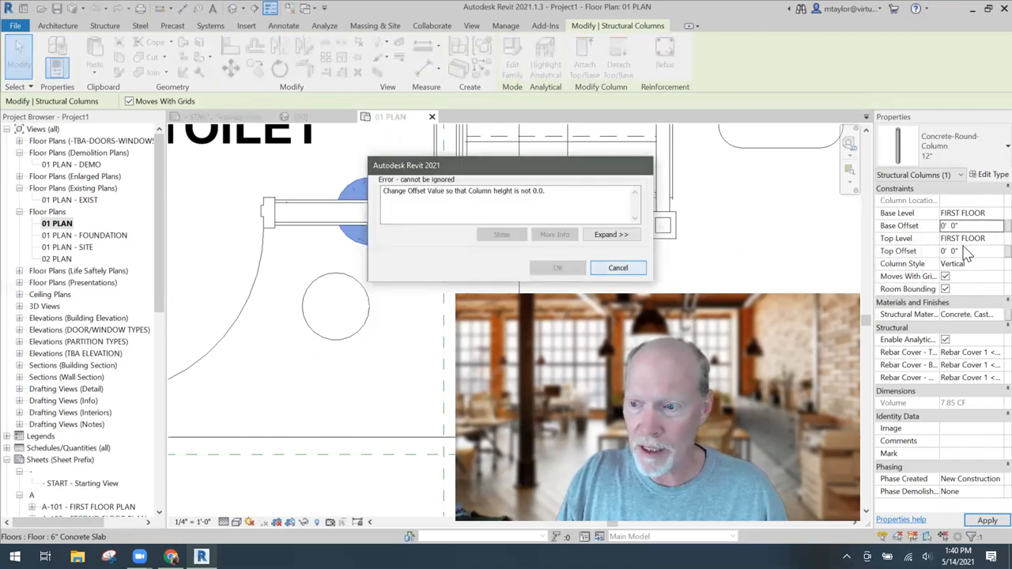
Try to edit the concrete column's top offset and enter a base offset of 0' 0" again.
{"action": "left_click", "coordinate": [968, 251]}
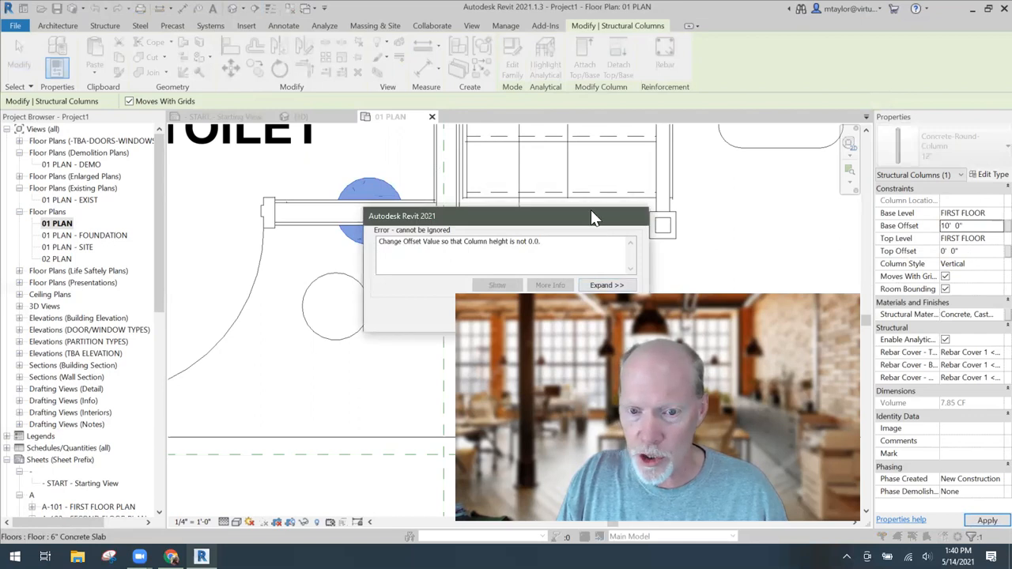
{"action": "left_click_drag", "start_coordinate": [593, 218], "coordinate": [475, 146]}
{"action": "left_click", "coordinate": [506, 249]}
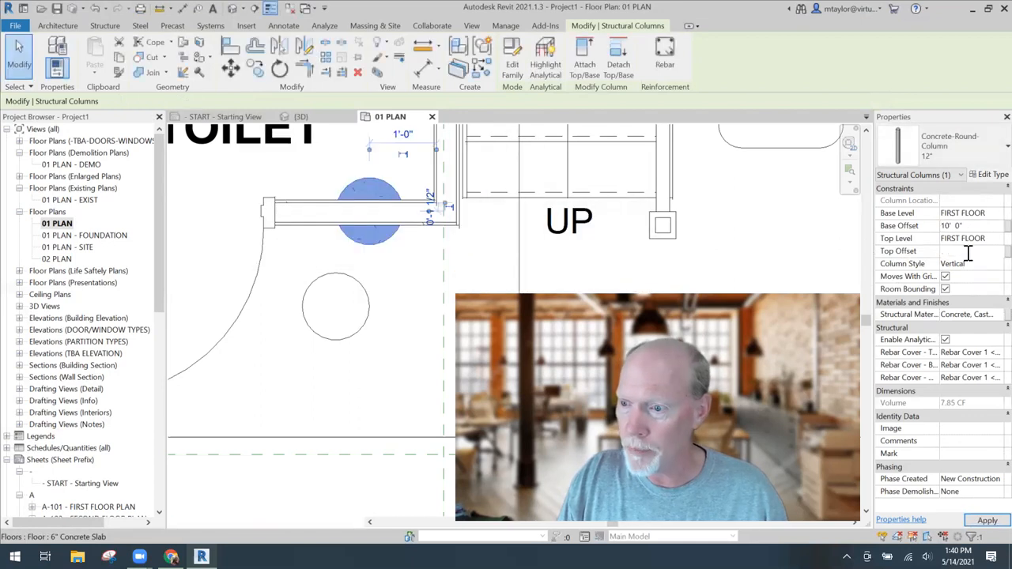
{"action": "left_click", "coordinate": [968, 251]}
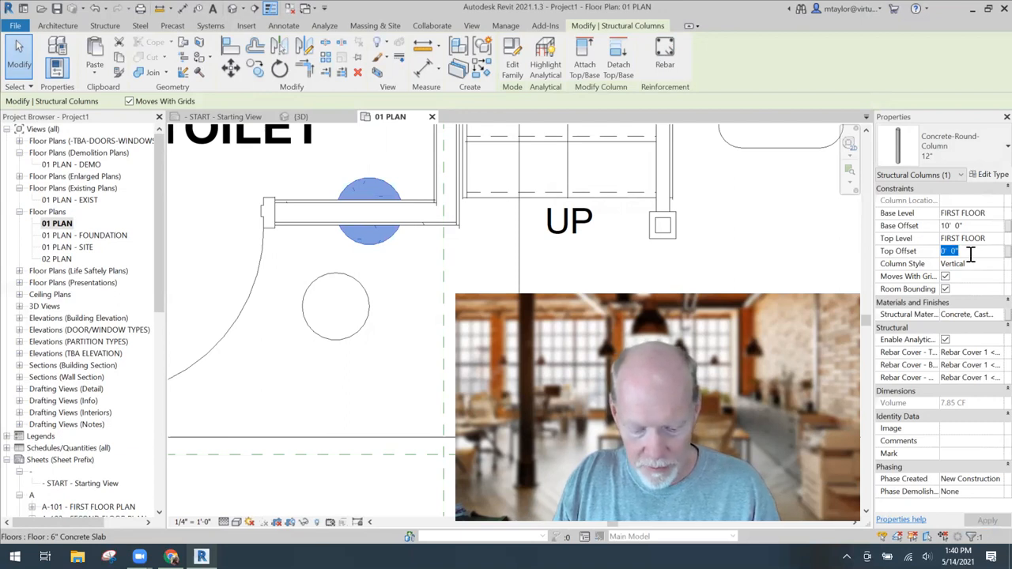
{"action": "type", "text": "1"}
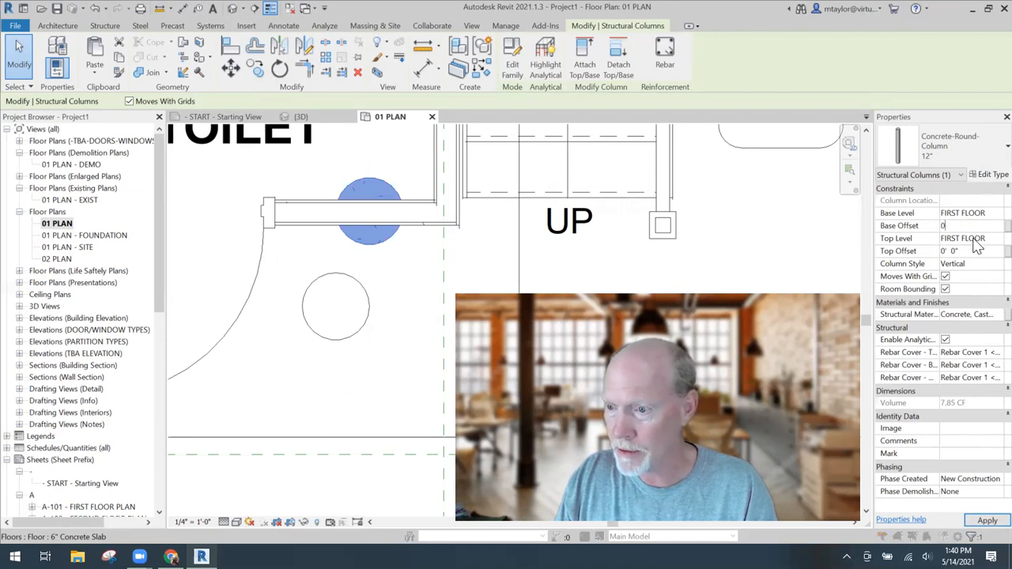
{"action": "key", "text": "Return"}
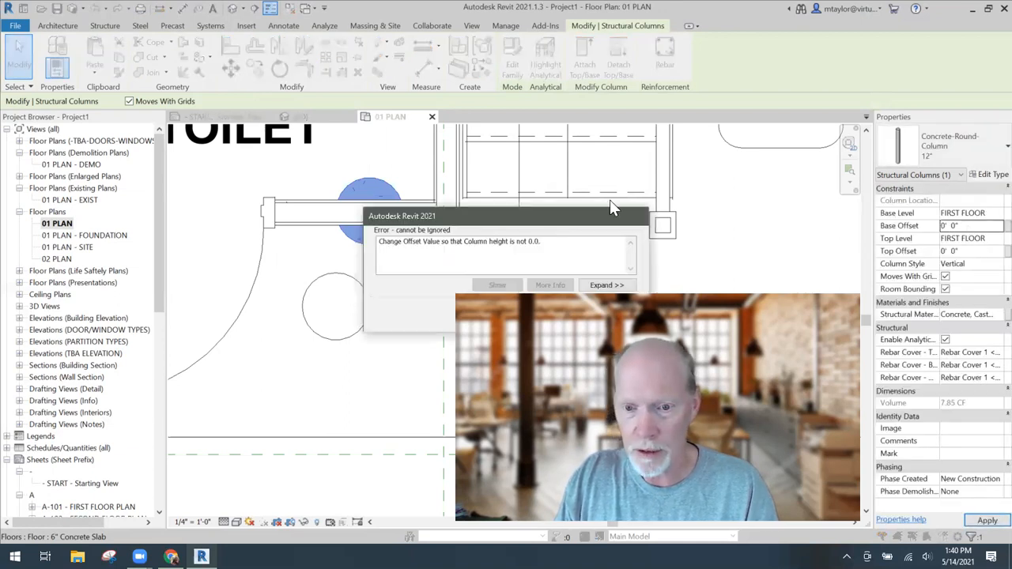
{"action": "key", "text": "Escape"}
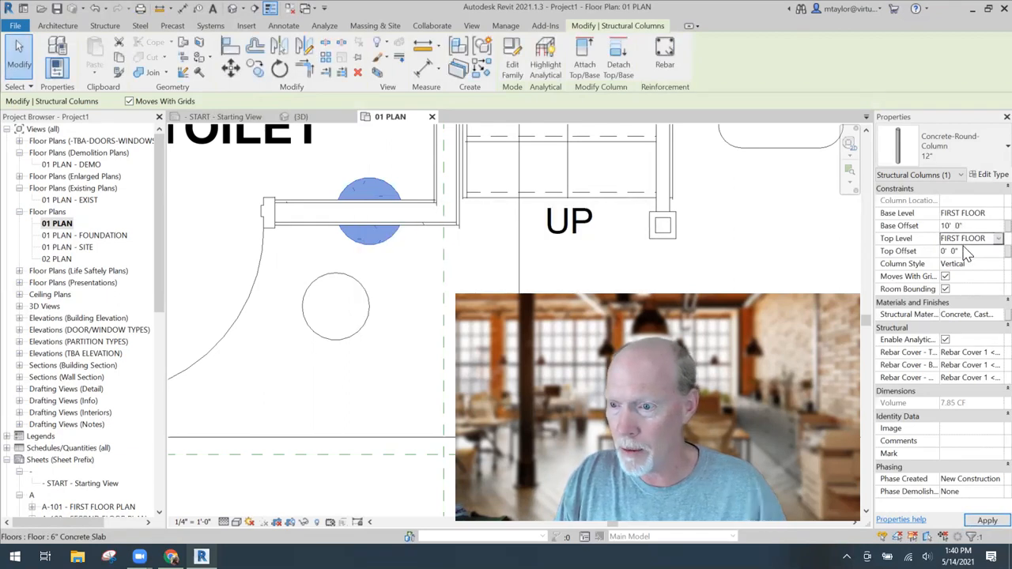
Try to set the concrete column's top level to SECOND FLOOR together with a base offset of 0' 0".
{"action": "left_click", "coordinate": [966, 252]}
{"action": "left_click", "coordinate": [980, 239]}
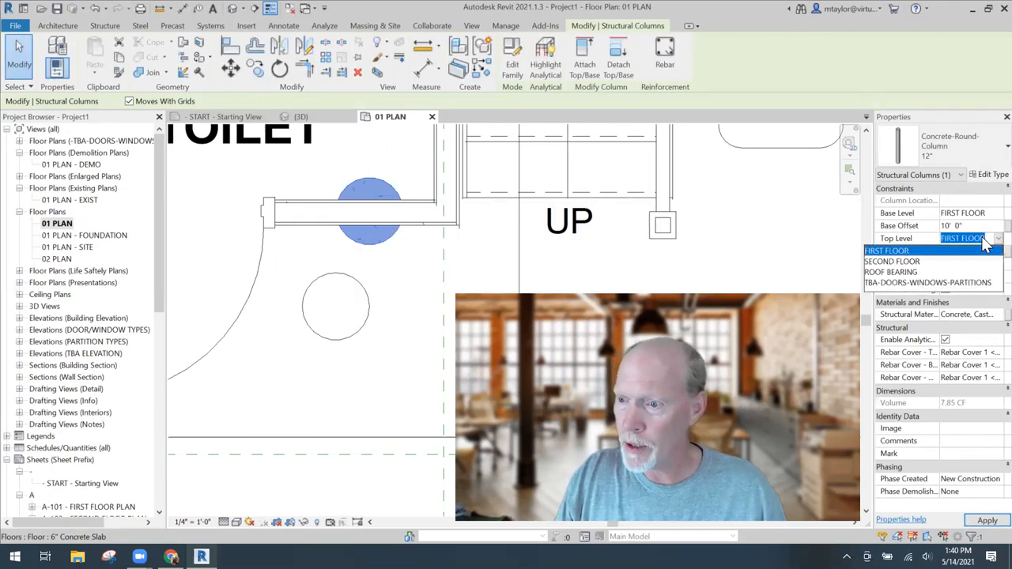
{"action": "left_click", "coordinate": [913, 262]}
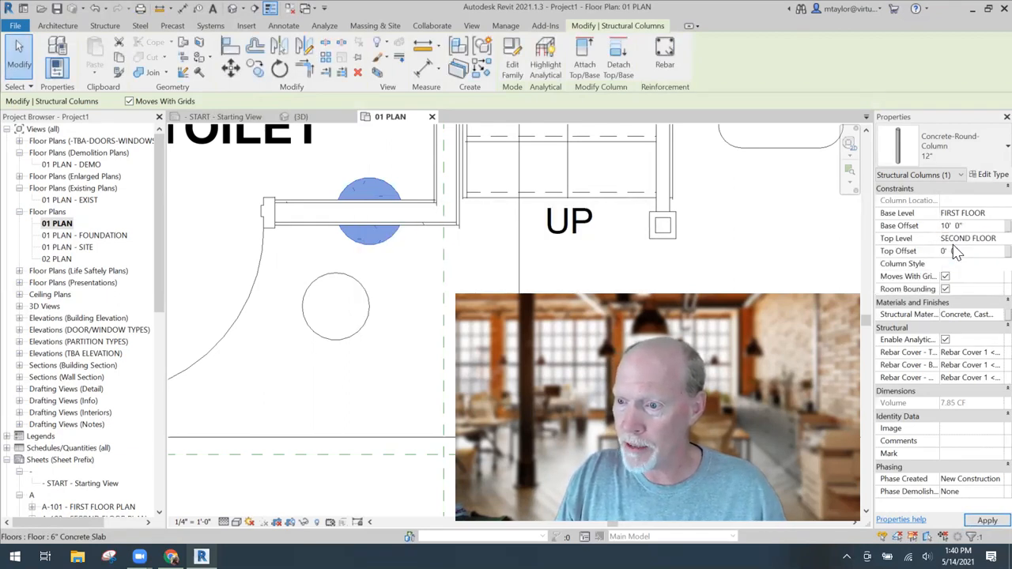
{"action": "left_click", "coordinate": [966, 227]}
{"action": "type", "text": "0"}
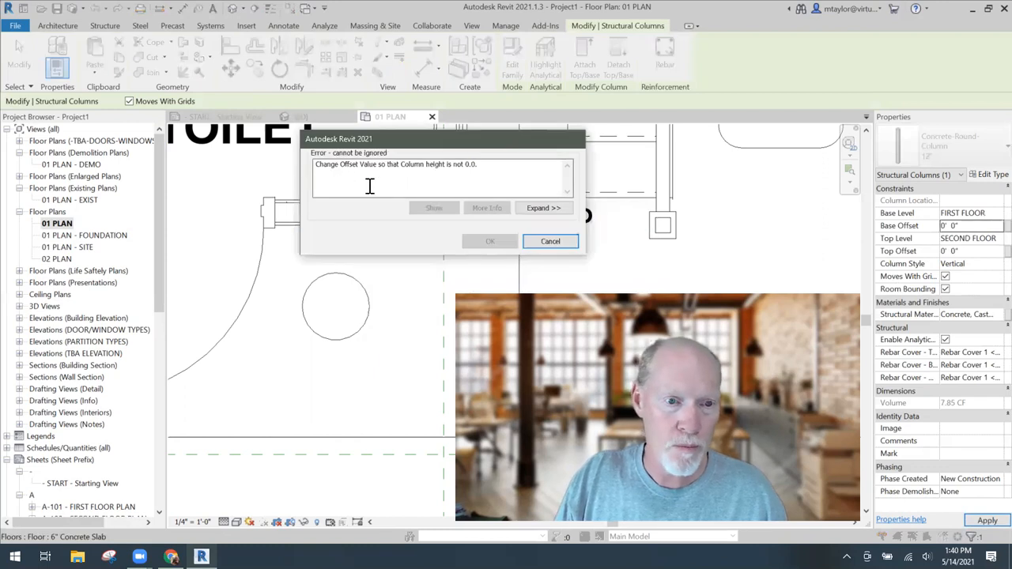
{"action": "left_click", "coordinate": [550, 241]}
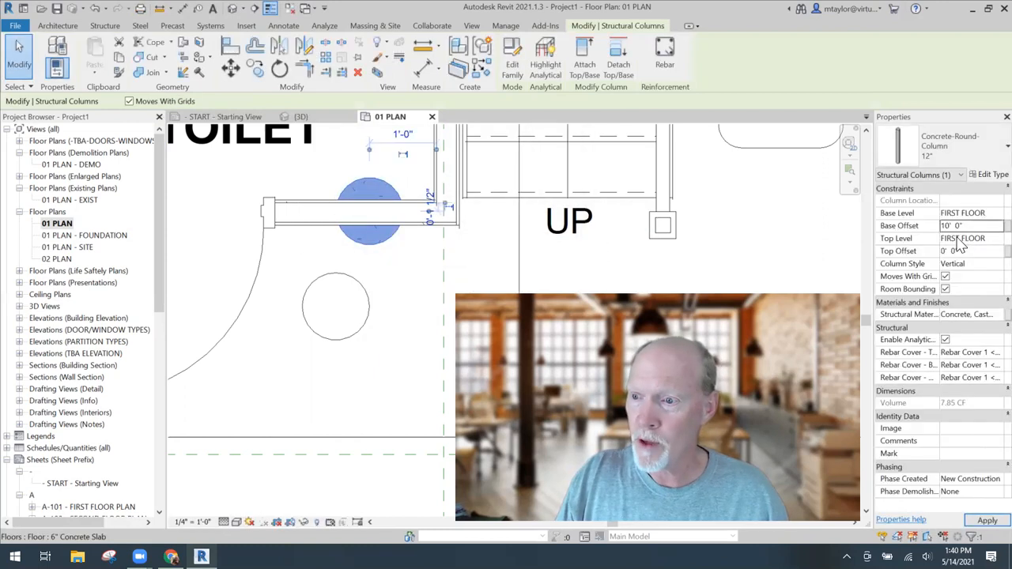
{"action": "left_click", "coordinate": [975, 226]}
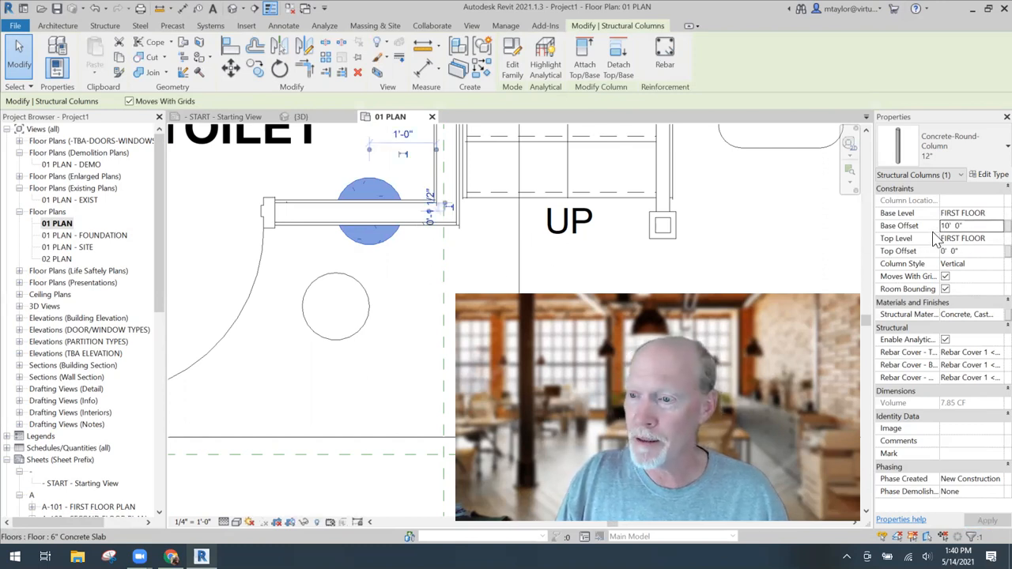
Place a vertical 12" Concrete-Round-Column just outside the toilet wall, using Height, unconnected, at 9' 0".
{"action": "left_click", "coordinate": [356, 260]}
{"action": "left_click", "coordinate": [370, 244]}
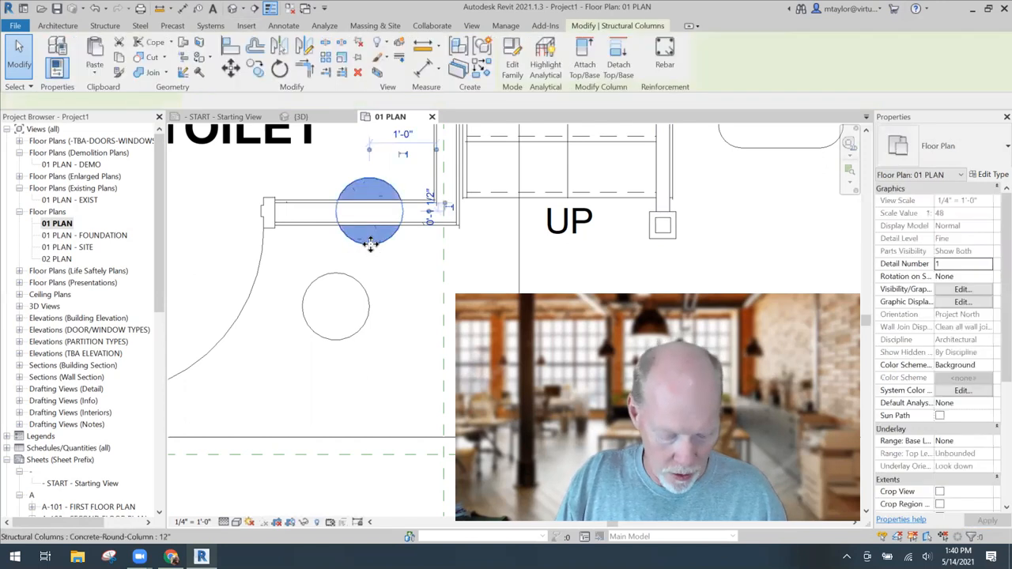
{"action": "key", "text": "c"}
{"action": "key", "text": "s"}
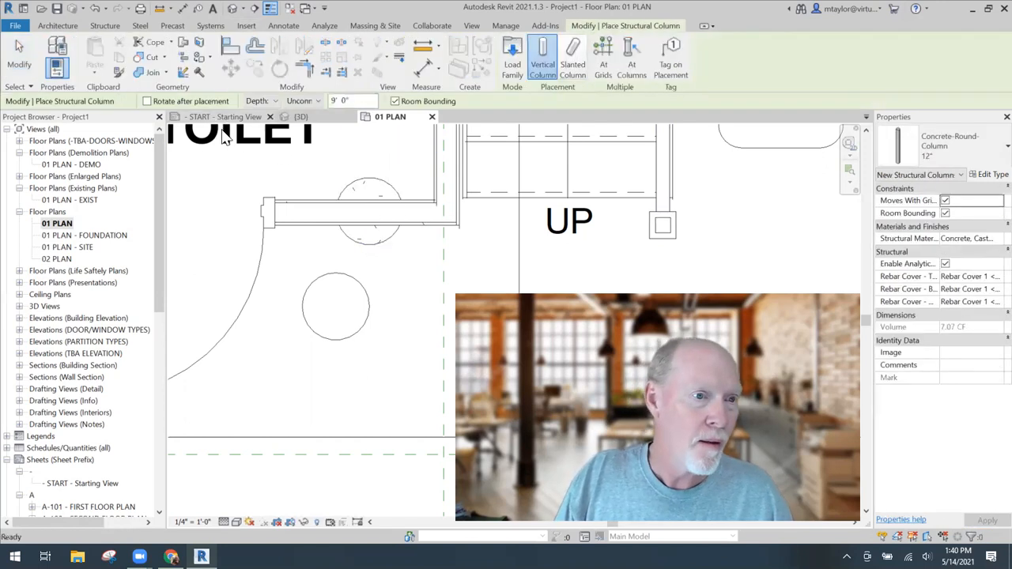
{"action": "left_click", "coordinate": [275, 101]}
{"action": "left_click", "coordinate": [265, 128]}
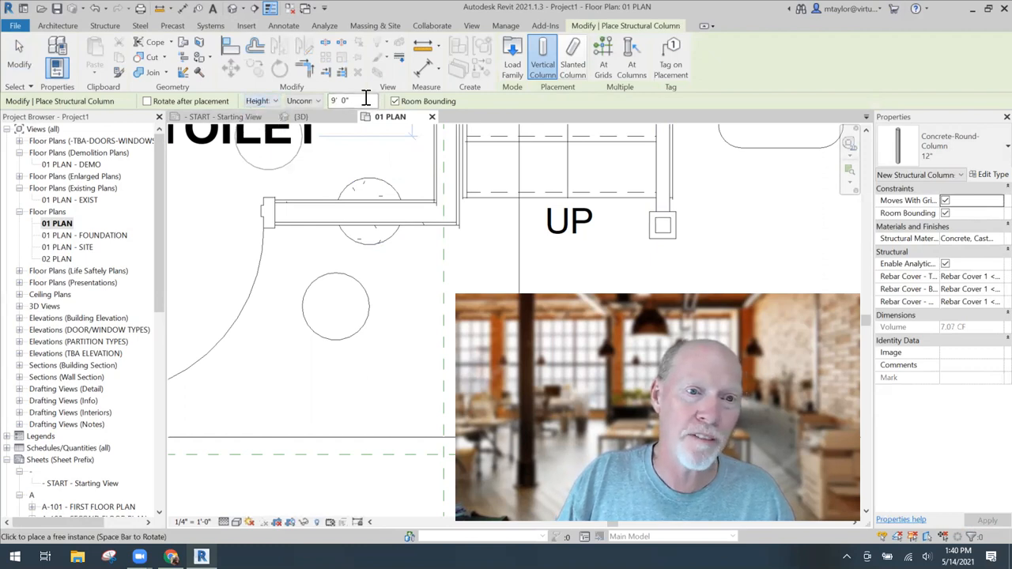
{"action": "left_click", "coordinate": [407, 278]}
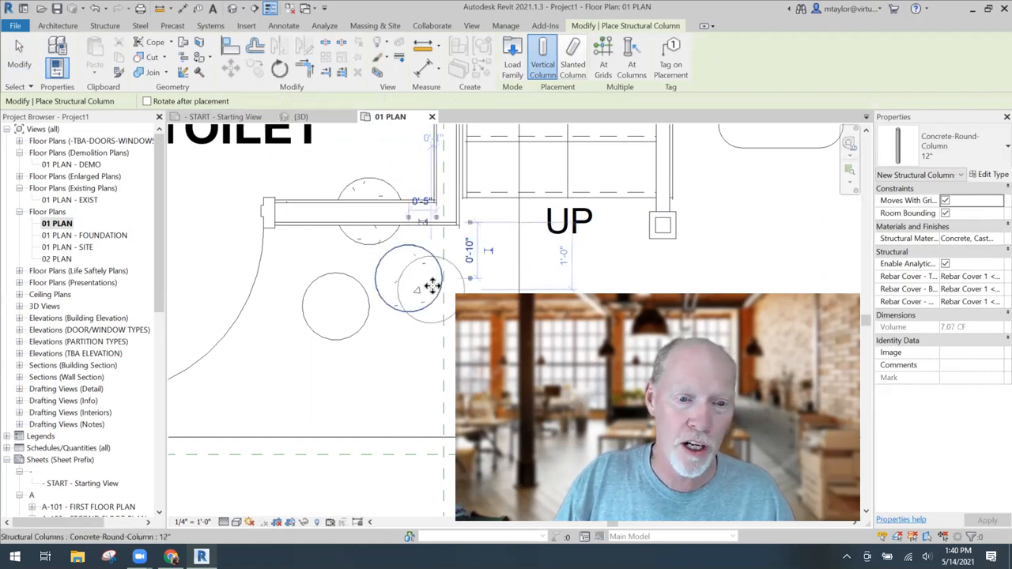
{"action": "key", "text": "Escape"}
Delete the old concrete column from the toilet wall and turn off thin line display.
{"action": "left_click", "coordinate": [370, 207]}
{"action": "key", "text": "Delete"}
{"action": "left_click", "coordinate": [417, 254]}
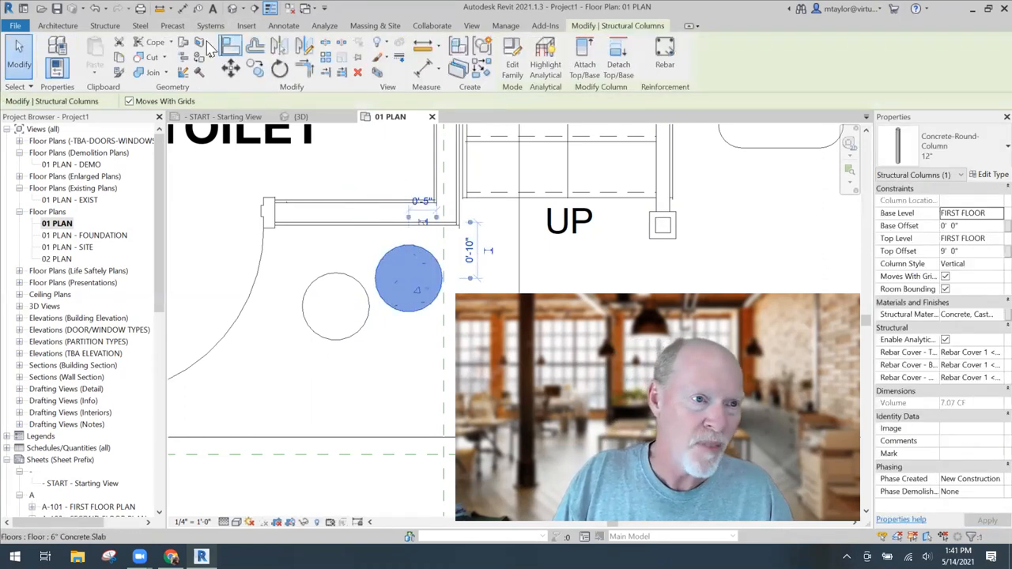
{"action": "left_click", "coordinate": [269, 10]}
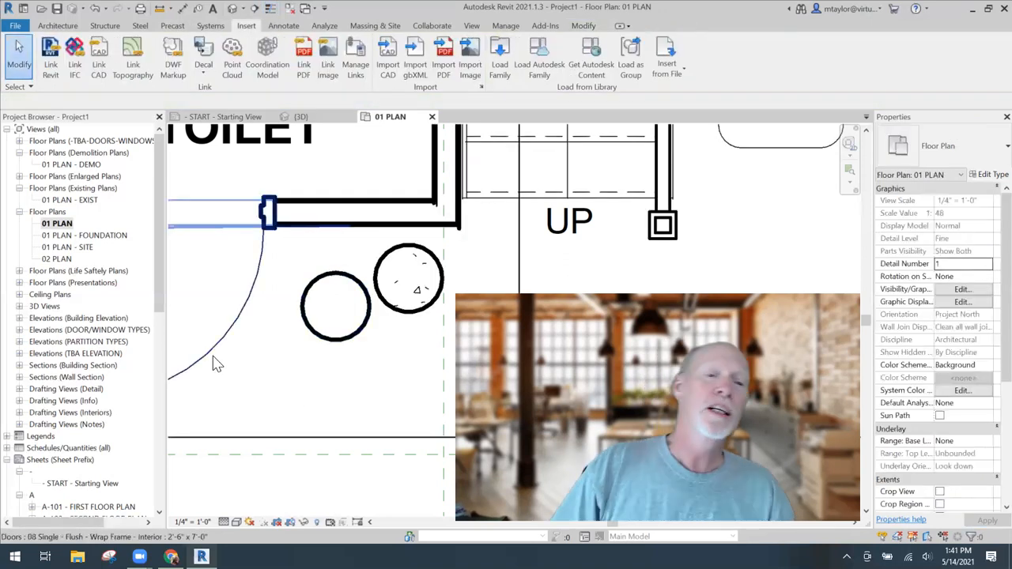
Move the new round concrete structural column into the toilet wall, straddling both wall faces.
{"action": "left_click", "coordinate": [346, 342]}
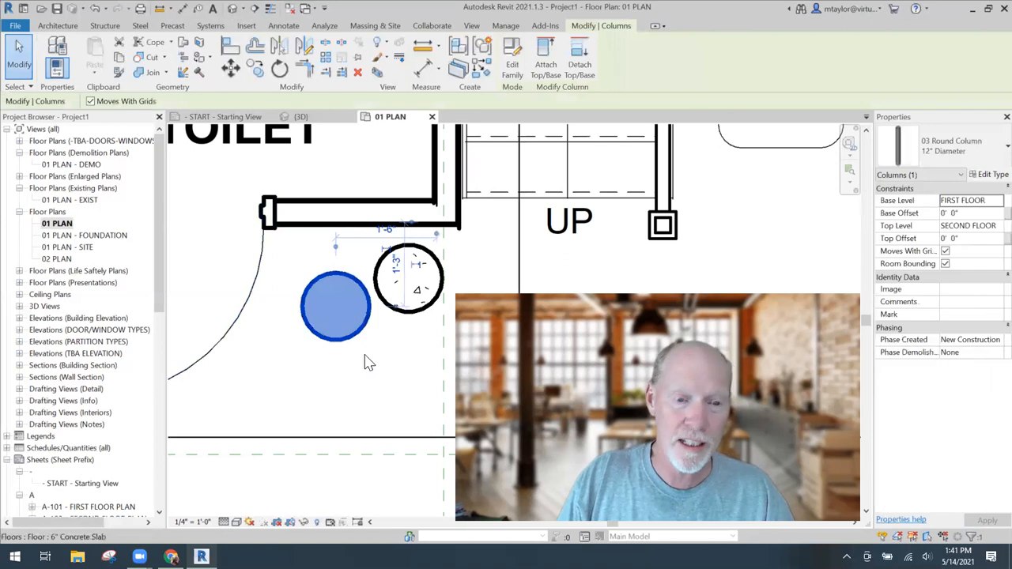
{"action": "left_click", "coordinate": [405, 349]}
{"action": "left_click", "coordinate": [416, 280]}
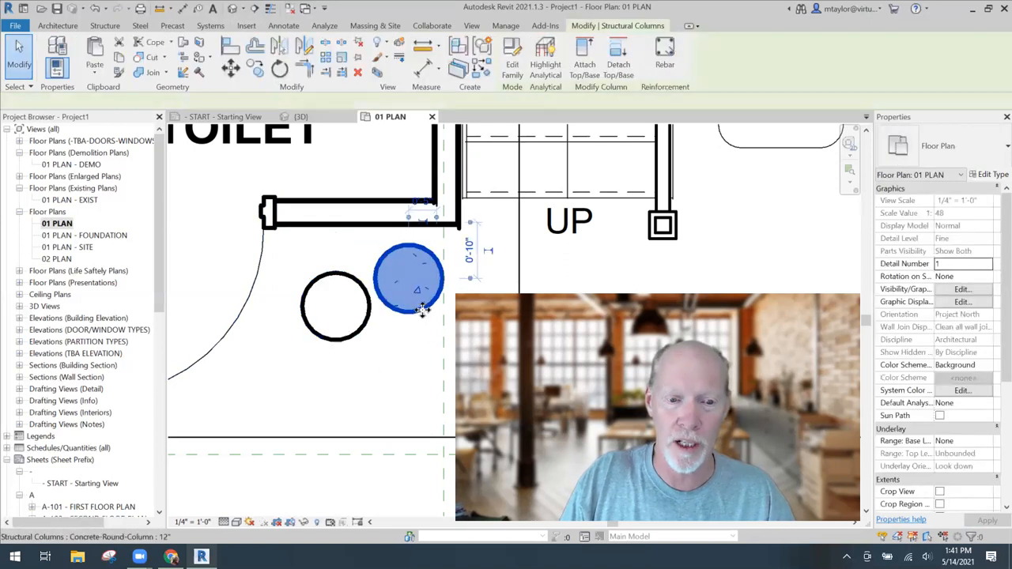
{"action": "left_click_drag", "start_coordinate": [416, 290], "coordinate": [377, 227]}
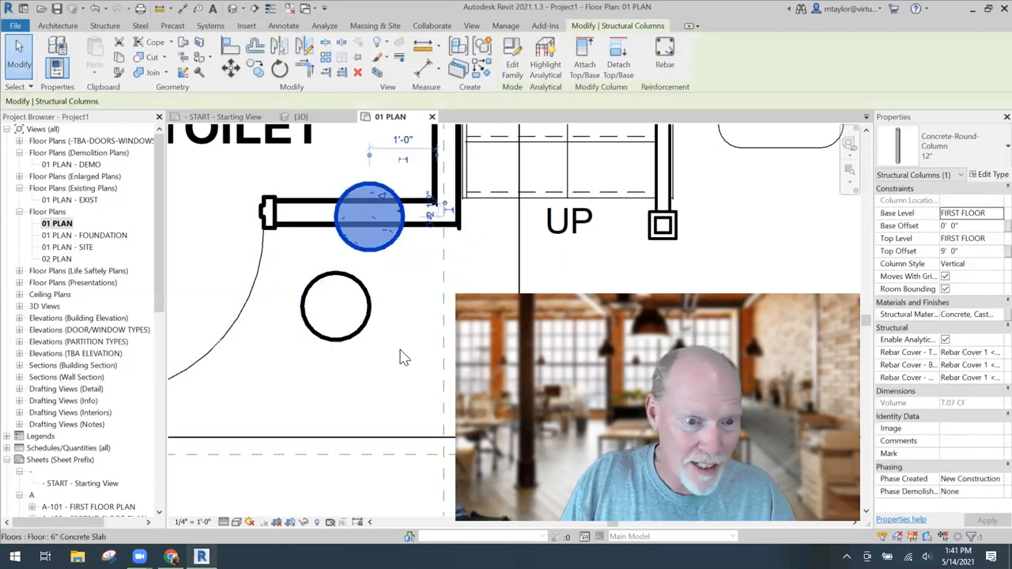
{"action": "left_click", "coordinate": [399, 348]}
{"action": "key", "text": "Escape"}
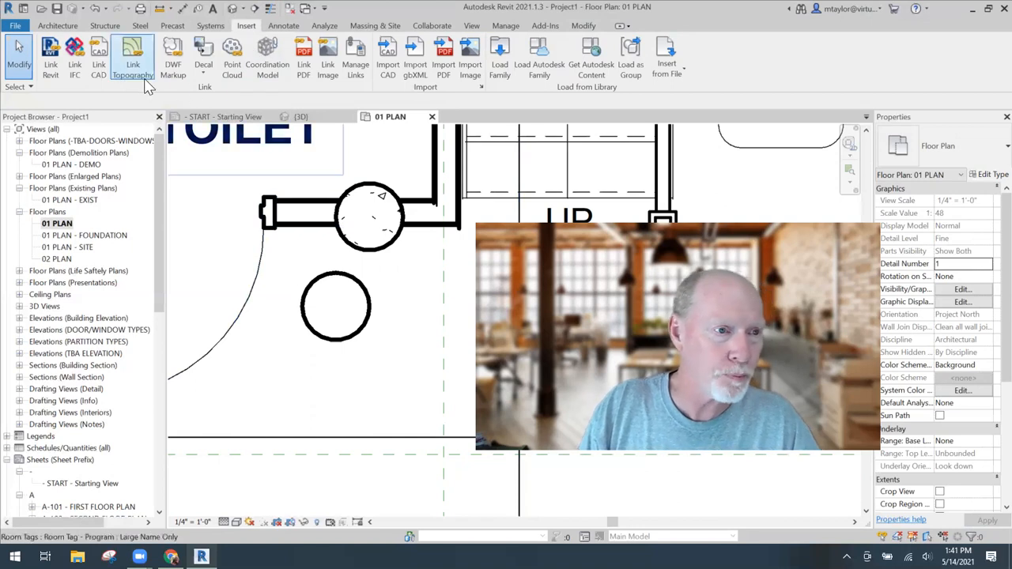
Place another 12" Concrete-Round-Column structural column outside the toilet wall, beside the architectural round column, with an unconnected height of 9' 0".
{"action": "left_click", "coordinate": [58, 25]}
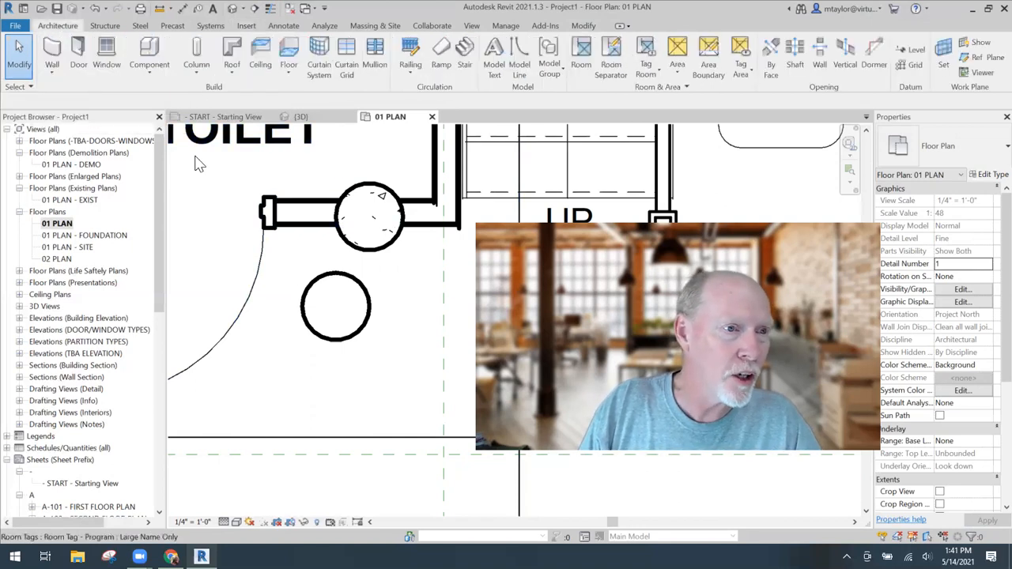
{"action": "left_click", "coordinate": [194, 73]}
{"action": "left_click", "coordinate": [169, 94]}
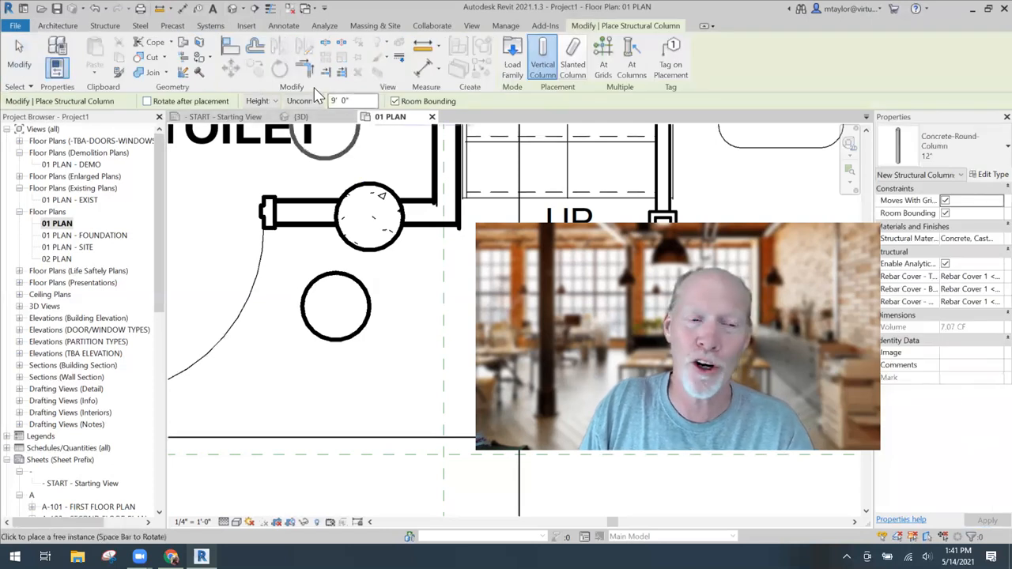
{"action": "left_click", "coordinate": [274, 100]}
{"action": "left_click", "coordinate": [268, 114]}
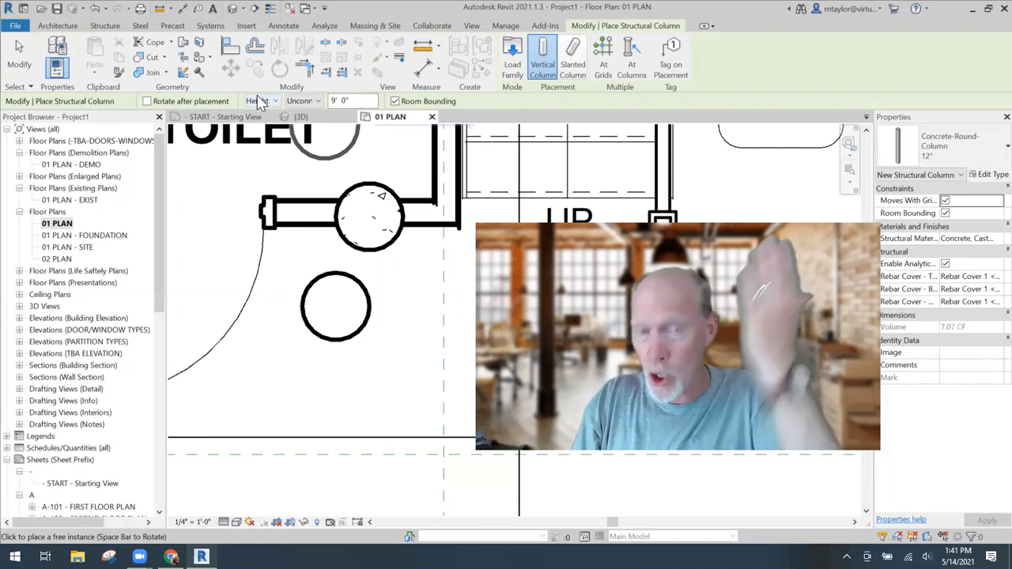
{"action": "left_click", "coordinate": [418, 294]}
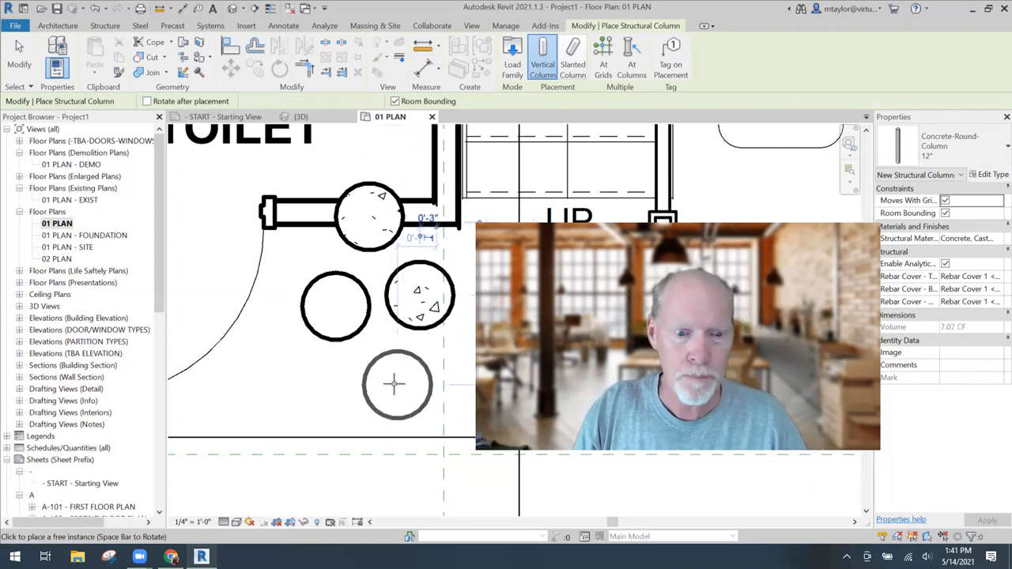
{"action": "key", "text": "Escape"}
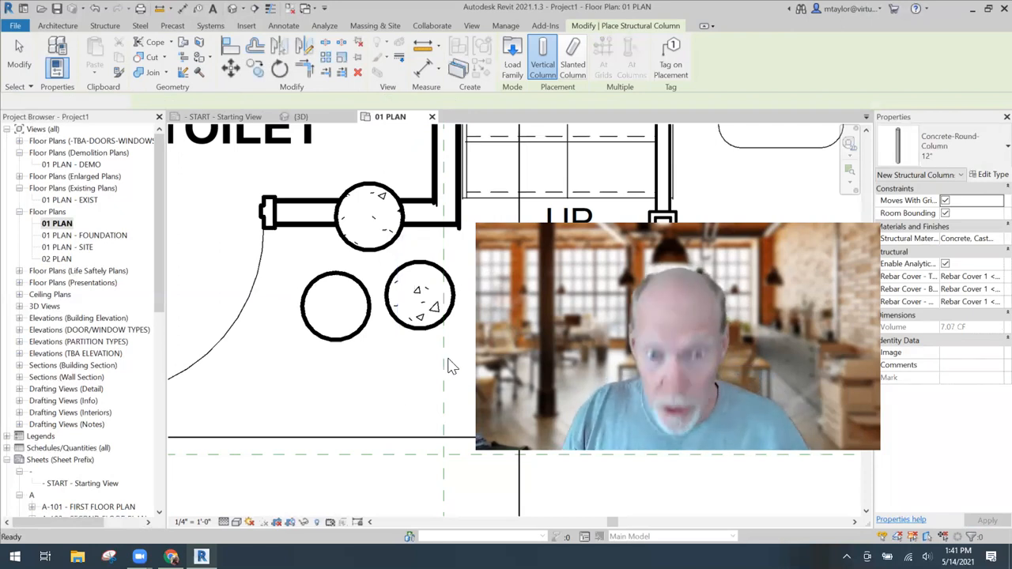
{"action": "key", "text": "Escape"}
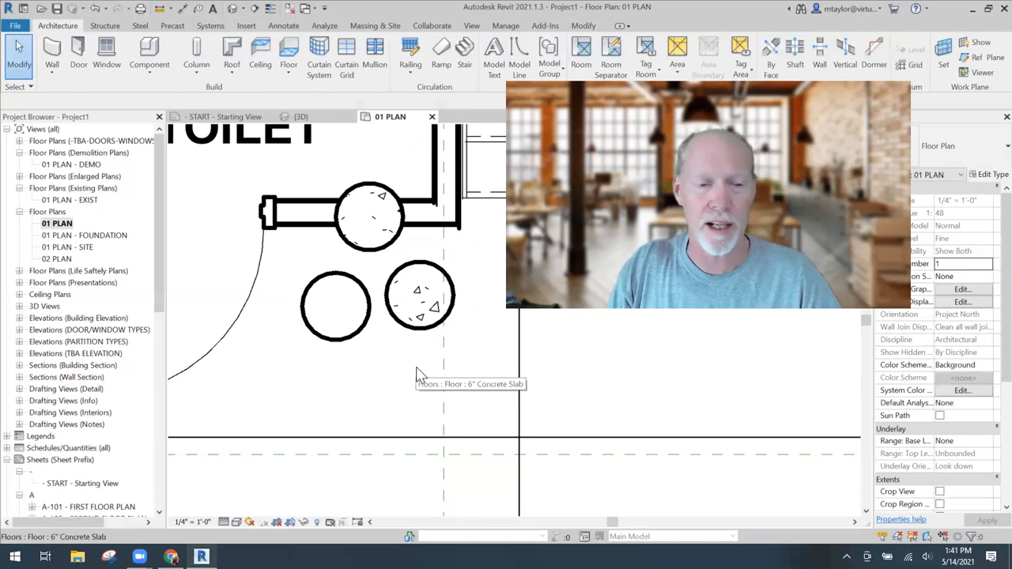
Move the architectural round column a short distance away from the concrete column, toward the toilet door.
{"action": "left_click", "coordinate": [360, 339]}
{"action": "left_click_drag", "start_coordinate": [355, 332], "coordinate": [322, 340]}
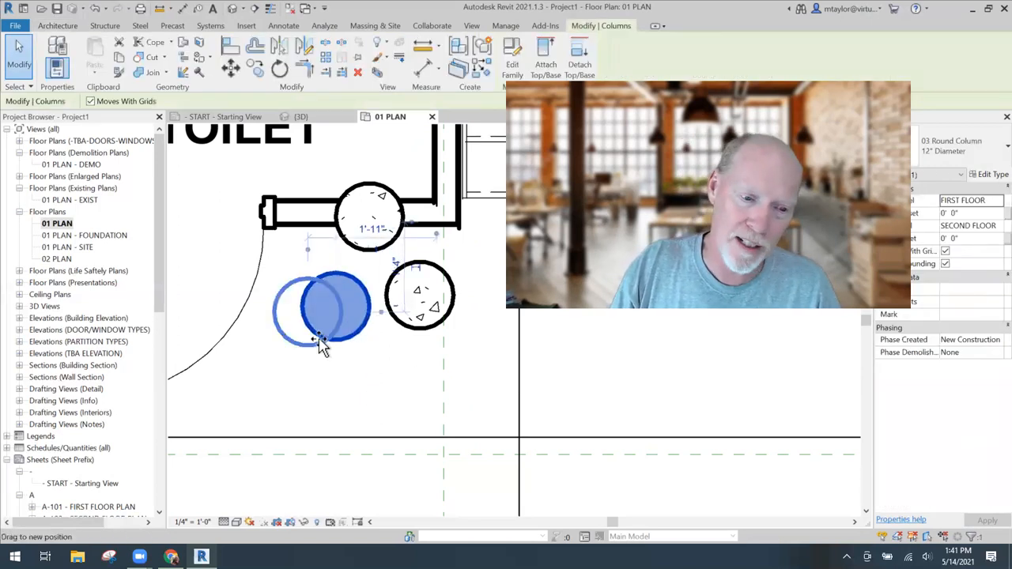
{"action": "left_click", "coordinate": [363, 385]}
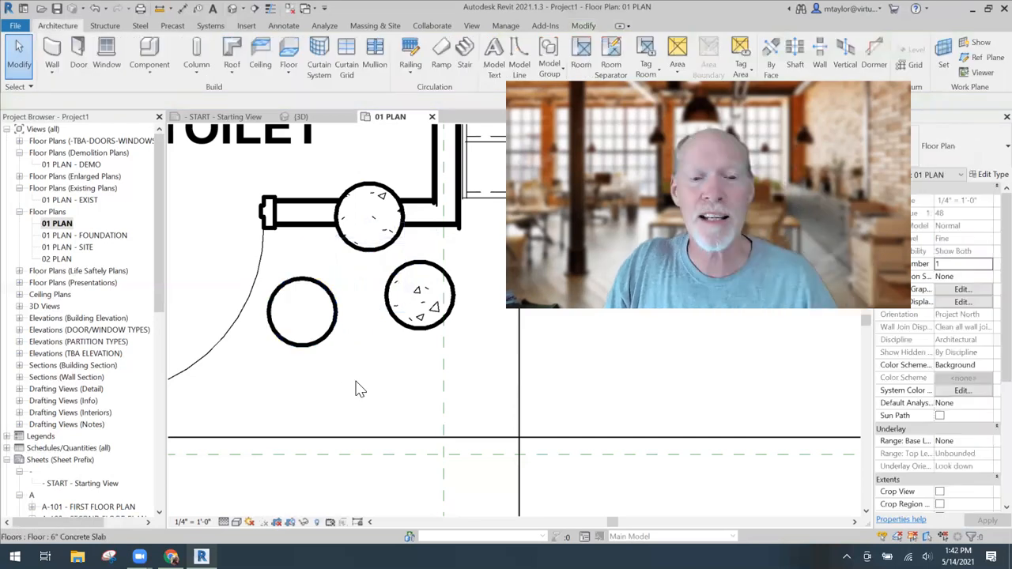
Place a 24" x 24" architectural 03 Rectangular Column outside the building, in front of the conference room.
{"action": "scroll", "coordinate": [375, 356], "scroll_direction": "down", "scroll_amount": 4}
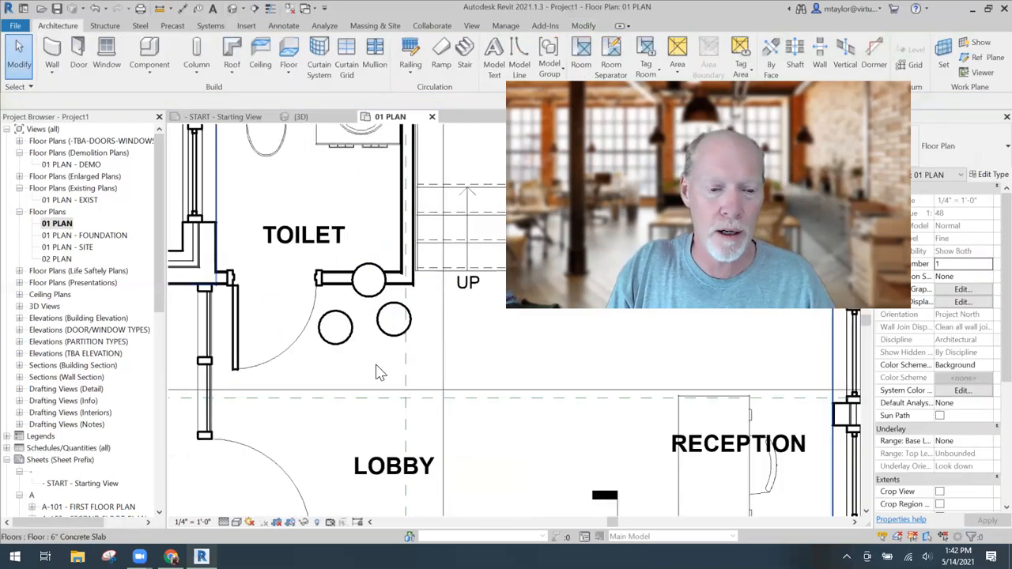
{"action": "scroll", "coordinate": [405, 271], "scroll_direction": "down", "scroll_amount": 2}
{"action": "left_click", "coordinate": [392, 256]}
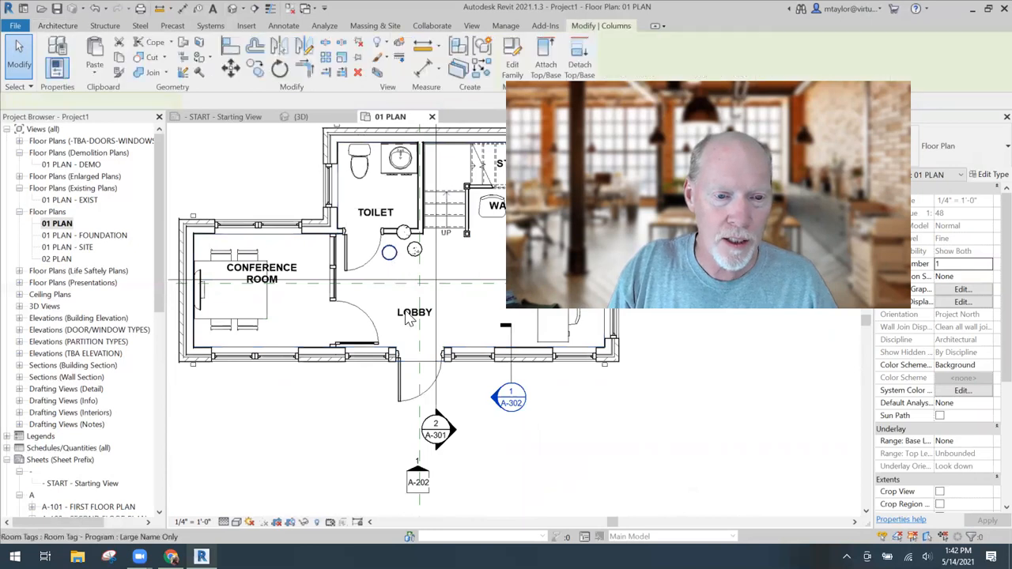
{"action": "left_click", "coordinate": [387, 327]}
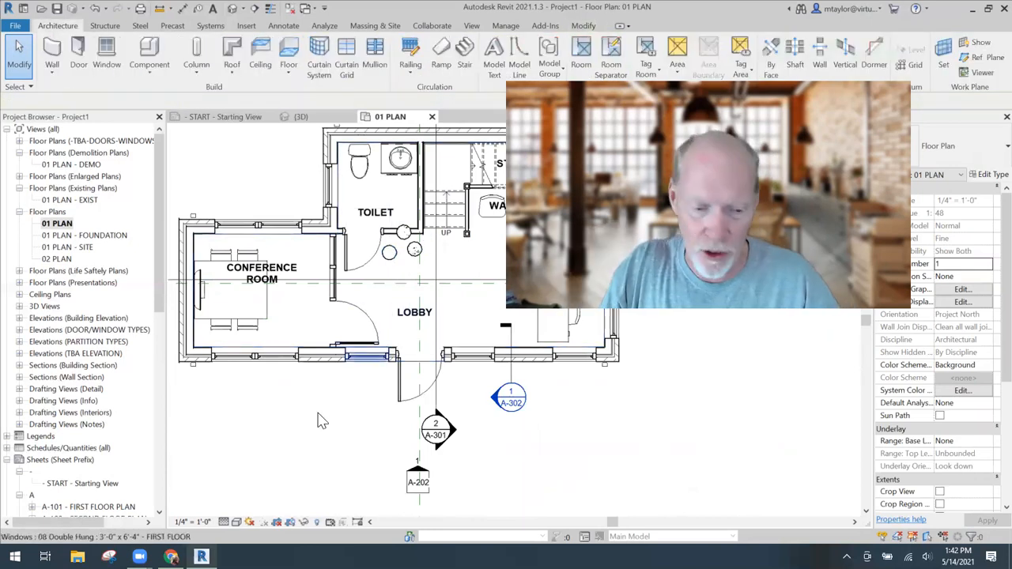
{"action": "left_click", "coordinate": [199, 75]}
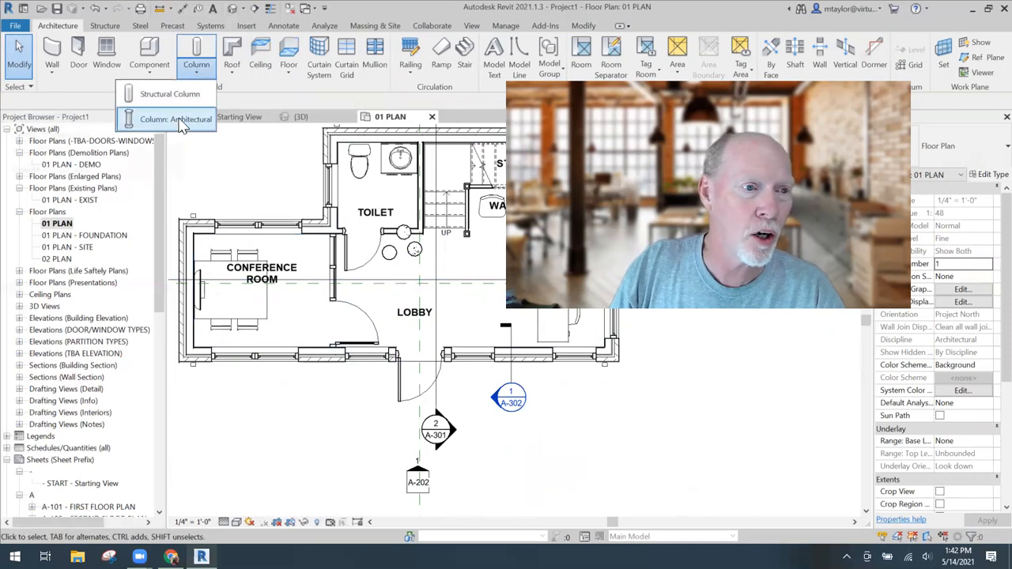
{"action": "left_click", "coordinate": [178, 119]}
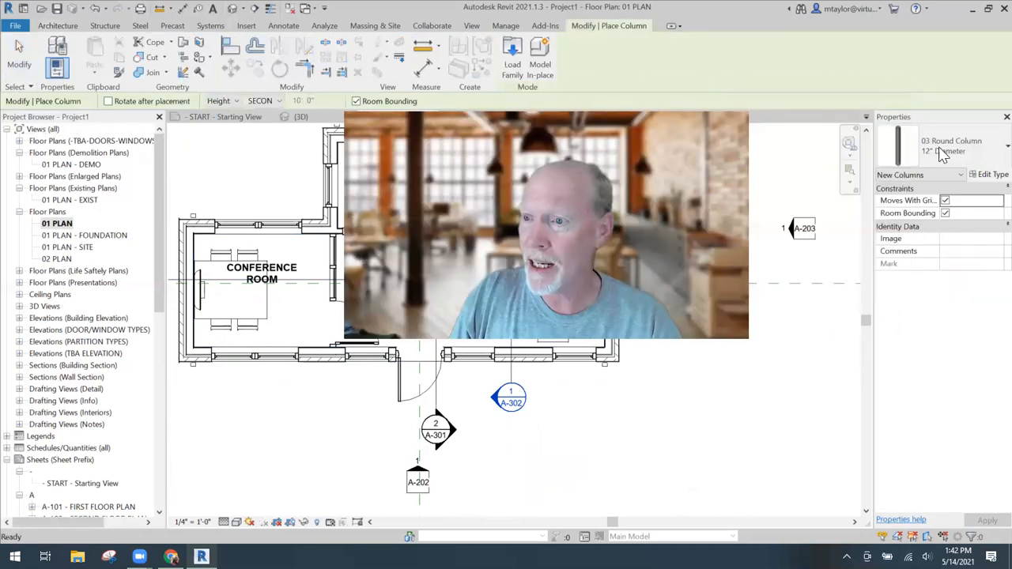
{"action": "left_click", "coordinate": [949, 147]}
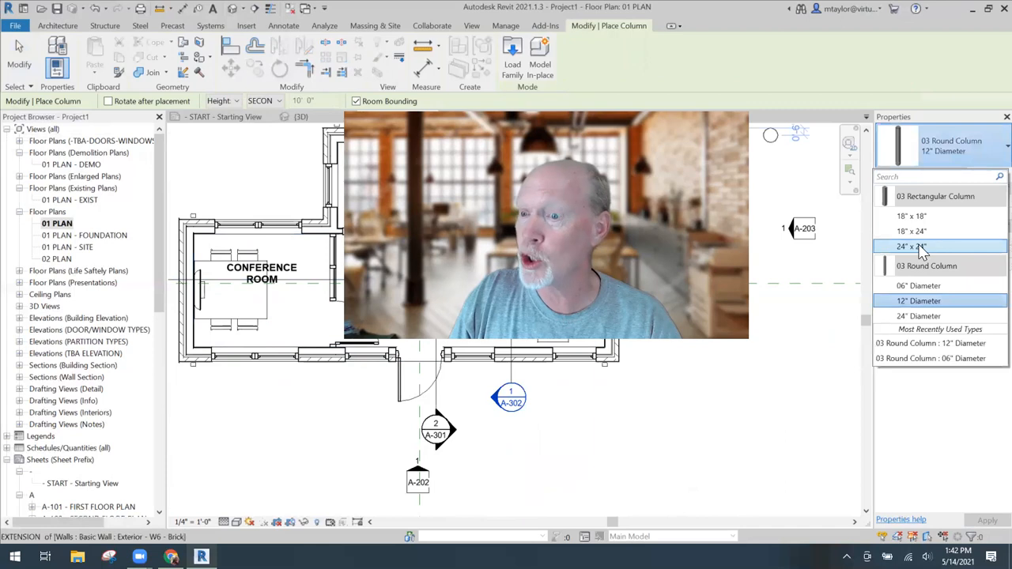
{"action": "left_click", "coordinate": [920, 246]}
{"action": "left_click", "coordinate": [293, 463]}
{"action": "scroll", "coordinate": [326, 473], "scroll_direction": "up", "scroll_amount": 3}
{"action": "middle_click_drag", "start_coordinate": [328, 462], "coordinate": [328, 416]}
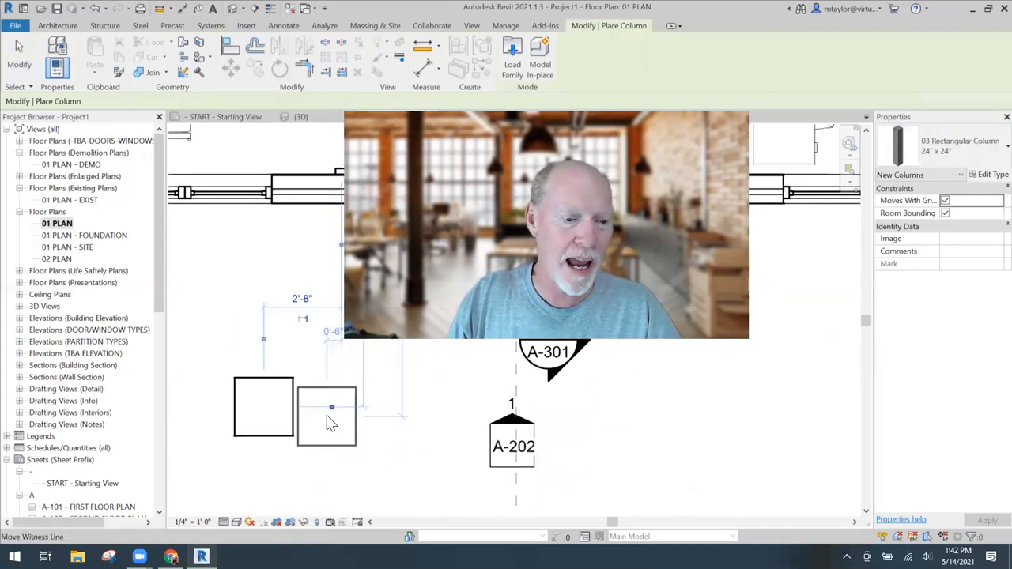
{"action": "scroll", "coordinate": [328, 417], "scroll_direction": "down", "scroll_amount": 3}
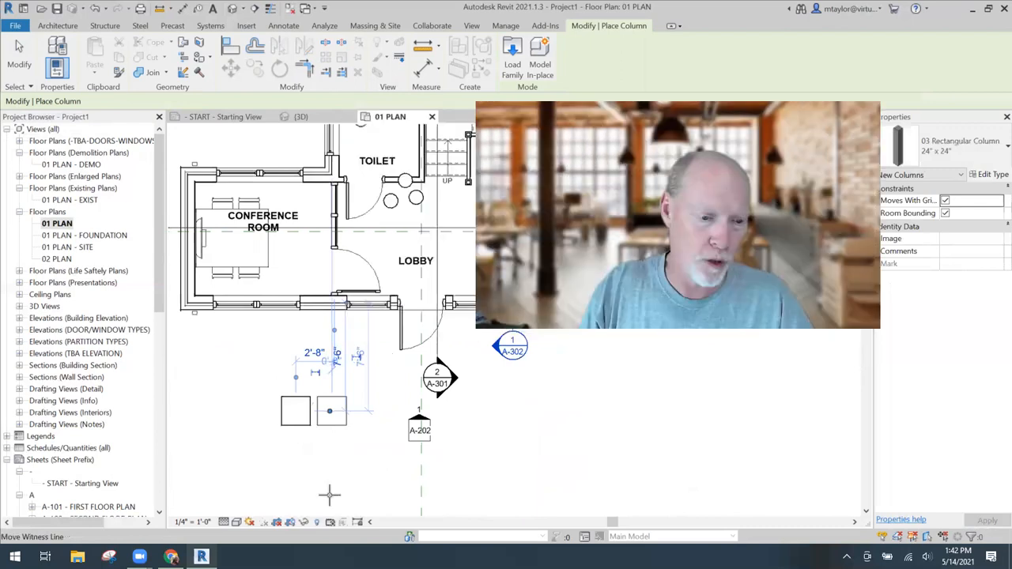
{"action": "key", "text": "Escape"}
Start a structural column and load the family Concrete-Rectangular-Column.rfa from the Concrete folder.
{"action": "left_click", "coordinate": [197, 72]}
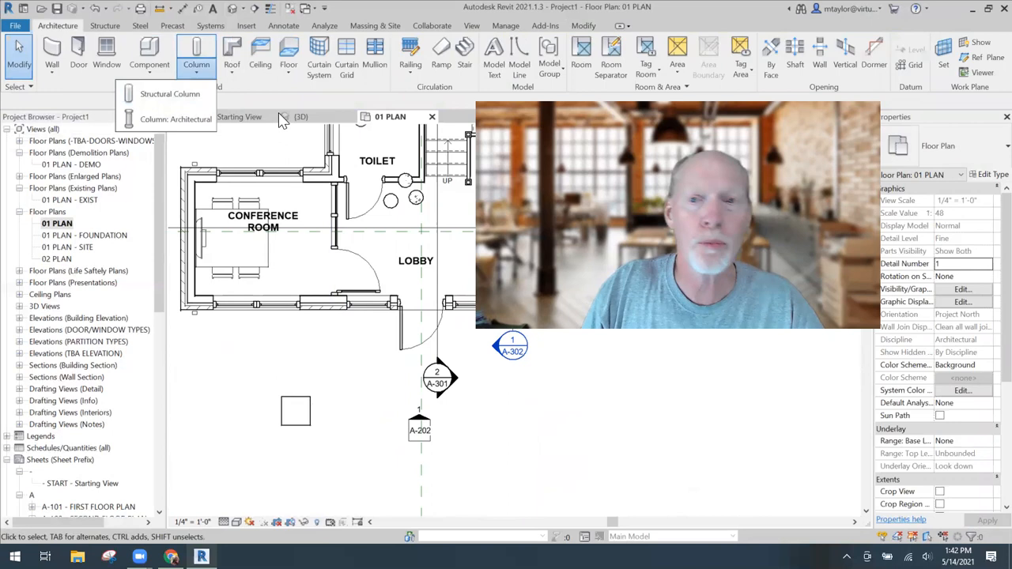
{"action": "left_click", "coordinate": [161, 94]}
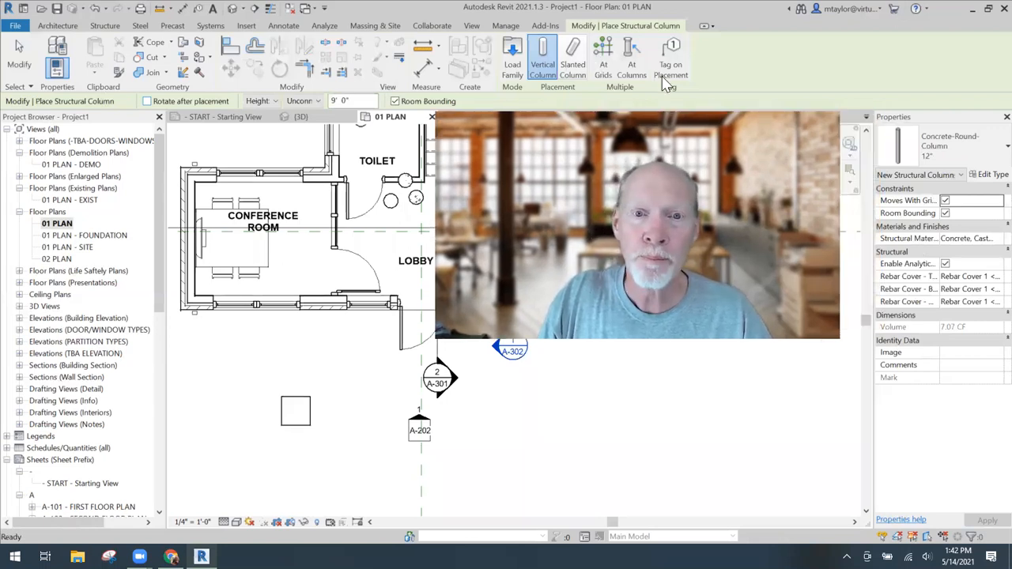
{"action": "left_click", "coordinate": [512, 62]}
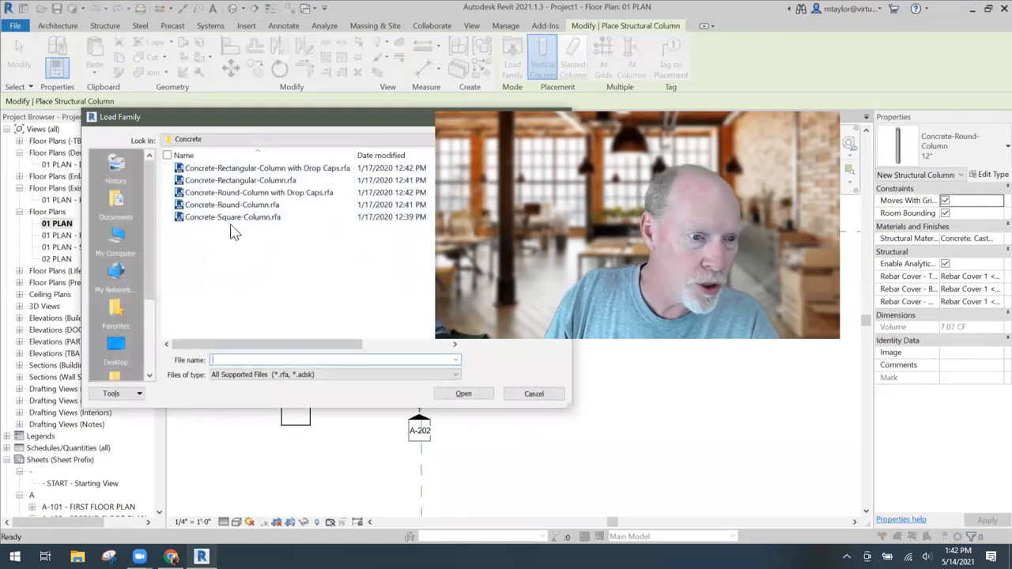
{"action": "left_click", "coordinate": [245, 181]}
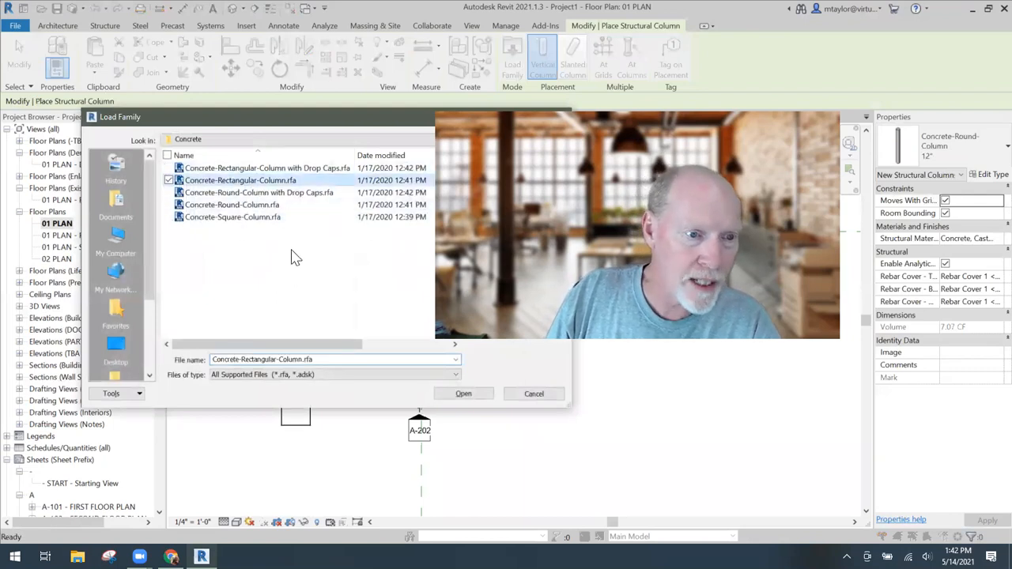
{"action": "left_click", "coordinate": [464, 395]}
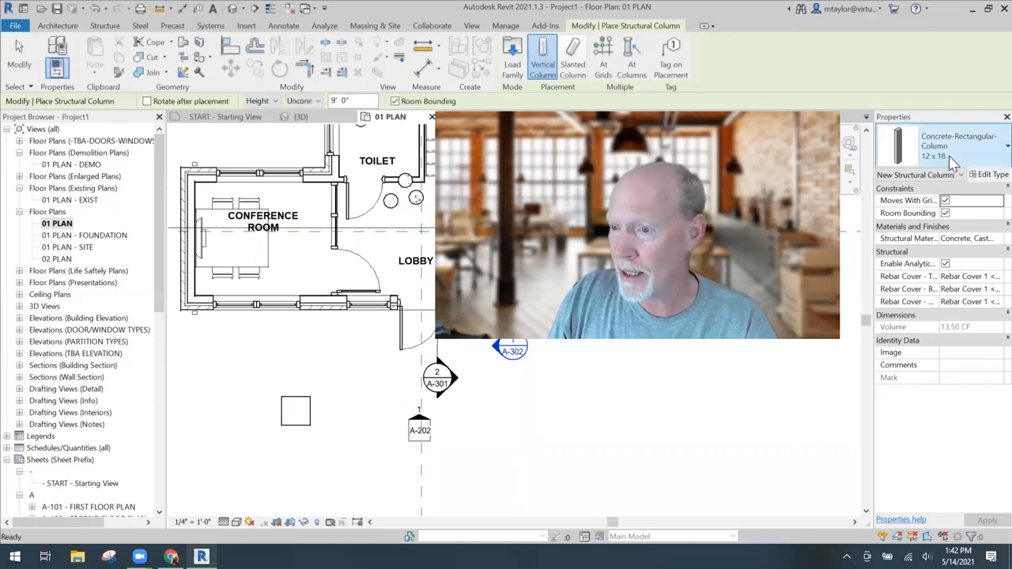
Place a 24 x 30 Concrete-Rectangular-Column outside the building, beside the square architectural column.
{"action": "left_click", "coordinate": [952, 158]}
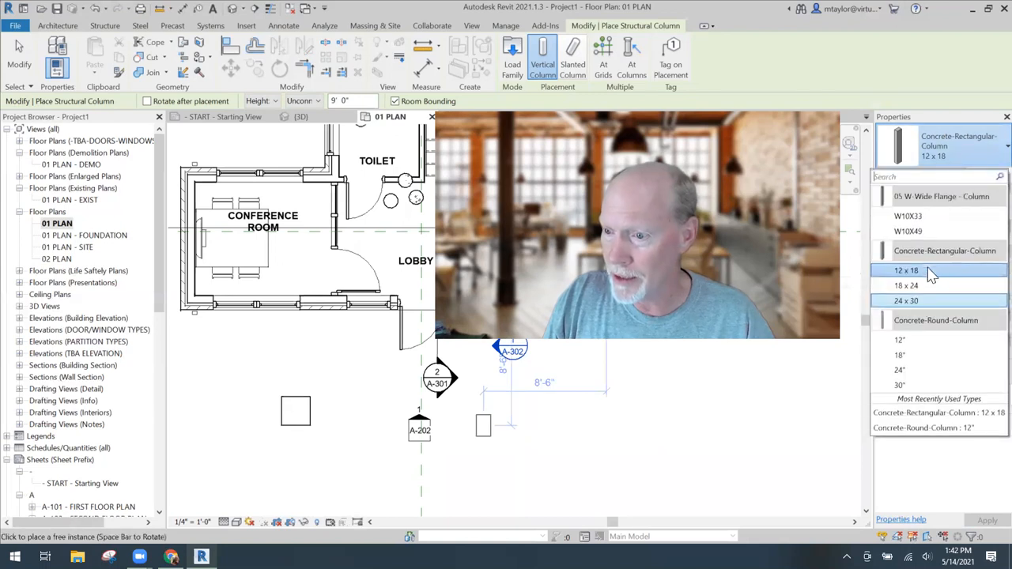
{"action": "left_click", "coordinate": [355, 419]}
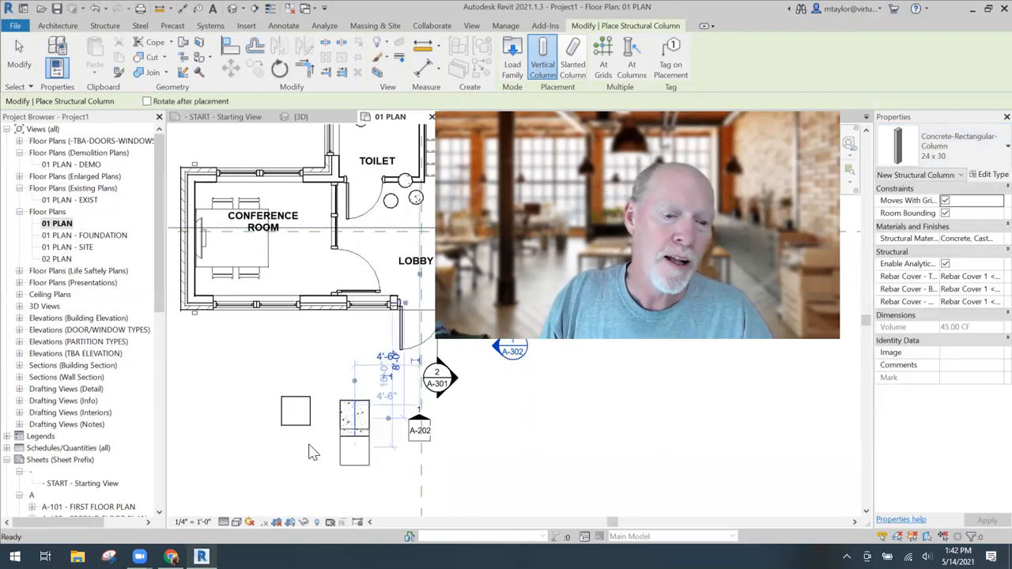
{"action": "scroll", "coordinate": [310, 446], "scroll_direction": "up", "scroll_amount": 3}
{"action": "key", "text": "Escape"}
{"action": "key", "text": "Escape"}
{"action": "middle_click_drag", "start_coordinate": [343, 451], "coordinate": [323, 397]}
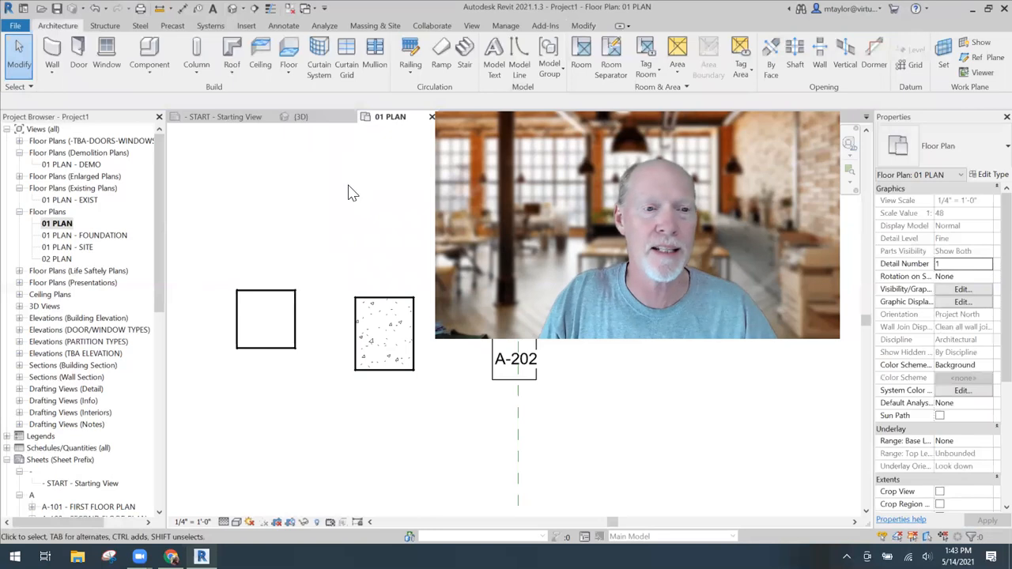
In the {3D} view, move the square architectural column away from the entrance canopy and out onto the lawn.
{"action": "left_click", "coordinate": [316, 118]}
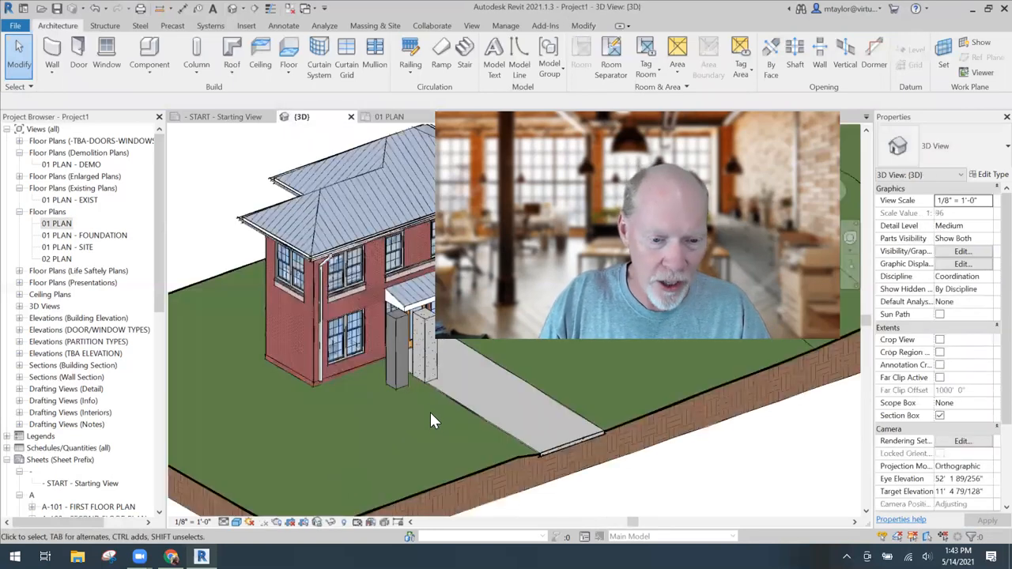
{"action": "scroll", "coordinate": [410, 384], "scroll_direction": "up", "scroll_amount": 3}
{"action": "middle_click_drag", "start_coordinate": [380, 411], "coordinate": [314, 416]}
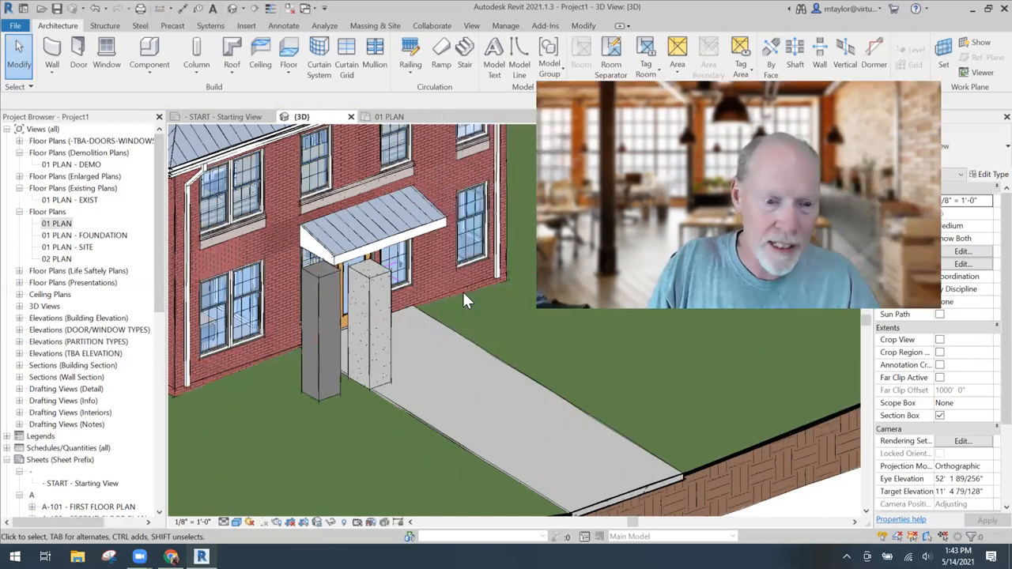
{"action": "middle_click_drag", "start_coordinate": [334, 407], "coordinate": [325, 384]}
{"action": "left_click", "coordinate": [325, 379]}
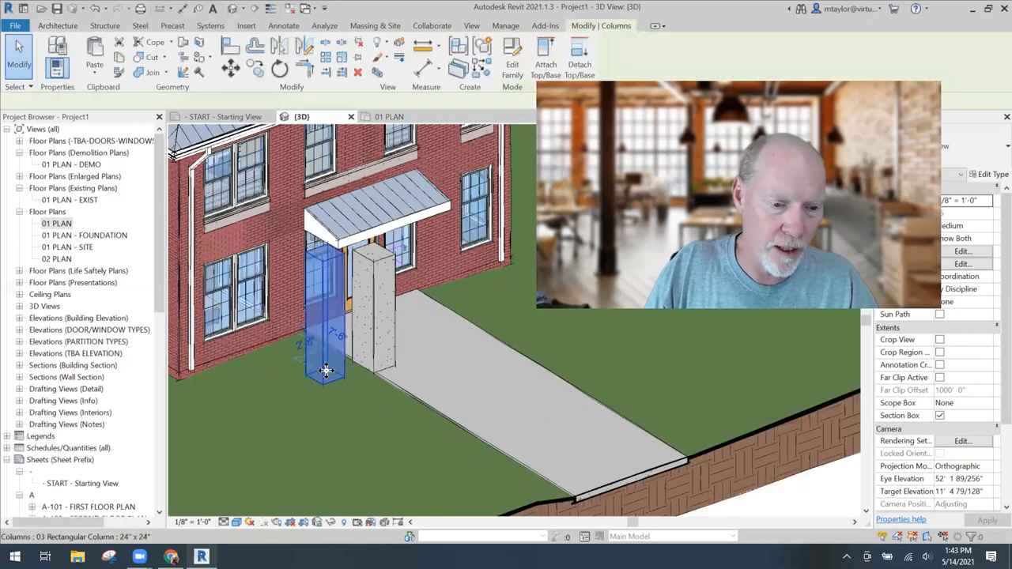
{"action": "left_click_drag", "start_coordinate": [305, 433], "coordinate": [305, 435]}
Move the concrete structural column out from the building so it stands beside the architectural column.
{"action": "left_click", "coordinate": [388, 374]}
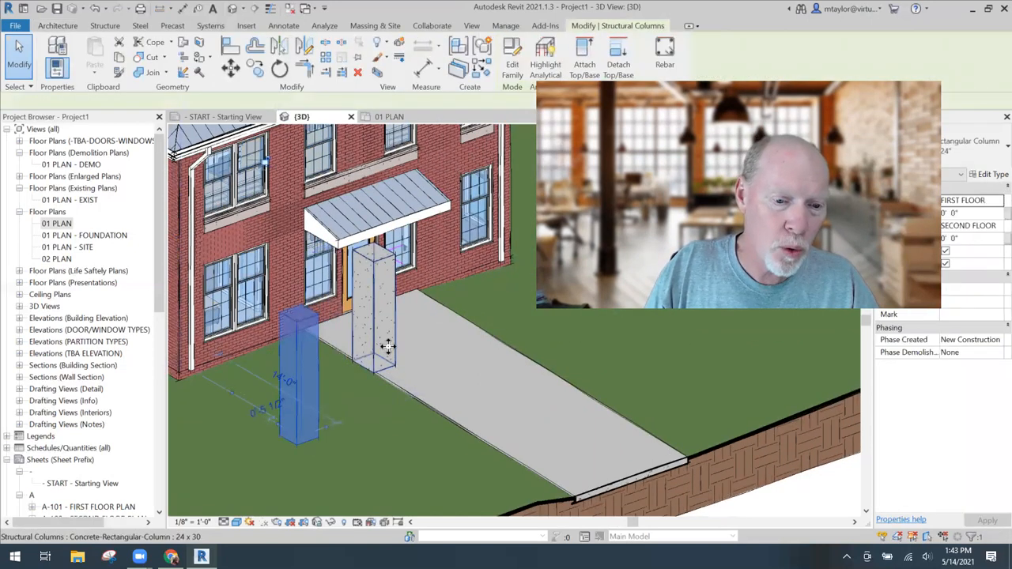
{"action": "left_click_drag", "start_coordinate": [388, 374], "coordinate": [416, 446]}
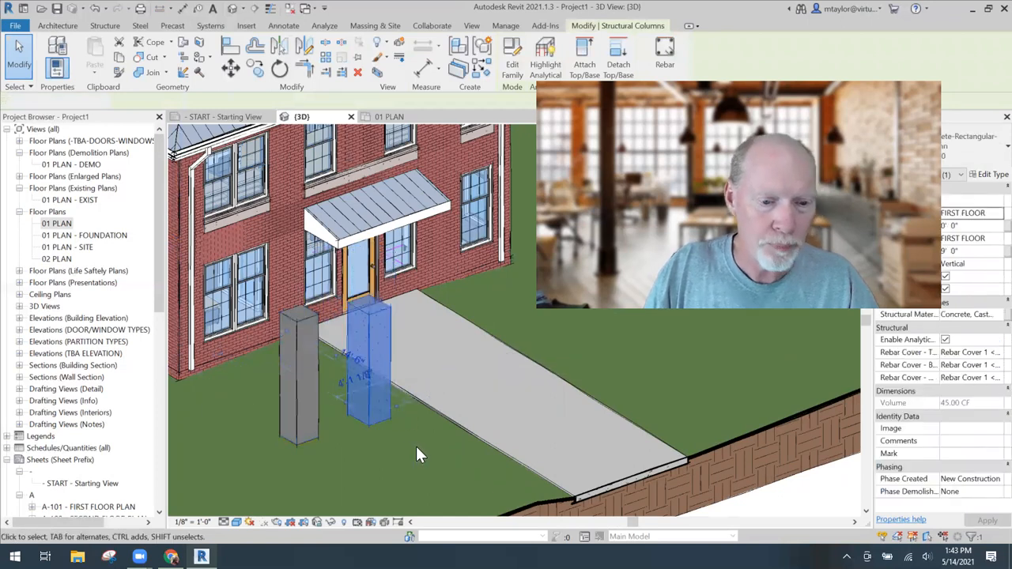
{"action": "left_click", "coordinate": [416, 445]}
{"action": "scroll", "coordinate": [372, 457], "scroll_direction": "up", "scroll_amount": 3}
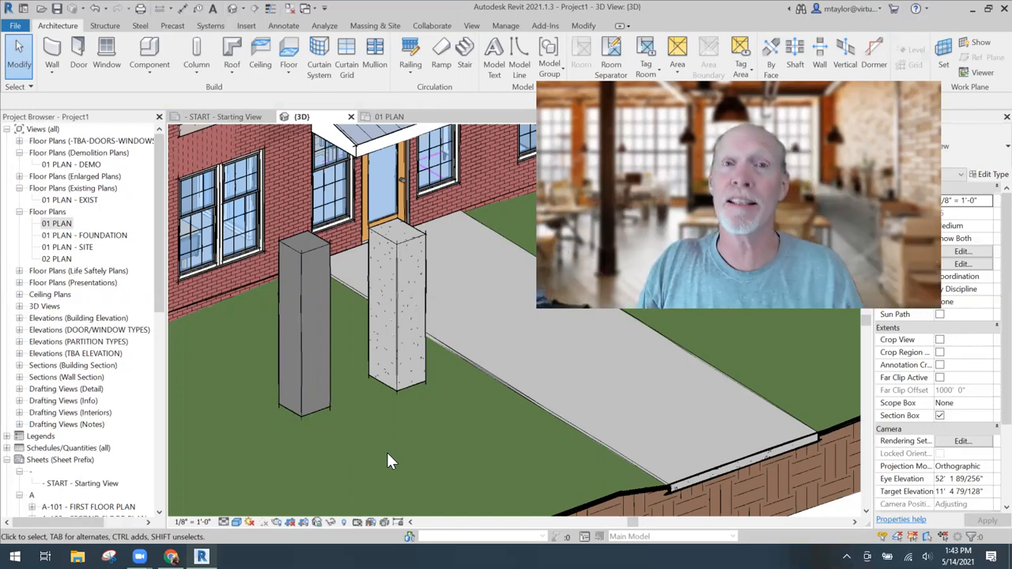
Shift the concrete structural column slightly farther forward from the entrance.
{"action": "left_click", "coordinate": [304, 265]}
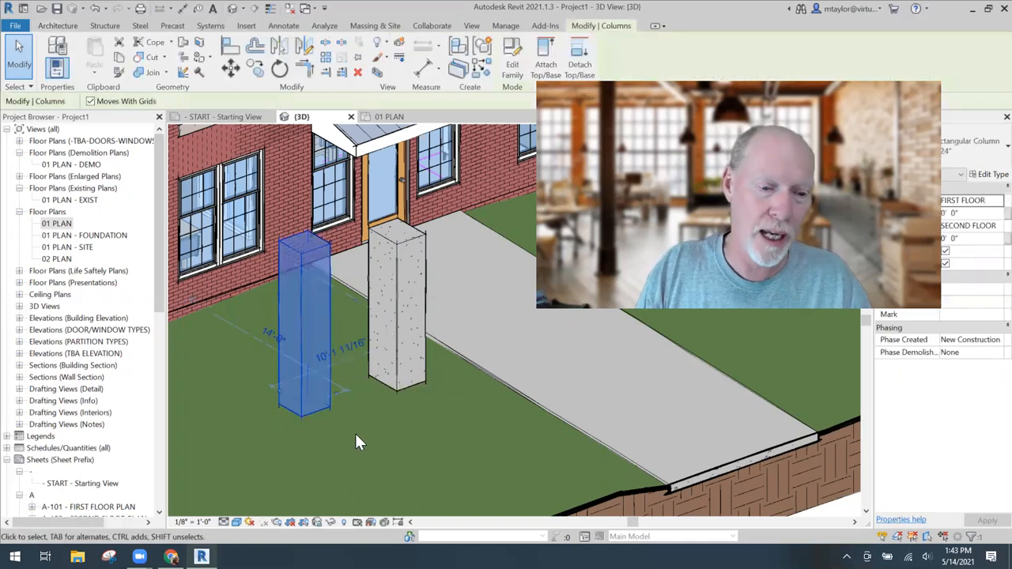
{"action": "key", "text": "Escape"}
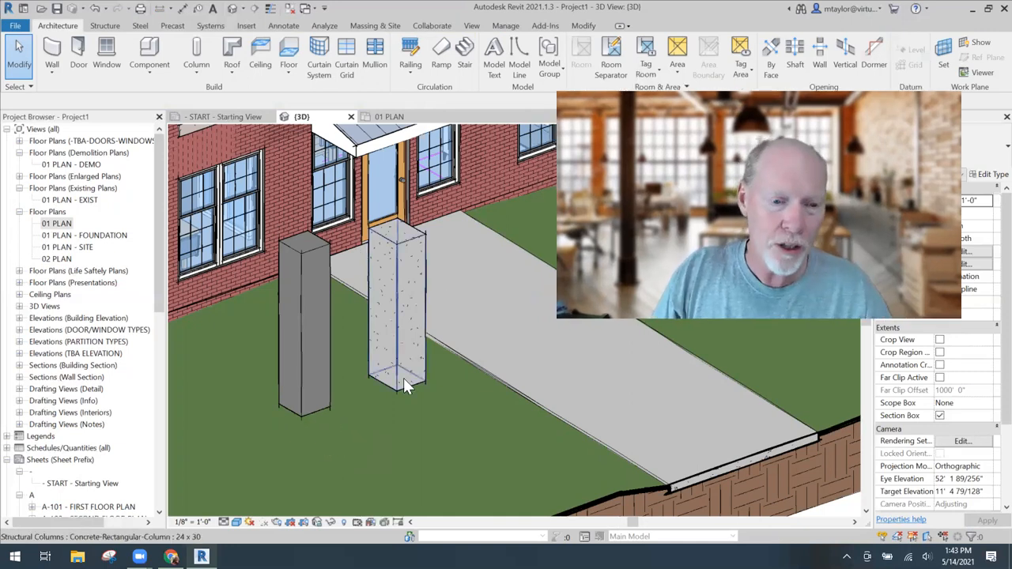
{"action": "middle_click_drag", "start_coordinate": [406, 418], "coordinate": [356, 377]}
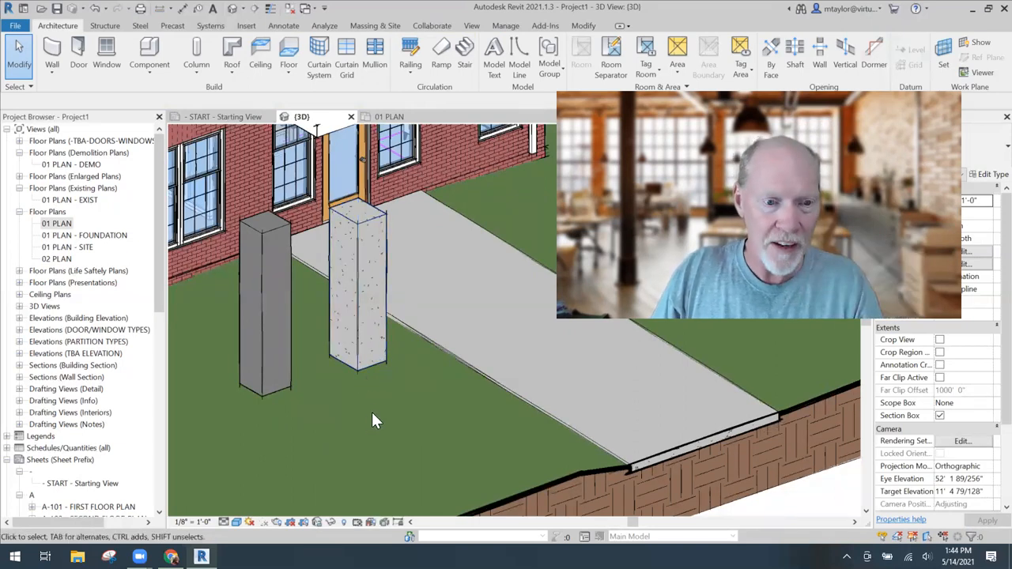
{"action": "left_click", "coordinate": [361, 370]}
{"action": "left_click_drag", "start_coordinate": [361, 371], "coordinate": [373, 392]}
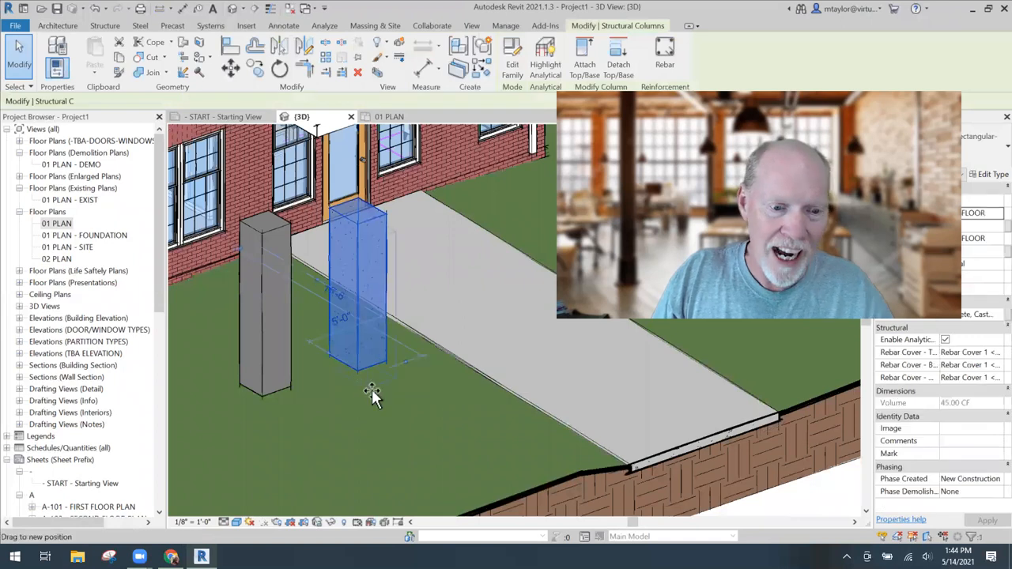
{"action": "key", "text": "Escape"}
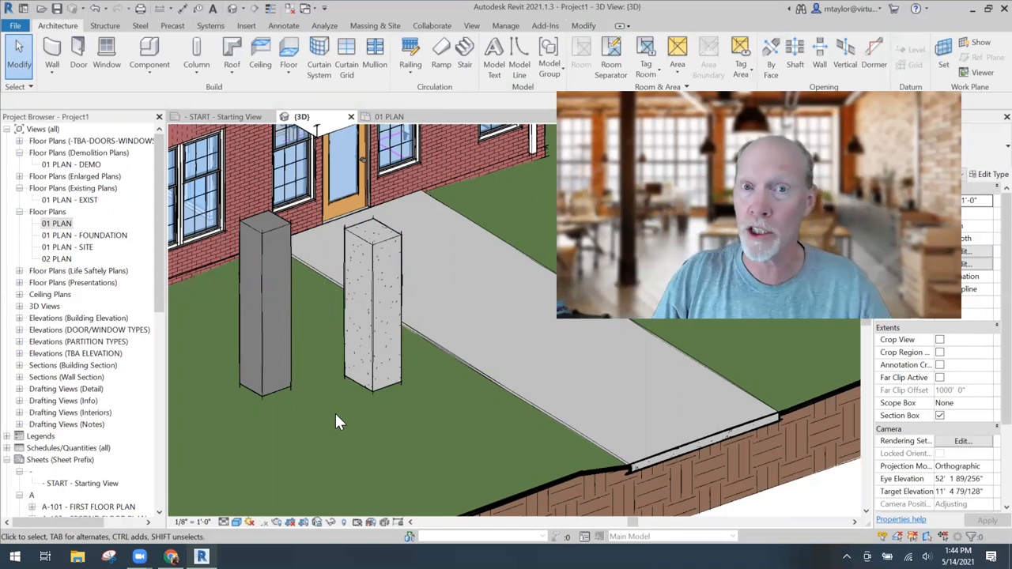
Start a By Face opening on the concrete column's center plane and sketch the diagonal lower edge of its boundary.
{"action": "left_click", "coordinate": [773, 52]}
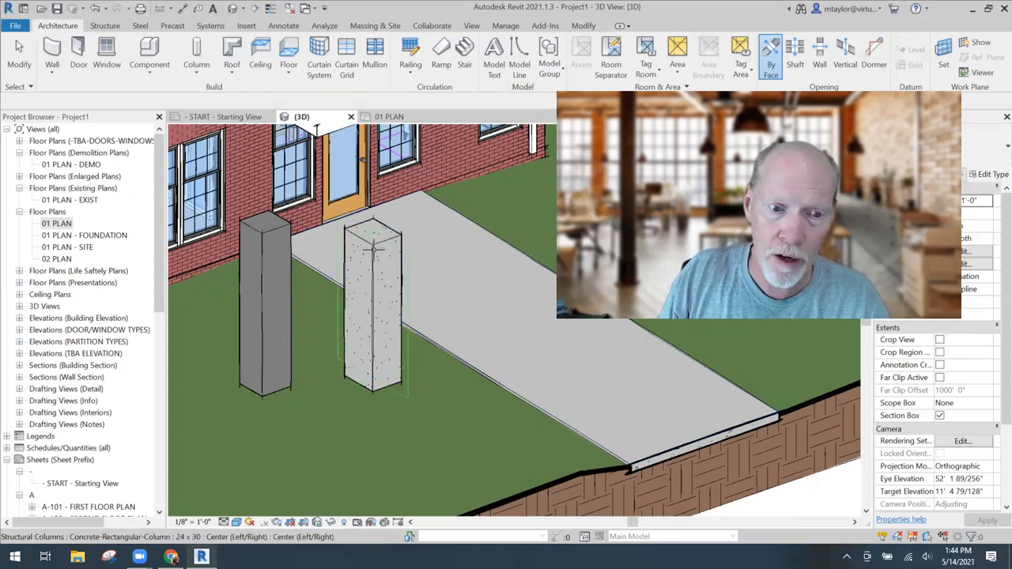
{"action": "scroll", "coordinate": [368, 248], "scroll_direction": "up", "scroll_amount": 1}
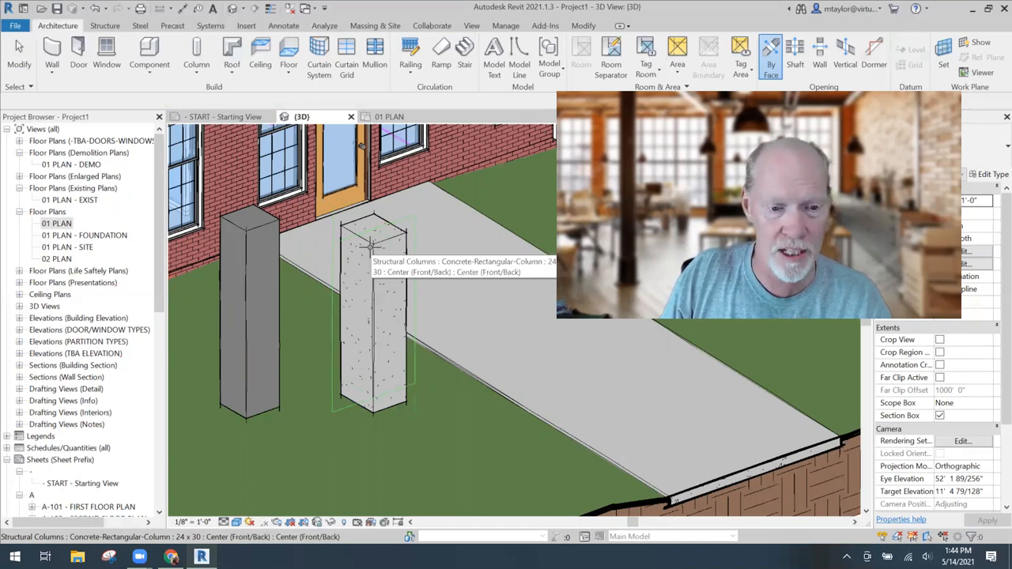
{"action": "left_click", "coordinate": [370, 246]}
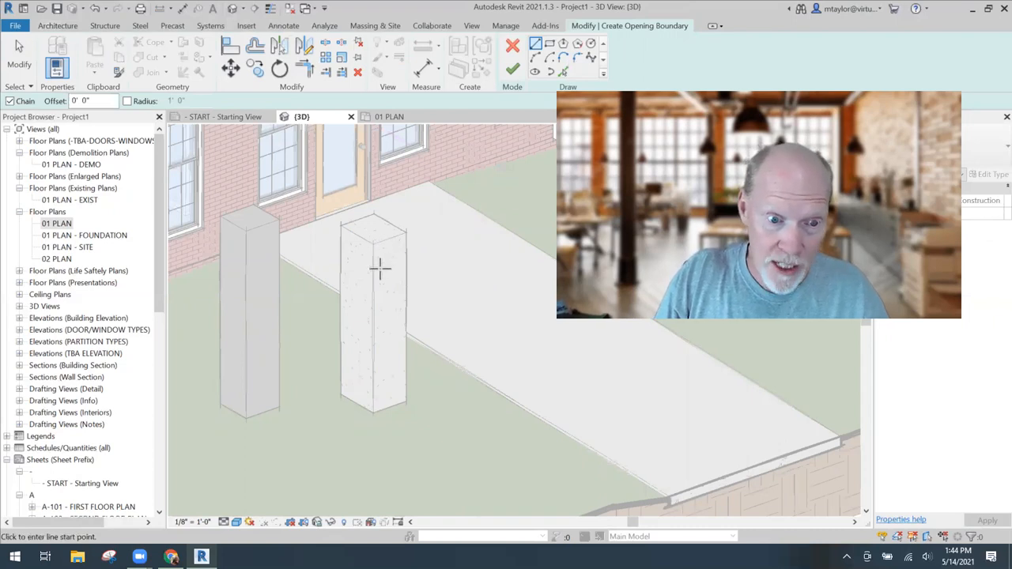
{"action": "left_click", "coordinate": [362, 287]}
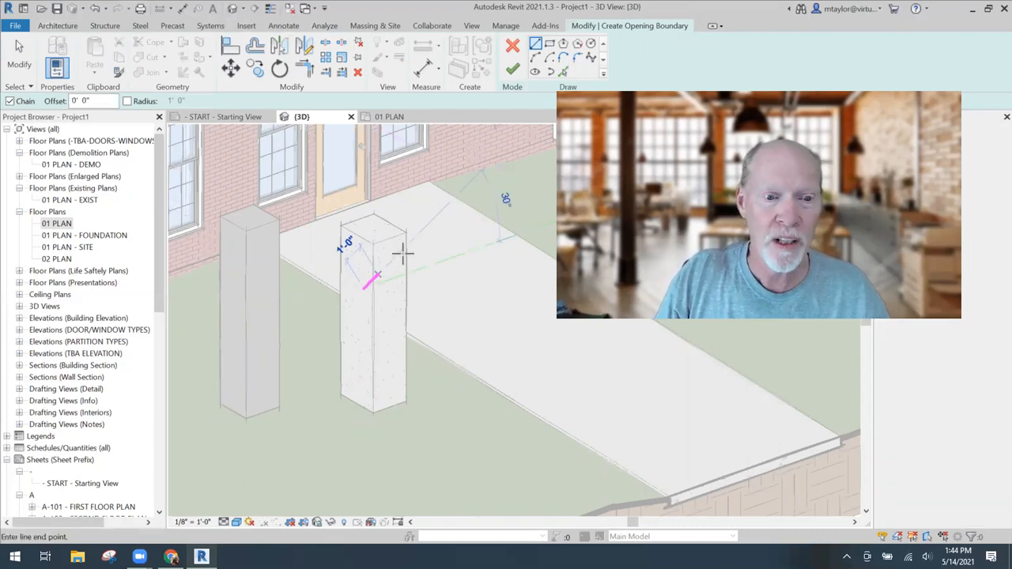
{"action": "left_click", "coordinate": [386, 267]}
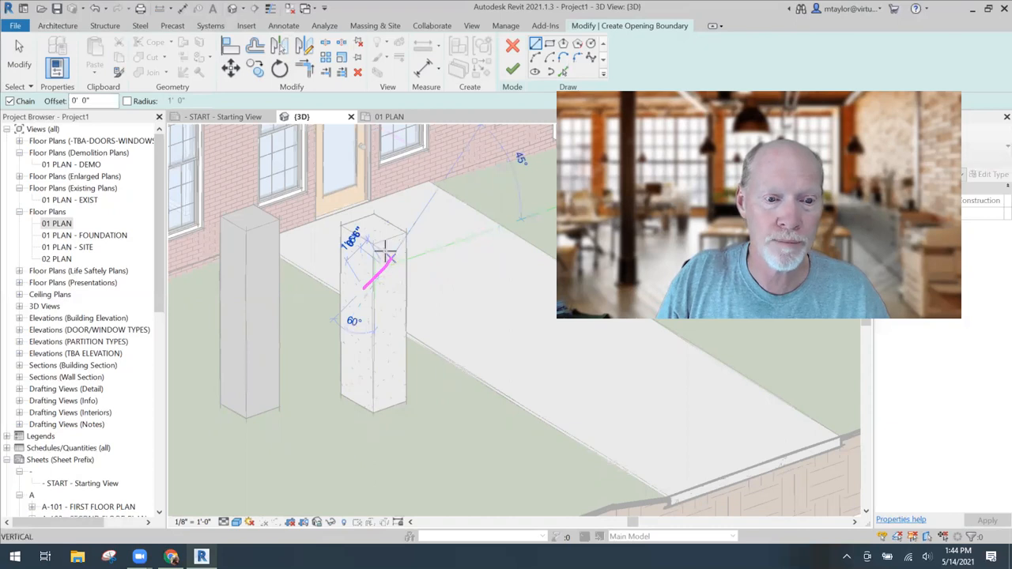
Continue the opening boundary with a stepped side, a top edge and a vertical edge, and trim the open corner closed.
{"action": "scroll", "coordinate": [383, 247], "scroll_direction": "up", "scroll_amount": 3}
{"action": "left_click", "coordinate": [383, 247]}
{"action": "left_click", "coordinate": [401, 245]}
{"action": "left_click", "coordinate": [402, 172]}
{"action": "left_click", "coordinate": [316, 203]}
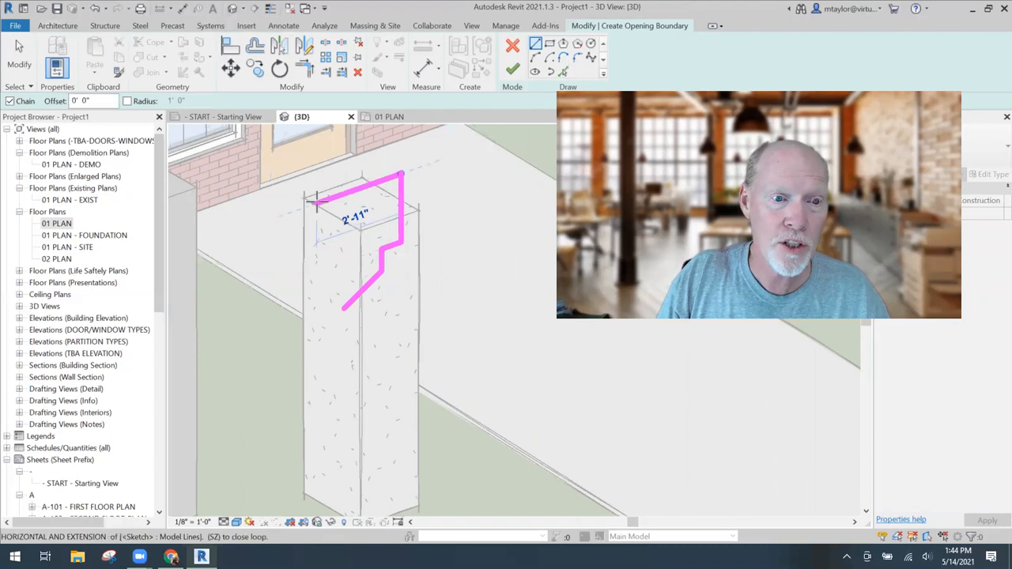
{"action": "left_click", "coordinate": [316, 311]}
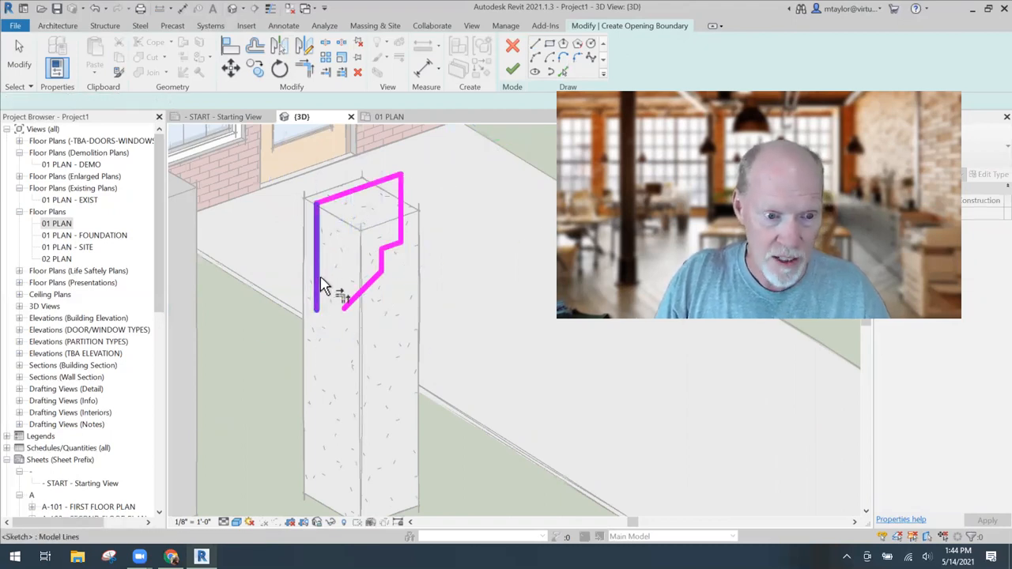
{"action": "left_click", "coordinate": [317, 286]}
{"action": "left_click", "coordinate": [351, 301]}
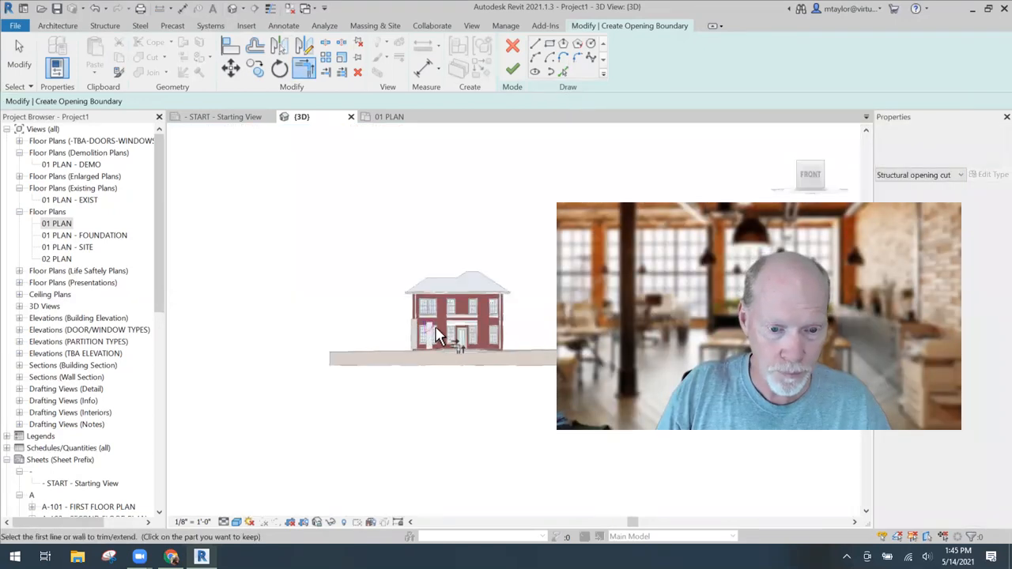
Move the closed opening boundary over the upper left corner of the concrete column in front view, and finish the opening.
{"action": "scroll", "coordinate": [449, 334], "scroll_direction": "up", "scroll_amount": 5}
{"action": "scroll", "coordinate": [449, 334], "scroll_direction": "up", "scroll_amount": 4}
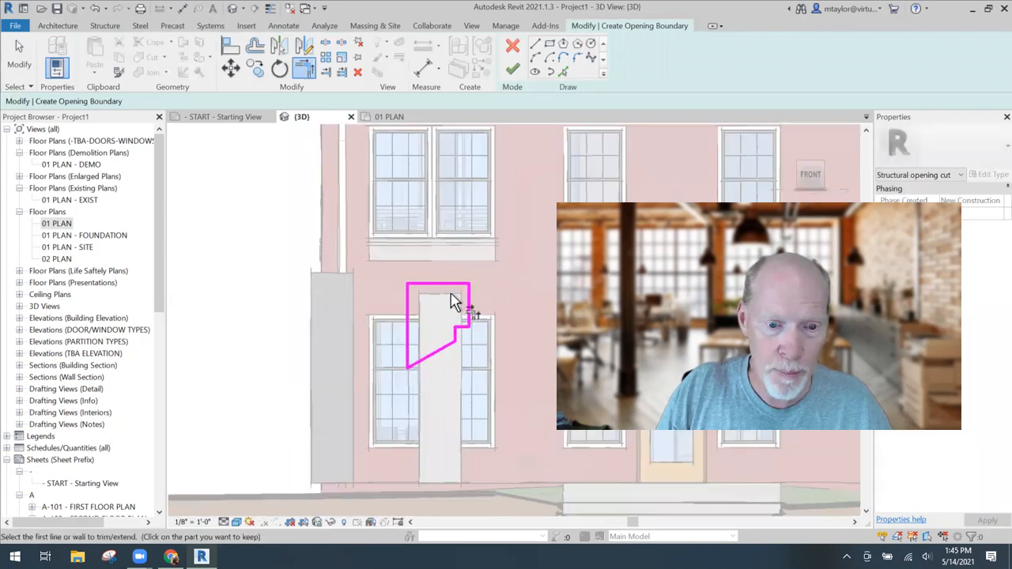
{"action": "left_click", "coordinate": [448, 285]}
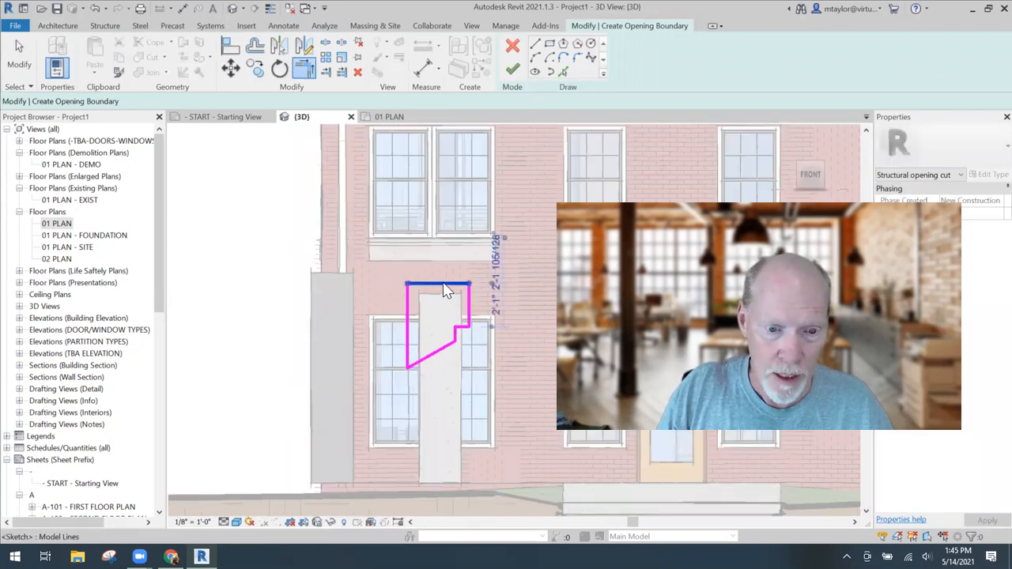
{"action": "key", "text": "Escape"}
{"action": "key", "text": "Tab"}
{"action": "left_click", "coordinate": [452, 291]}
{"action": "mouse_move", "coordinate": [440, 287]}
{"action": "left_mouse_down"}
{"action": "mouse_move", "coordinate": [420, 287]}
{"action": "mouse_move", "coordinate": [429, 272]}
{"action": "left_mouse_up"}
{"action": "left_click", "coordinate": [457, 293]}
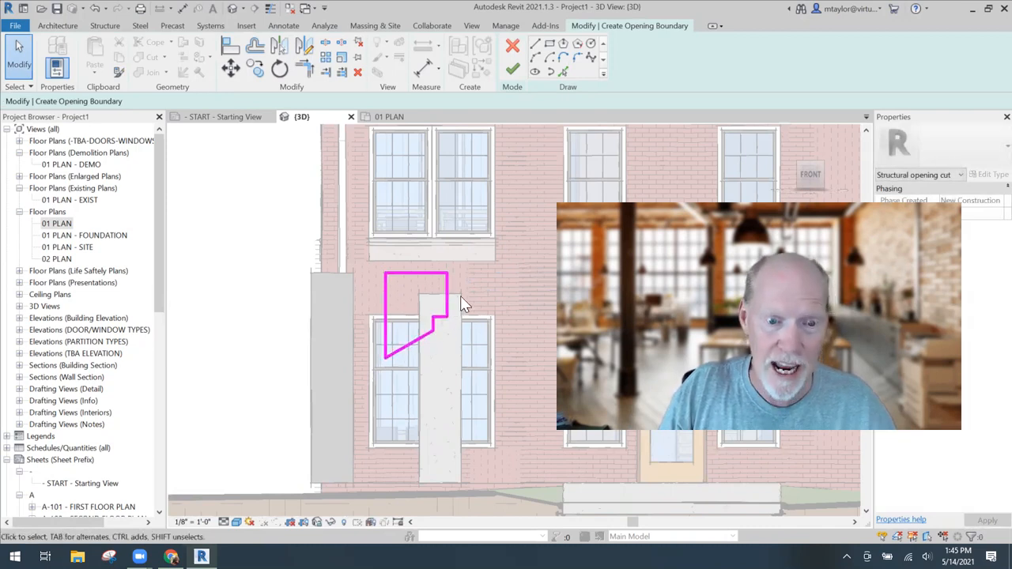
{"action": "left_click", "coordinate": [514, 70]}
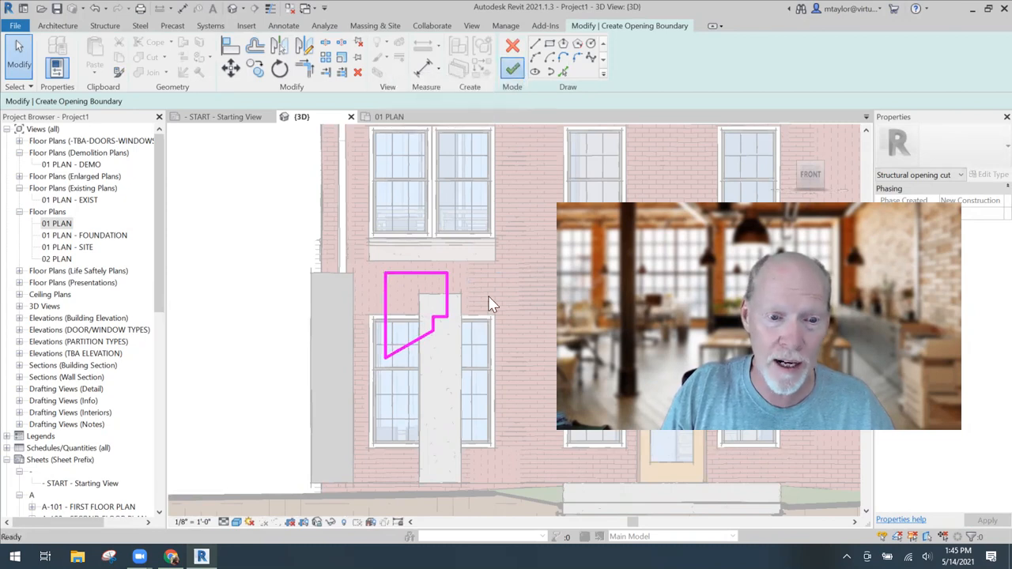
{"action": "scroll", "coordinate": [446, 371], "scroll_direction": "down", "scroll_amount": 2}
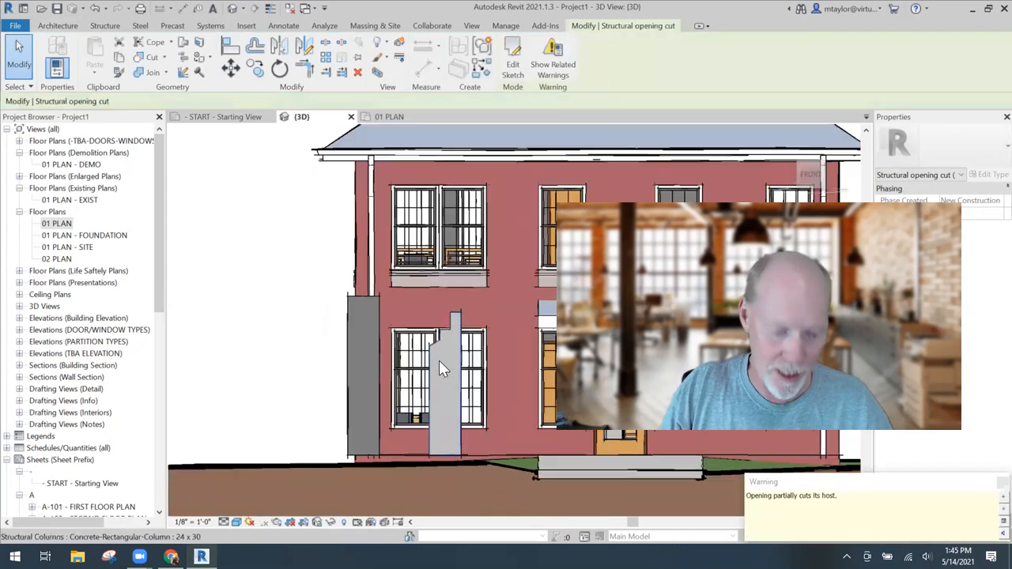
{"action": "middle_click_drag", "start_coordinate": [451, 388], "coordinate": [464, 417], "text": "shift"}
{"action": "key", "text": "Escape"}
Cut a second By Face opening in the concrete column using a circular boundary with a radius of about 1'-6".
{"action": "scroll", "coordinate": [447, 380], "scroll_direction": "up", "scroll_amount": 6}
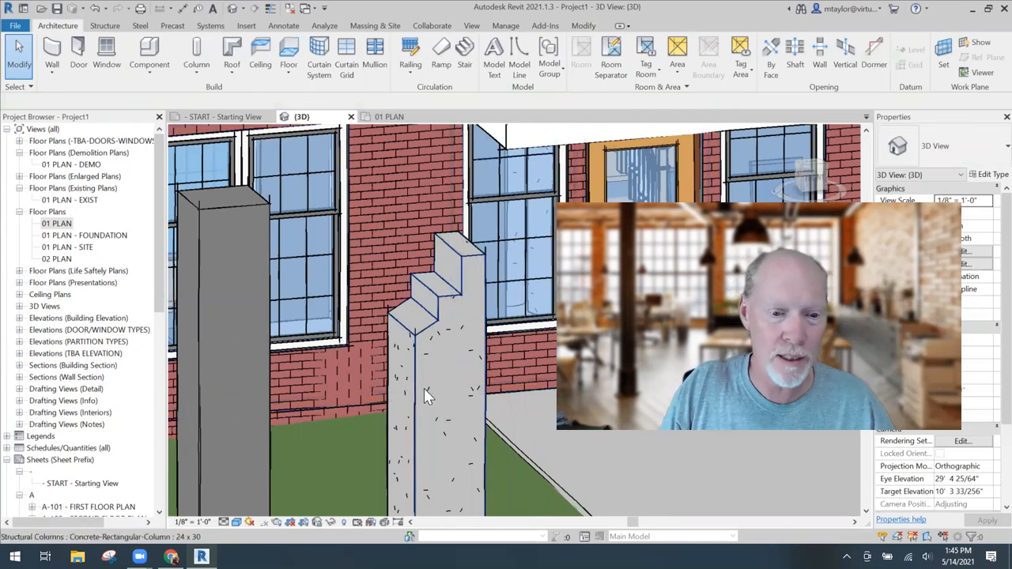
{"action": "middle_click_drag", "start_coordinate": [442, 402], "coordinate": [378, 355], "text": "shift"}
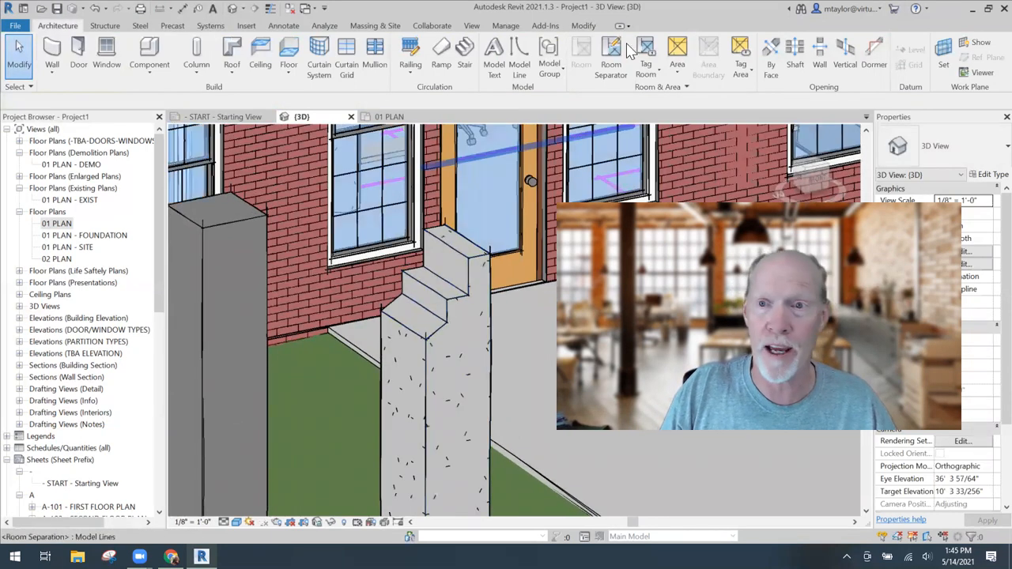
{"action": "left_click", "coordinate": [771, 68]}
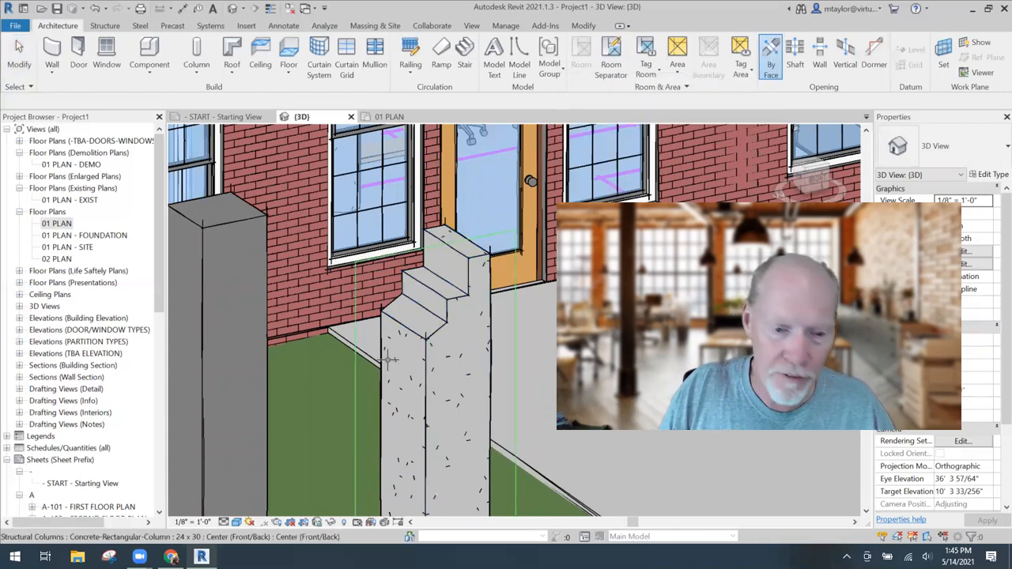
{"action": "left_click", "coordinate": [434, 391]}
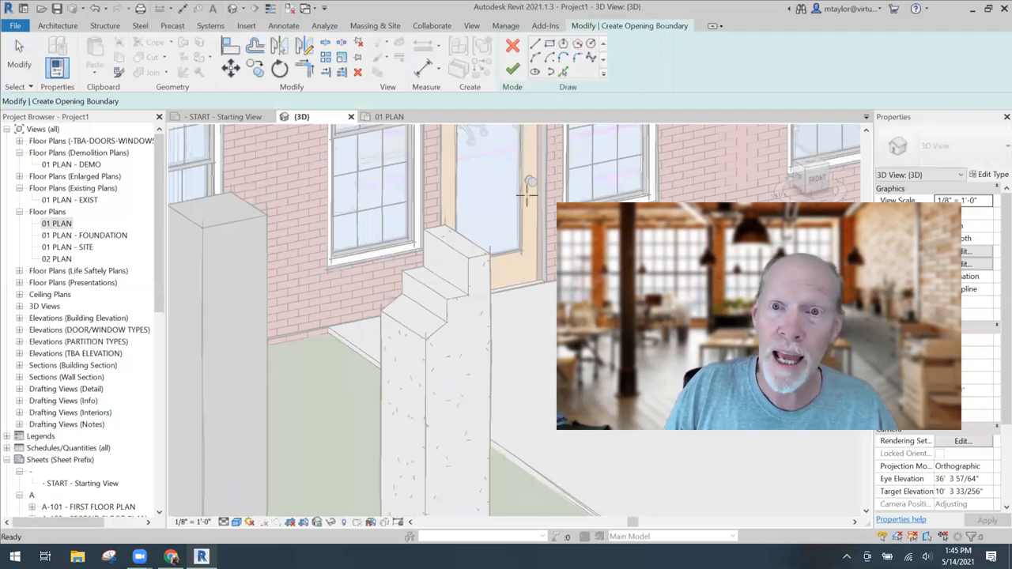
{"action": "left_click", "coordinate": [424, 412]}
{"action": "left_click", "coordinate": [452, 426]}
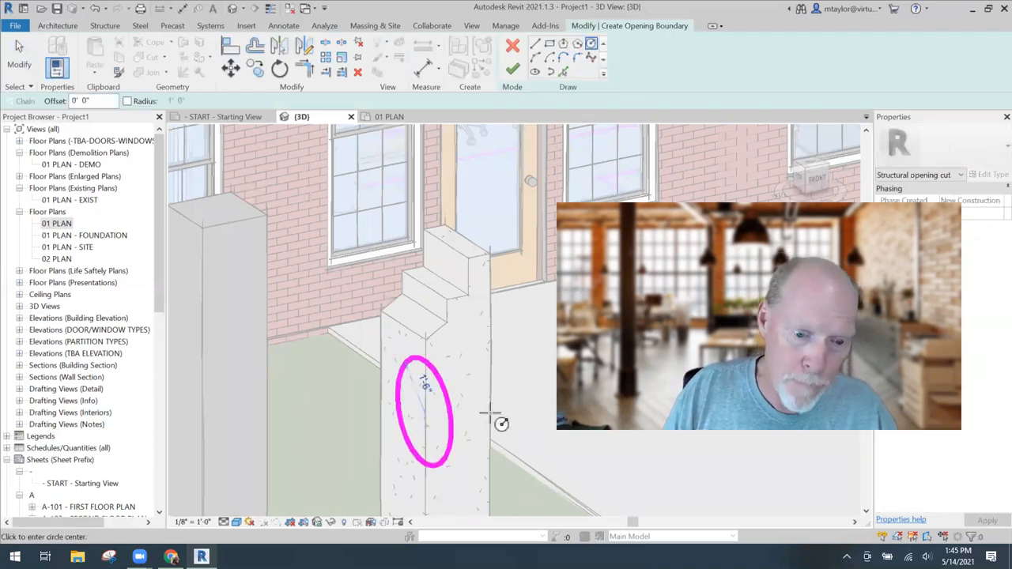
{"action": "left_click", "coordinate": [512, 73]}
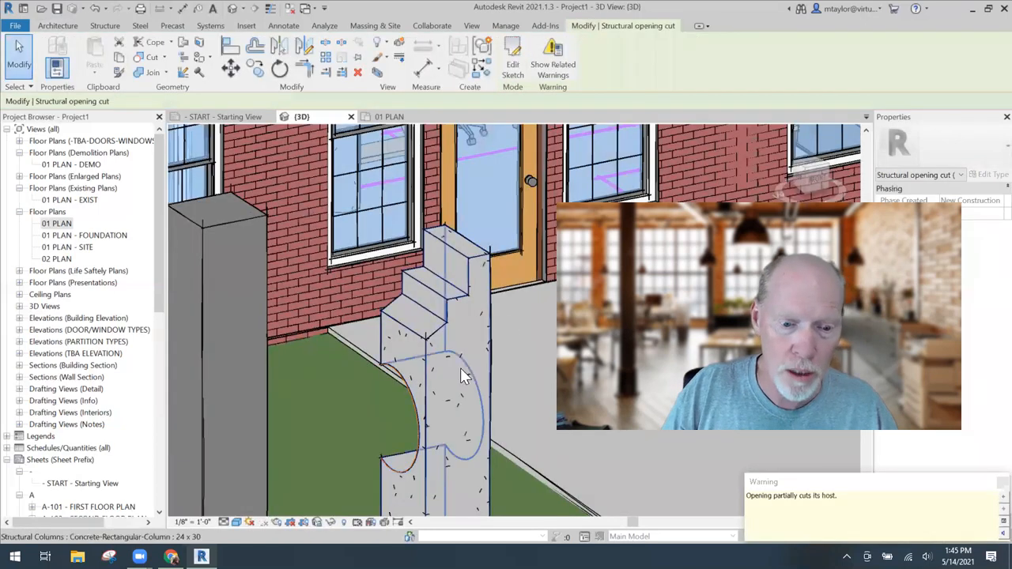
Move the circular opening cut across to the opposite side of the concrete column.
{"action": "middle_click_drag", "start_coordinate": [437, 379], "coordinate": [464, 397], "text": "shift"}
{"action": "key", "text": "Escape"}
{"action": "left_click", "coordinate": [429, 403]}
{"action": "mouse_move", "coordinate": [448, 393]}
{"action": "left_mouse_down"}
{"action": "mouse_move", "coordinate": [463, 405]}
{"action": "mouse_move", "coordinate": [425, 399]}
{"action": "mouse_move", "coordinate": [448, 405]}
{"action": "left_mouse_up"}
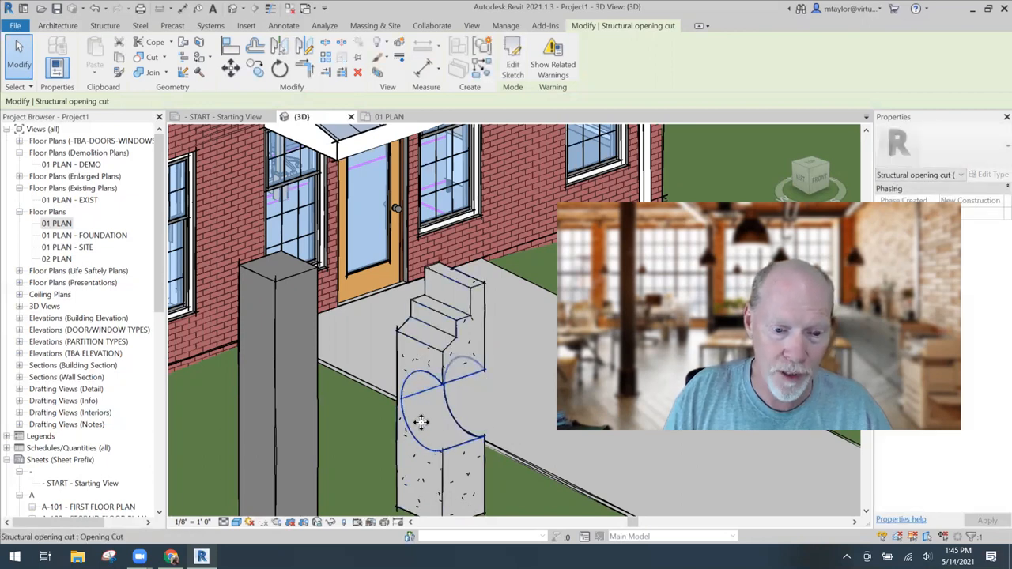
{"action": "left_click_drag", "start_coordinate": [425, 424], "coordinate": [424, 422]}
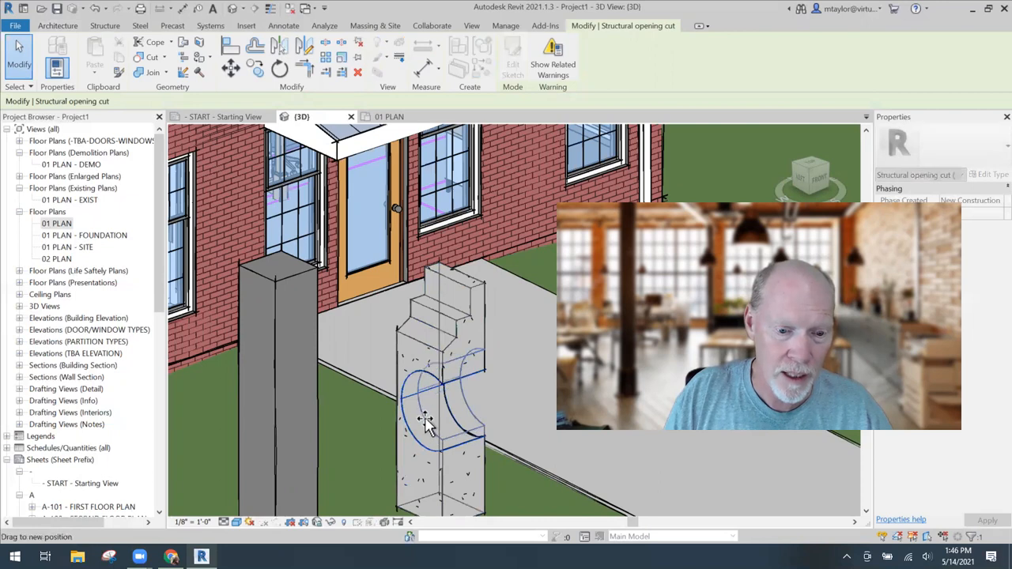
{"action": "left_click", "coordinate": [495, 441]}
Move the cut concrete column sideways in front view, past the architectural column and clear of the building, to about 8'-4" from the architectural column.
{"action": "scroll", "coordinate": [429, 411], "scroll_direction": "down", "scroll_amount": 1}
{"action": "scroll", "coordinate": [485, 390], "scroll_direction": "up", "scroll_amount": 1}
{"action": "middle_click_drag", "start_coordinate": [501, 416], "coordinate": [483, 325]}
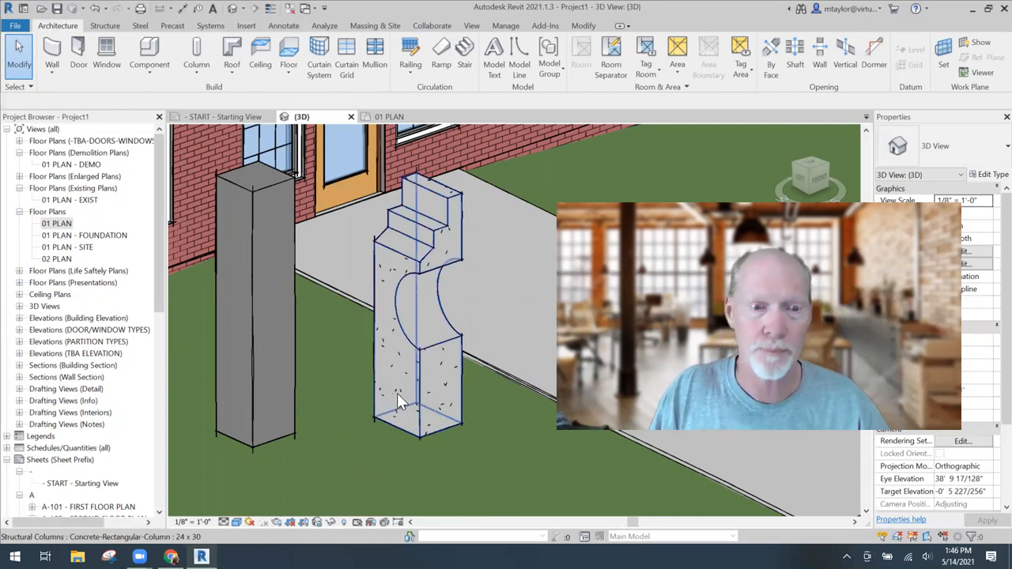
{"action": "scroll", "coordinate": [396, 393], "scroll_direction": "down", "scroll_amount": 2}
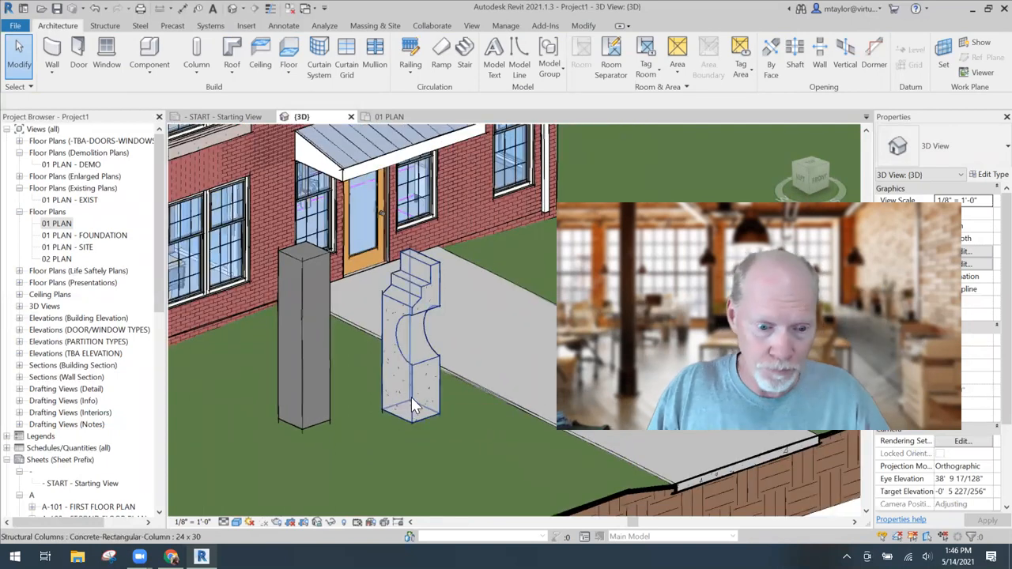
{"action": "left_click", "coordinate": [414, 398]}
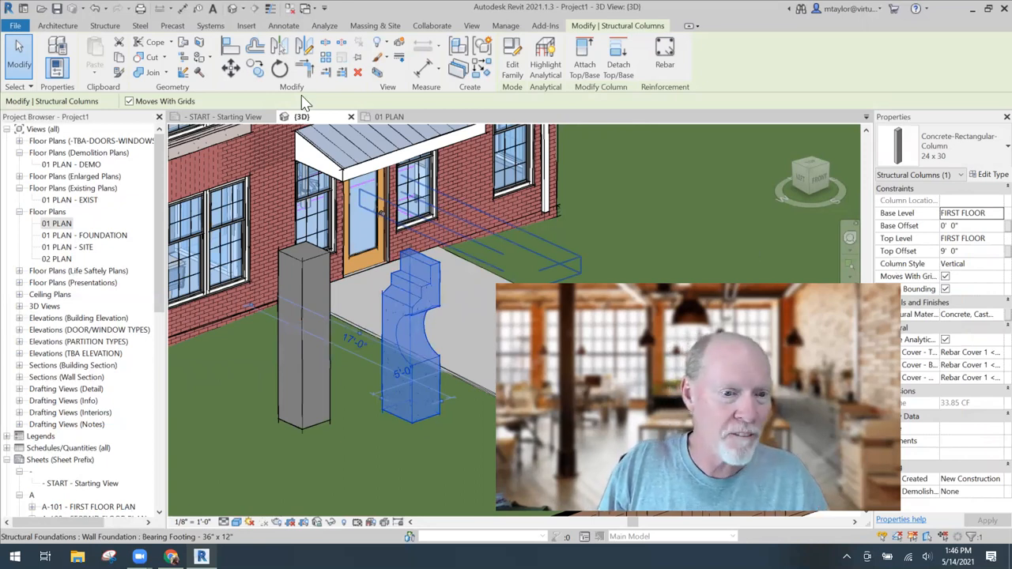
{"action": "left_click", "coordinate": [810, 190]}
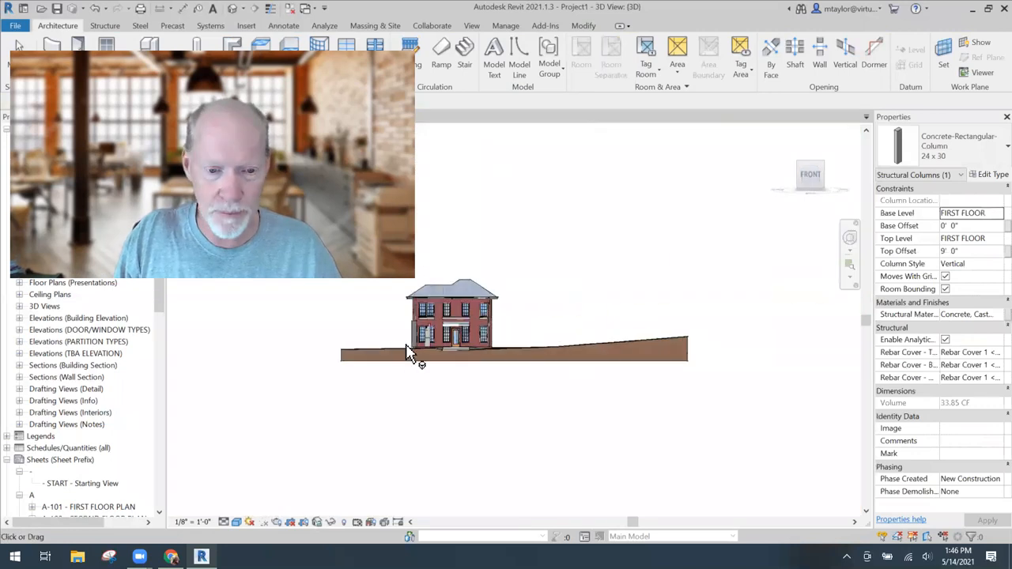
{"action": "scroll", "coordinate": [407, 354], "scroll_direction": "up", "scroll_amount": 8}
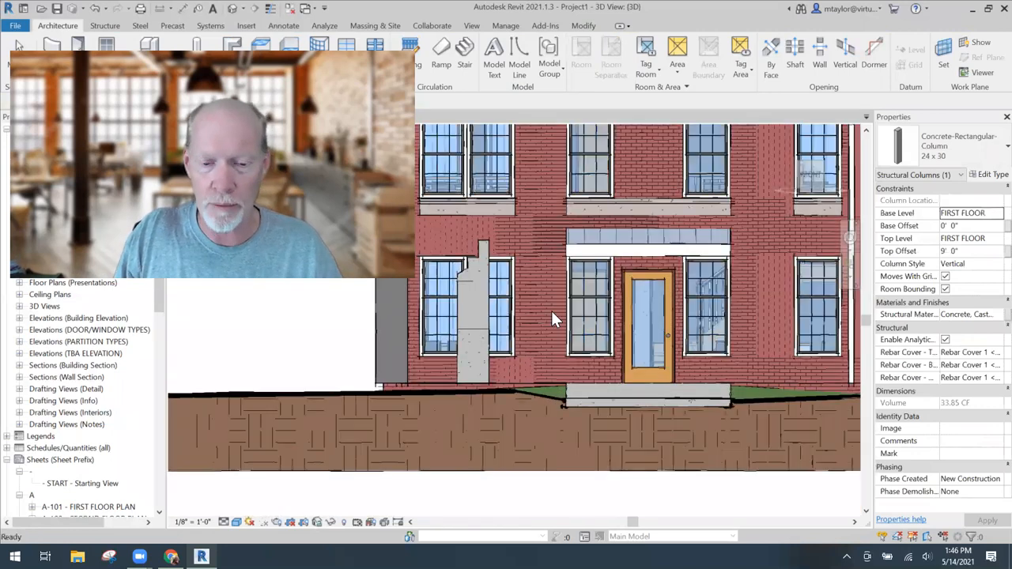
{"action": "scroll", "coordinate": [551, 310], "scroll_direction": "down", "scroll_amount": 3}
{"action": "middle_click_drag", "start_coordinate": [551, 311], "coordinate": [713, 282]}
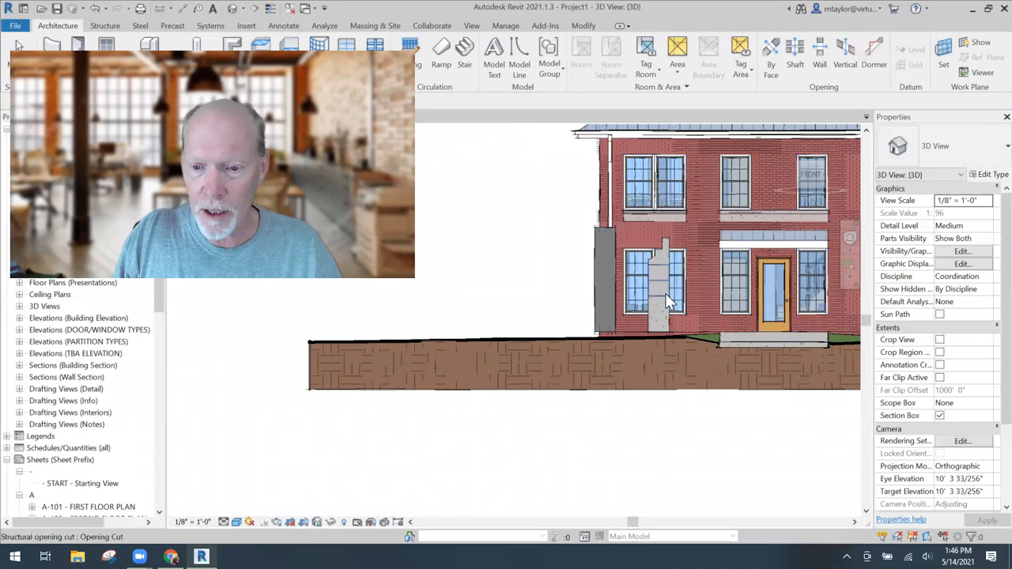
{"action": "left_click", "coordinate": [662, 312]}
{"action": "left_click_drag", "start_coordinate": [547, 323], "coordinate": [525, 324]}
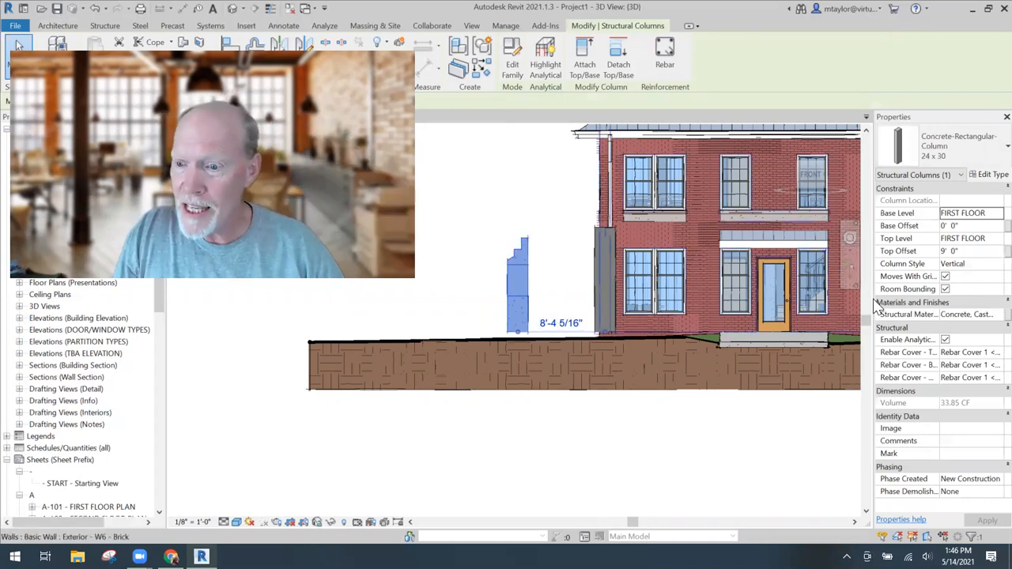
Widen the Properties palette and set the concrete column's Column Style to Slanted - End Point Driven.
{"action": "left_click_drag", "start_coordinate": [869, 299], "coordinate": [789, 308]}
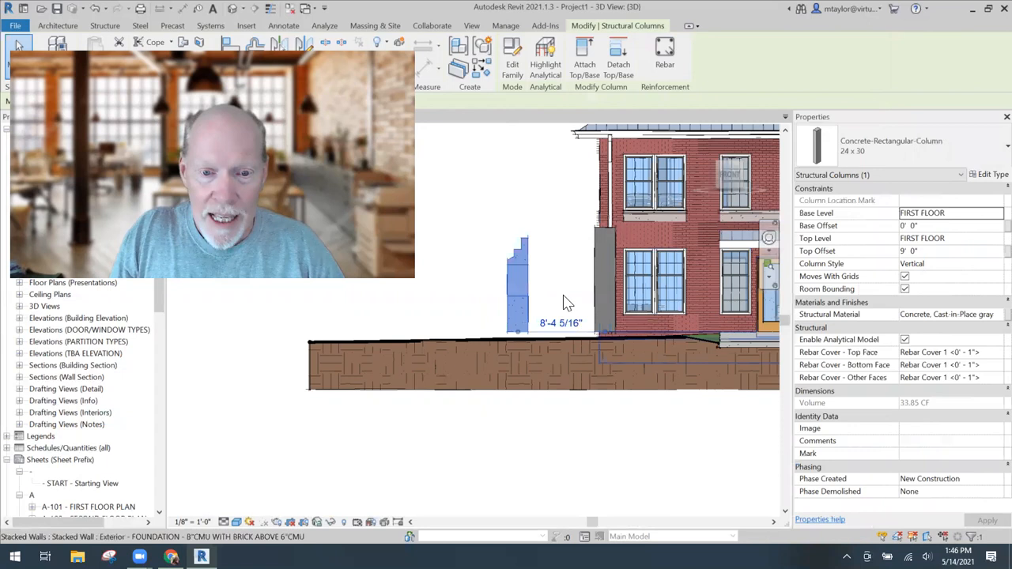
{"action": "middle_click_drag", "start_coordinate": [522, 312], "coordinate": [542, 336], "text": "shift"}
{"action": "key", "text": "Escape"}
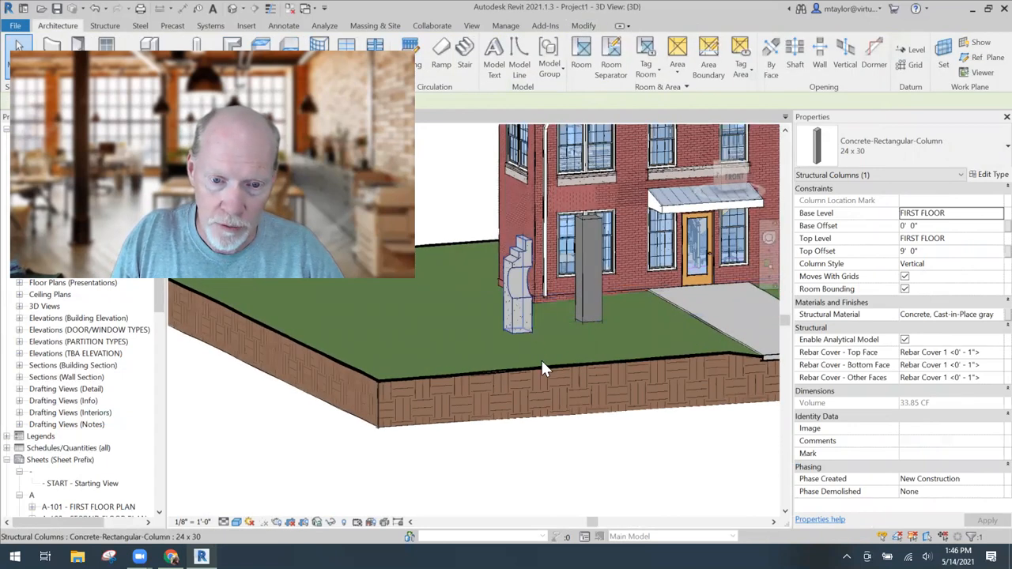
{"action": "left_click", "coordinate": [731, 178]}
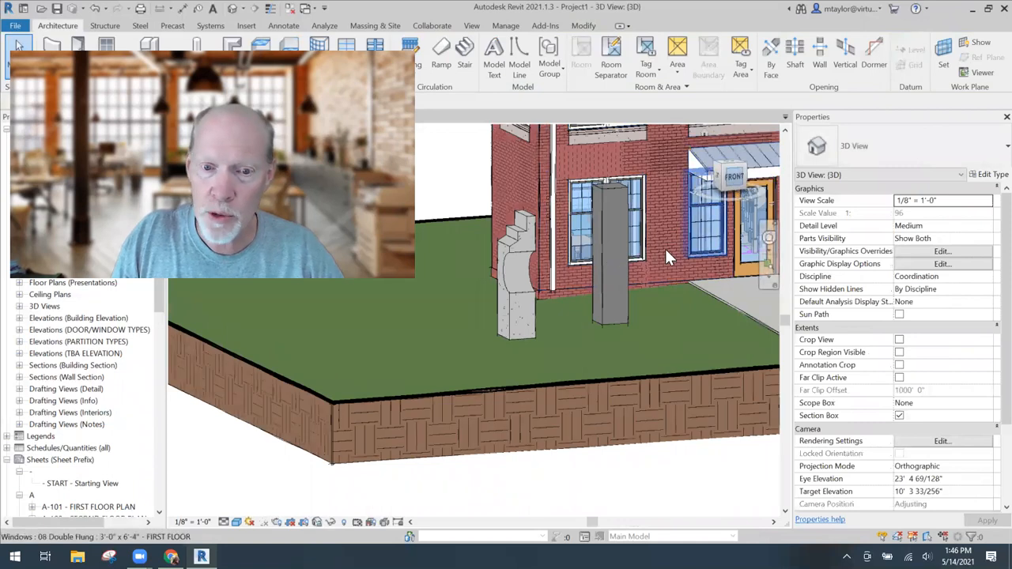
{"action": "scroll", "coordinate": [650, 250], "scroll_direction": "down", "scroll_amount": 4}
{"action": "middle_click_drag", "start_coordinate": [734, 265], "coordinate": [570, 285]}
{"action": "scroll", "coordinate": [358, 332], "scroll_direction": "up", "scroll_amount": 3}
{"action": "scroll", "coordinate": [571, 291], "scroll_direction": "up", "scroll_amount": 4}
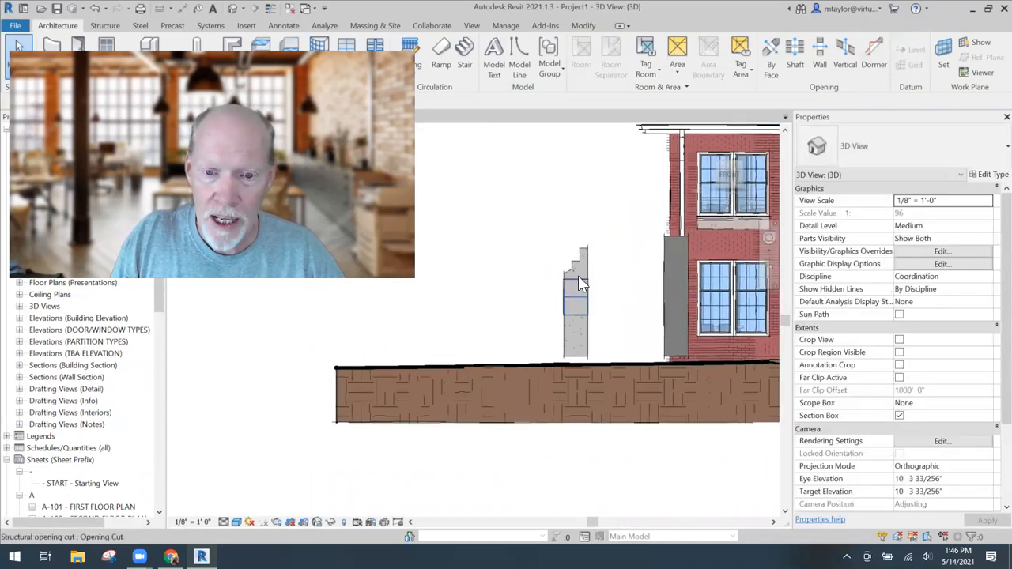
{"action": "left_click", "coordinate": [620, 321]}
{"action": "left_click", "coordinate": [576, 337]}
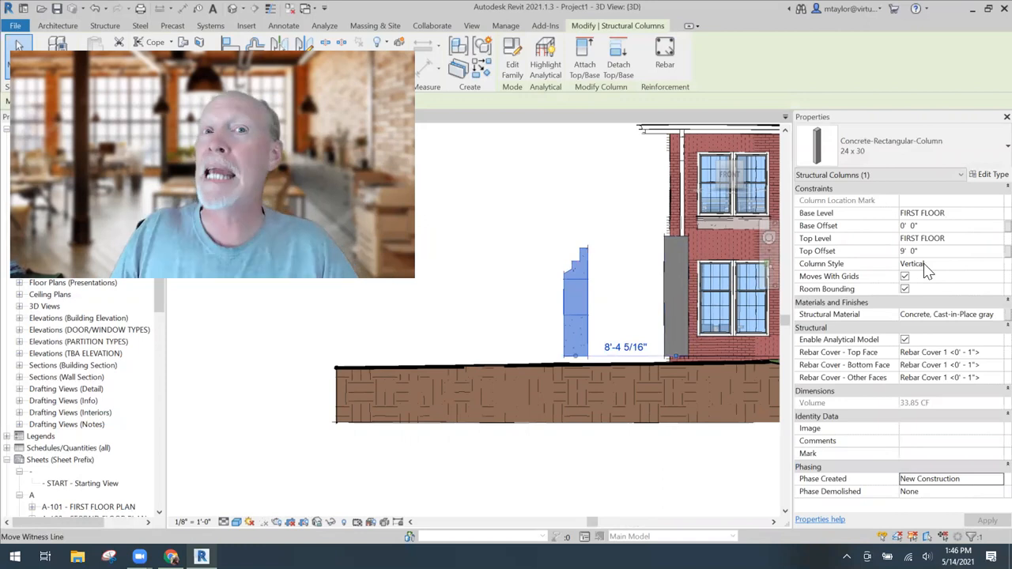
{"action": "left_click", "coordinate": [936, 264]}
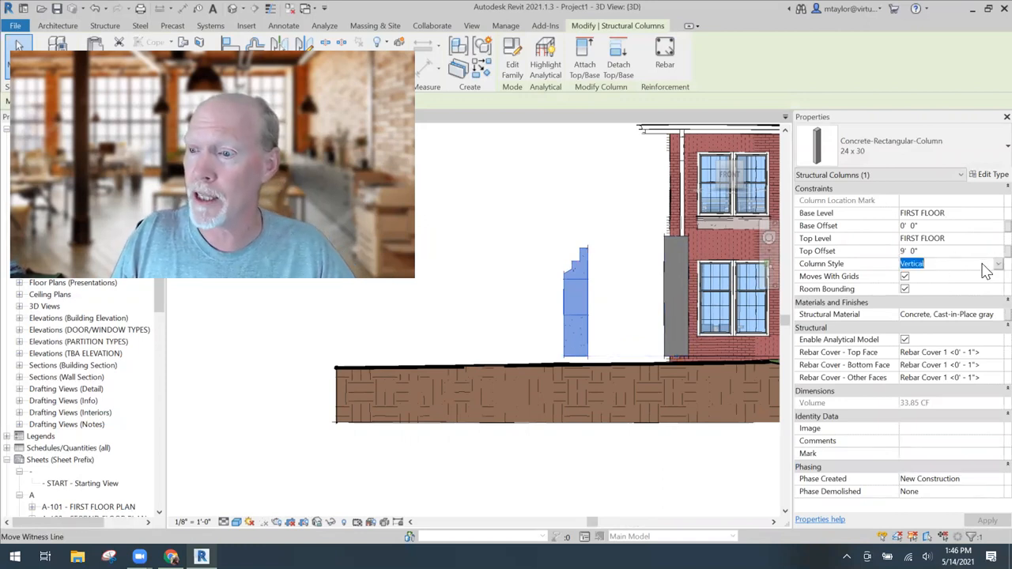
{"action": "left_click", "coordinate": [997, 264]}
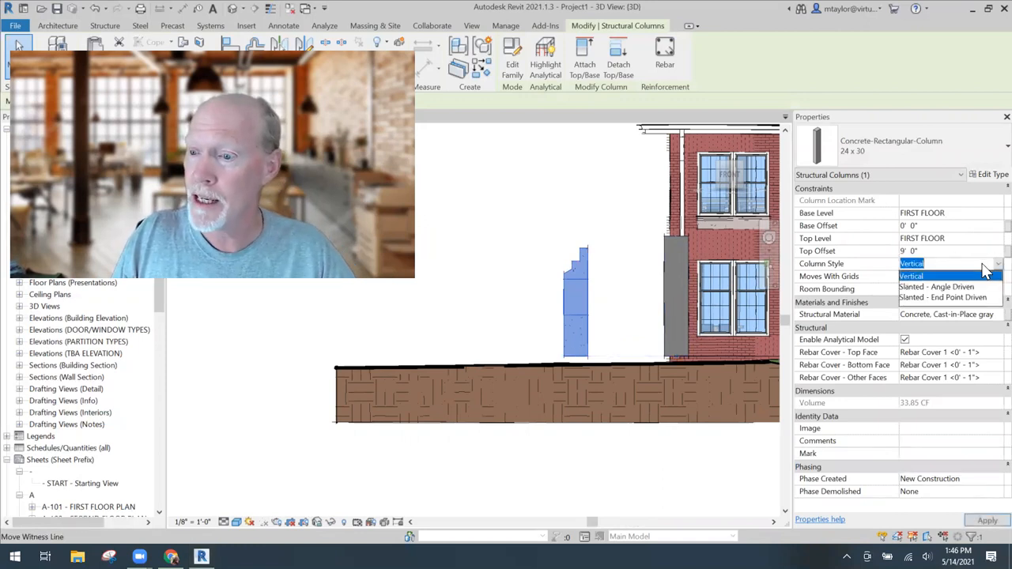
{"action": "left_click", "coordinate": [948, 298]}
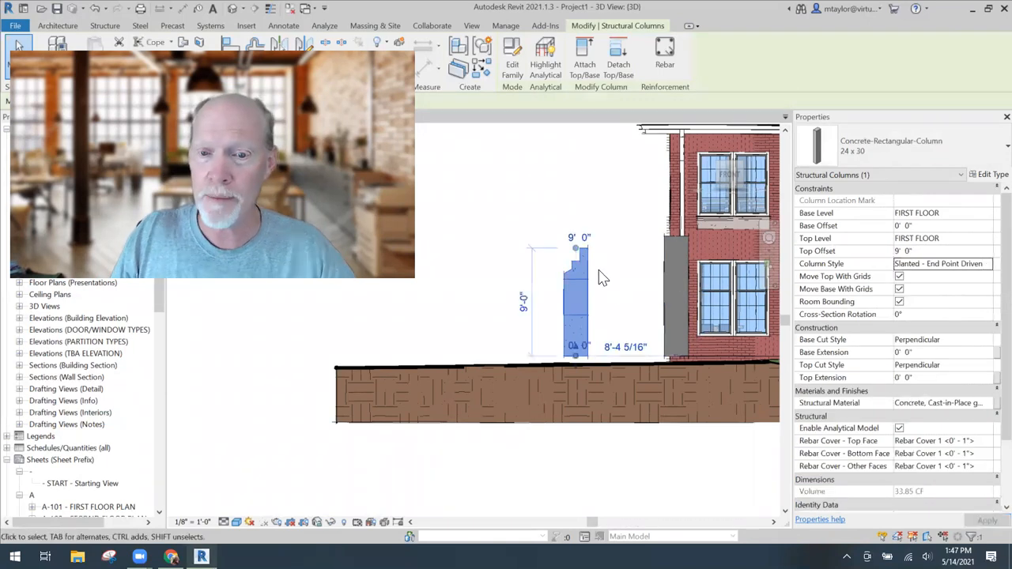
Tilt the concrete column away from the building by moving its top end point to a top offset of about 8'-2".
{"action": "left_click_drag", "start_coordinate": [577, 251], "coordinate": [608, 235]}
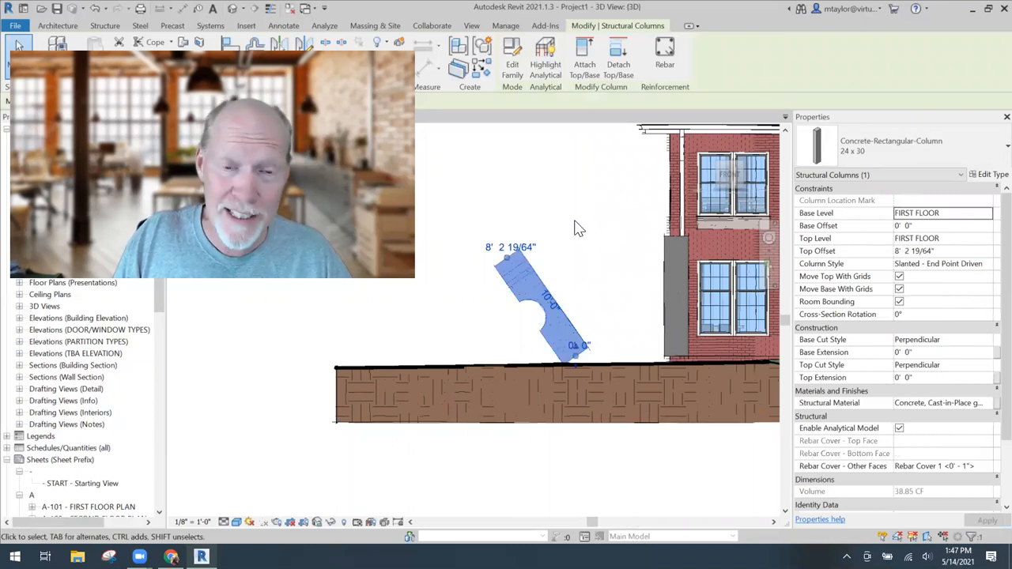
{"action": "middle_click_drag", "start_coordinate": [561, 264], "coordinate": [597, 338], "text": "shift"}
{"action": "left_click", "coordinate": [551, 352]}
{"action": "scroll", "coordinate": [523, 304], "scroll_direction": "up", "scroll_amount": 2}
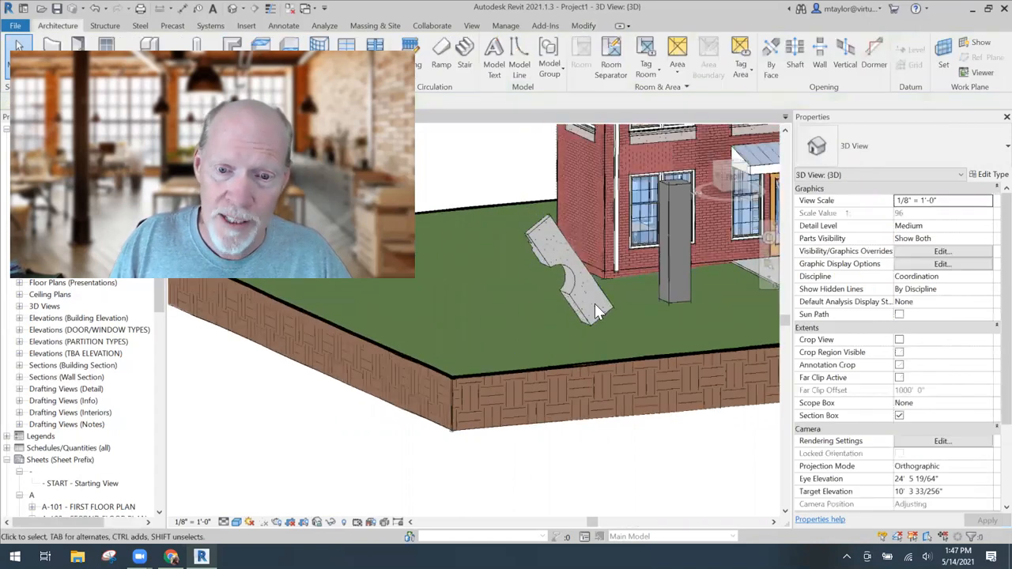
Rotate the slanted column about its own axis to a cross-section rotation of 270°.
{"action": "left_click", "coordinate": [598, 305]}
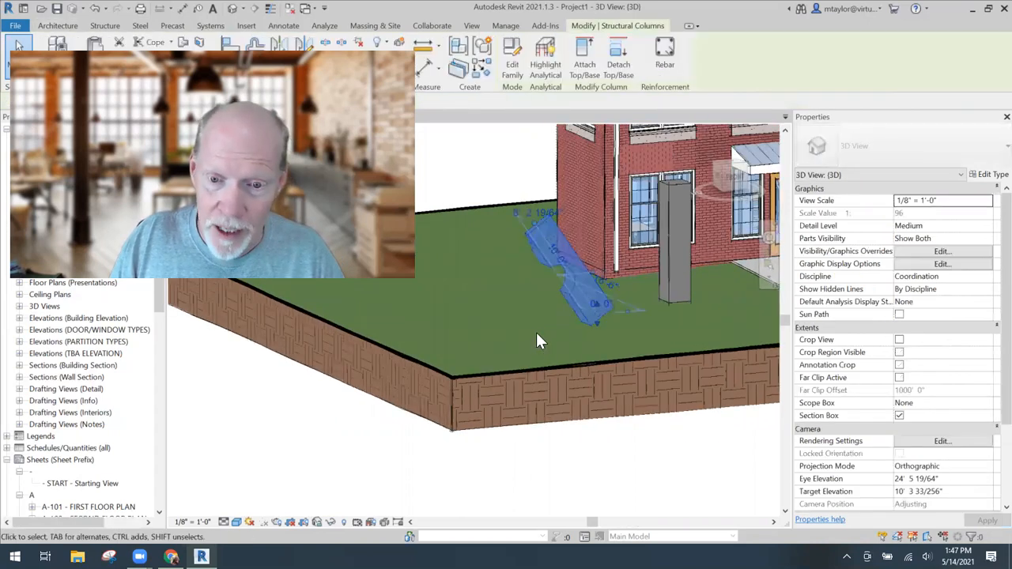
{"action": "left_click", "coordinate": [509, 174]}
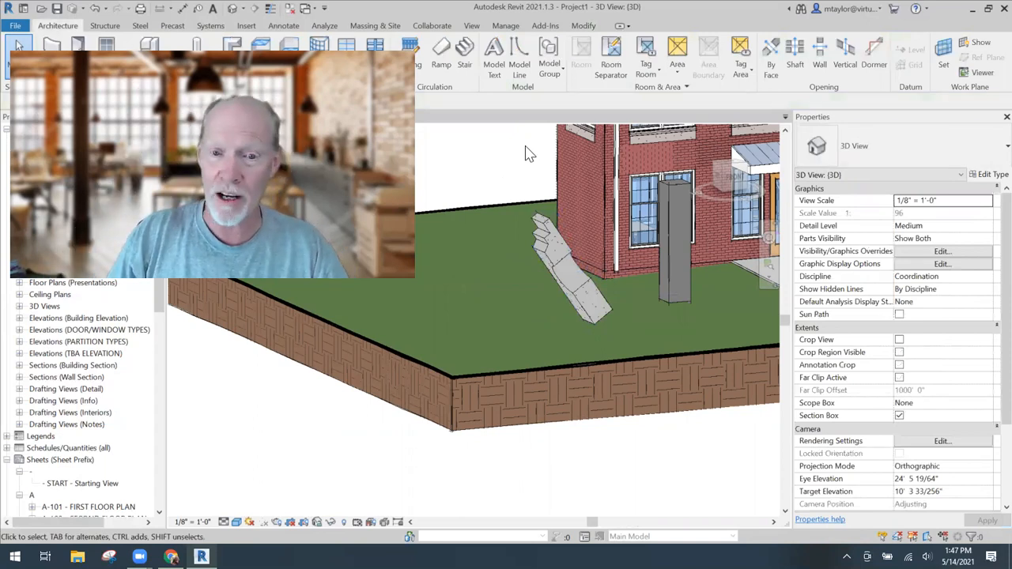
{"action": "middle_click_drag", "start_coordinate": [516, 175], "coordinate": [498, 164]}
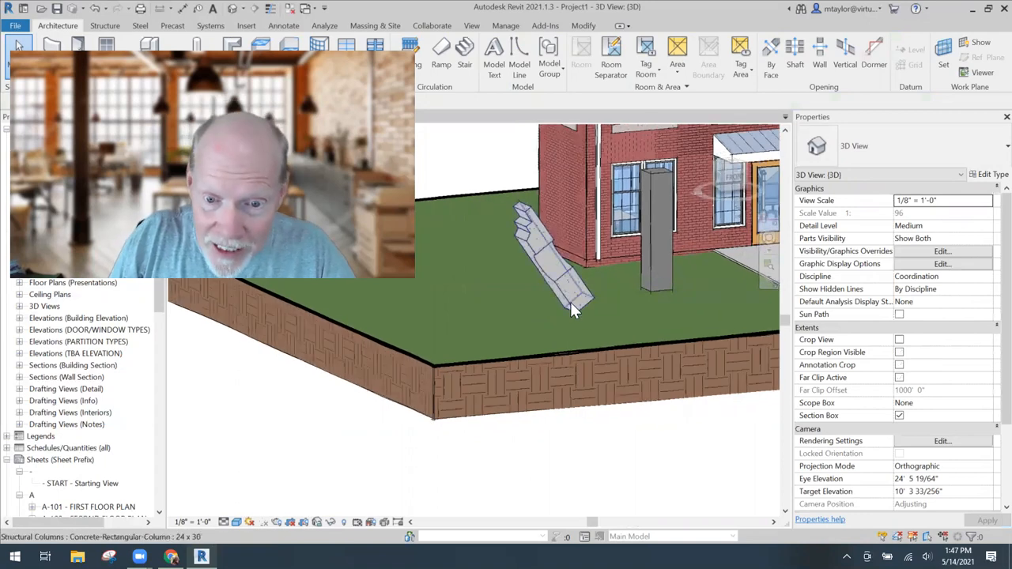
Set the slanted column's Base Cut Style to Horizontal.
{"action": "left_click", "coordinate": [556, 314]}
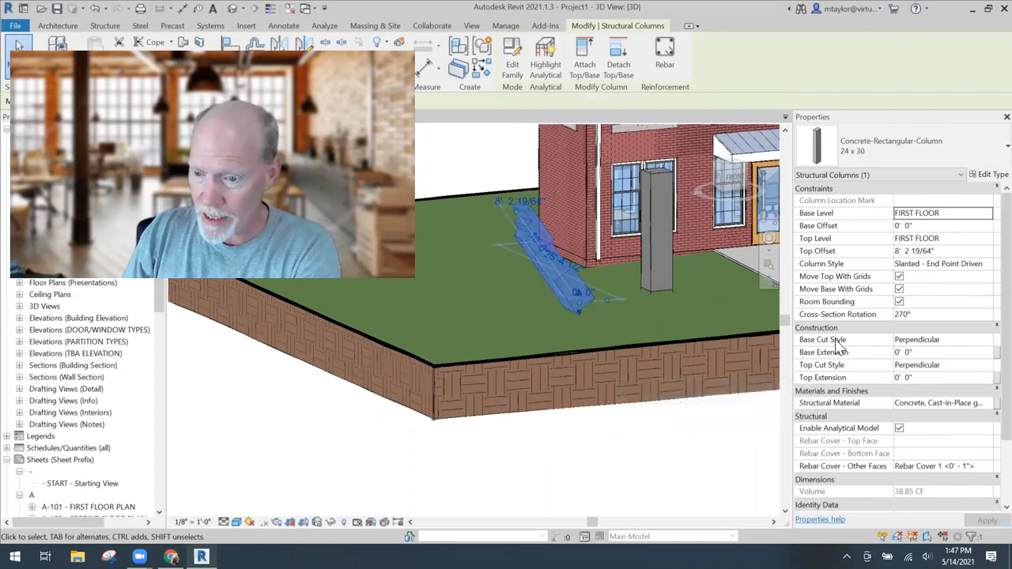
{"action": "left_click", "coordinate": [975, 339]}
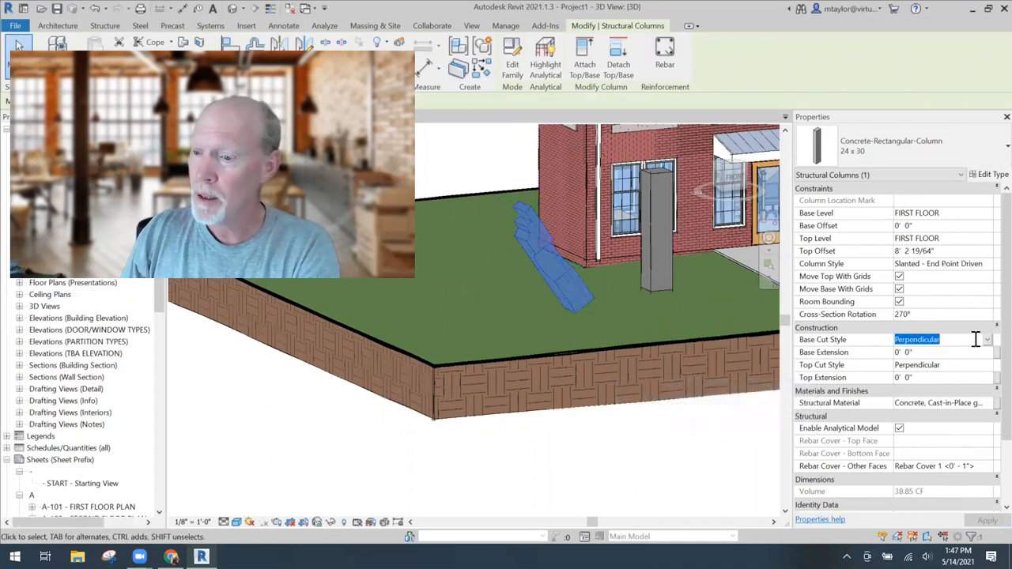
{"action": "left_click", "coordinate": [986, 342]}
{"action": "left_click", "coordinate": [920, 363]}
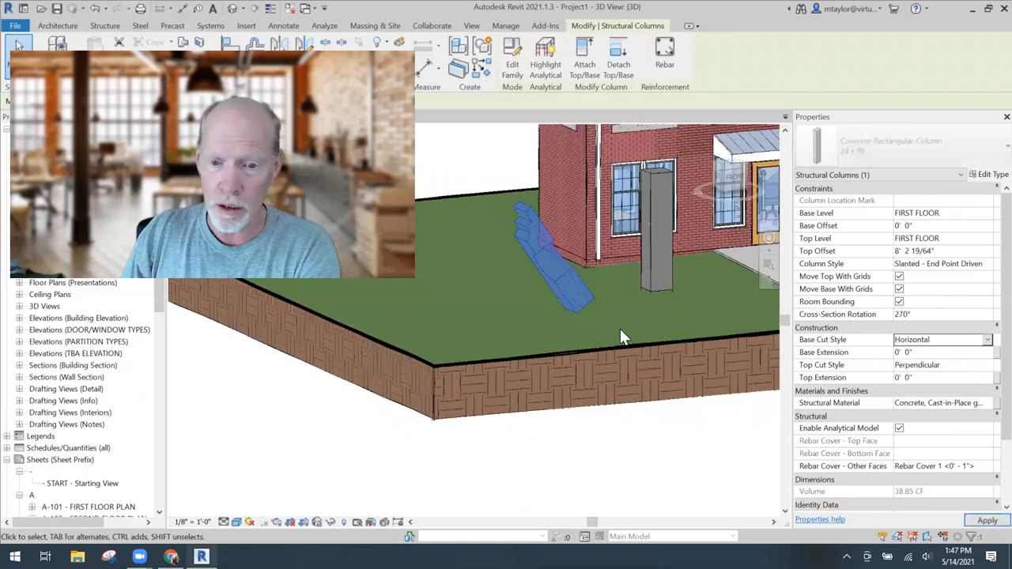
{"action": "left_click", "coordinate": [516, 324]}
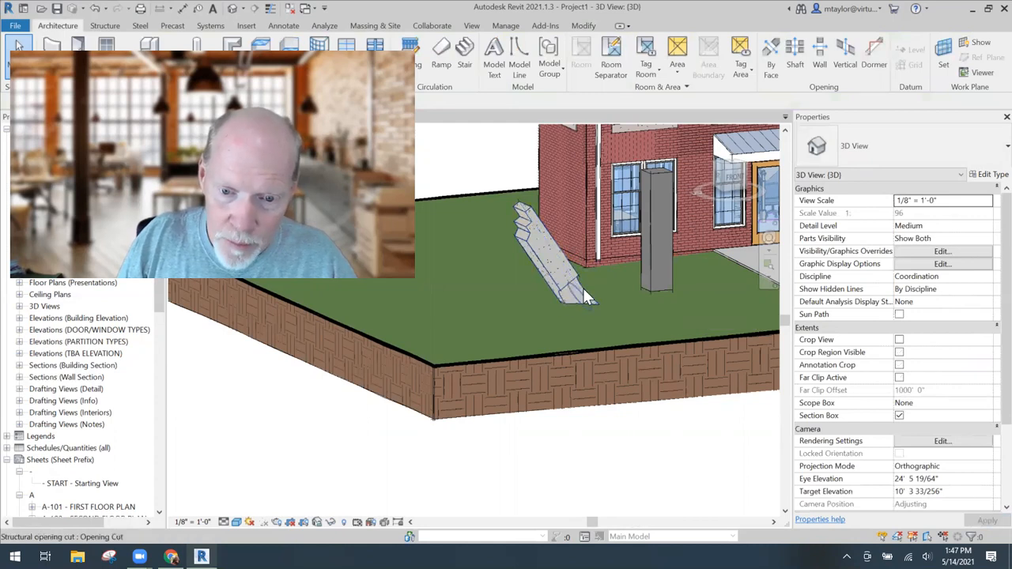
Reposition the circular opening cut along and across the slanted column so that it notches only the side facing the building.
{"action": "left_click", "coordinate": [583, 294]}
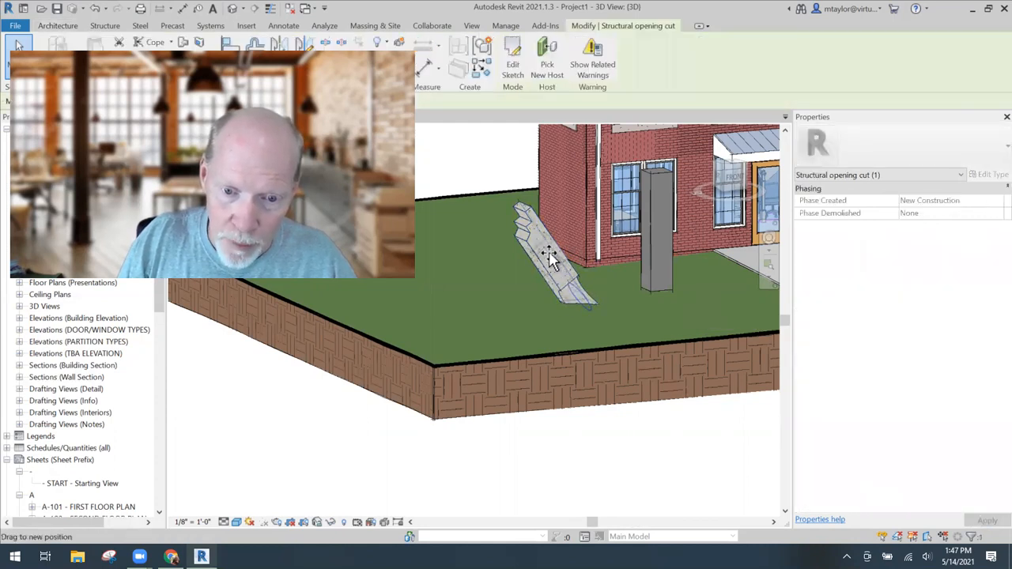
{"action": "left_click", "coordinate": [515, 275]}
{"action": "scroll", "coordinate": [517, 273], "scroll_direction": "up", "scroll_amount": 2}
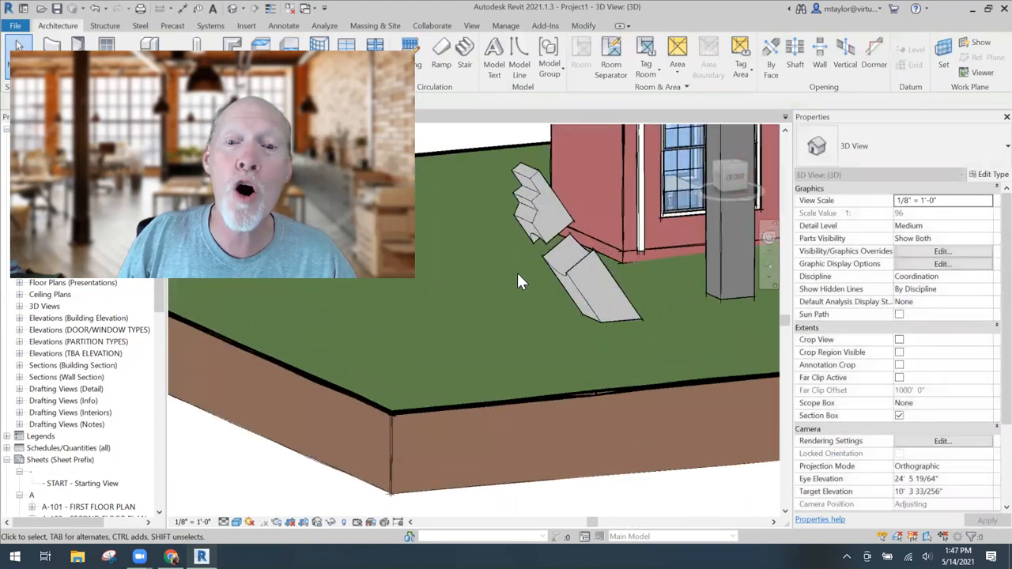
{"action": "scroll", "coordinate": [517, 273], "scroll_direction": "up", "scroll_amount": 1}
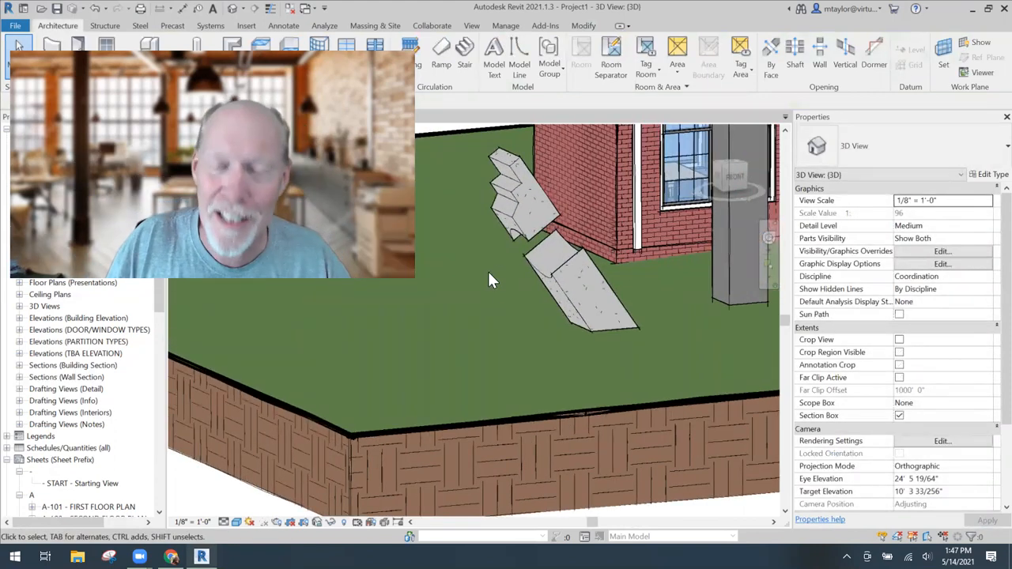
{"action": "left_click", "coordinate": [556, 245]}
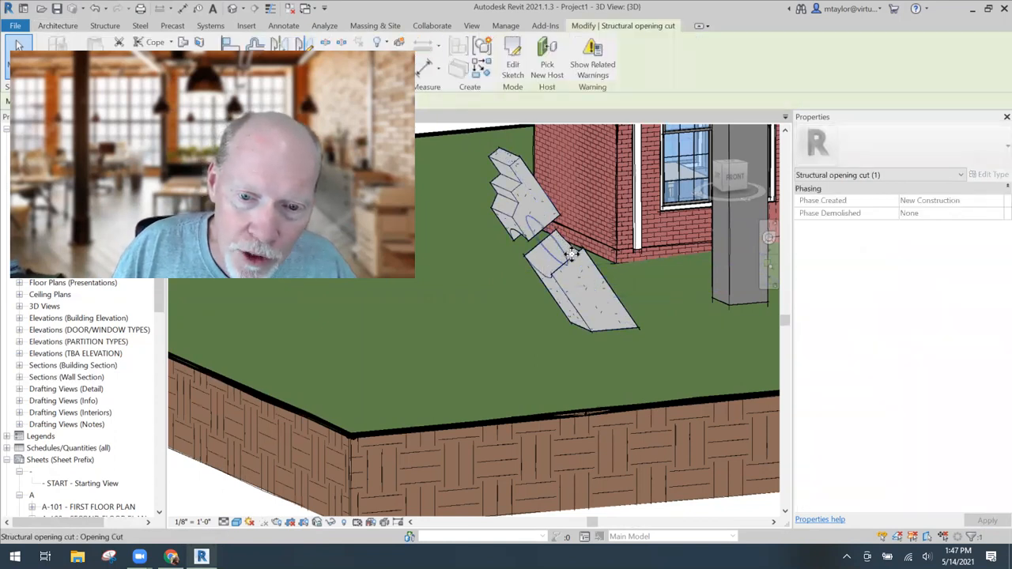
{"action": "left_click", "coordinate": [491, 315]}
{"action": "mouse_move", "coordinate": [491, 316]}
{"action": "middle_mouse_down", "text": "shift"}
{"action": "mouse_move", "coordinate": [488, 307]}
{"action": "mouse_move", "coordinate": [538, 309]}
{"action": "mouse_move", "coordinate": [527, 319]}
{"action": "mouse_move", "coordinate": [506, 311]}
{"action": "middle_mouse_up", "text": "shift"}
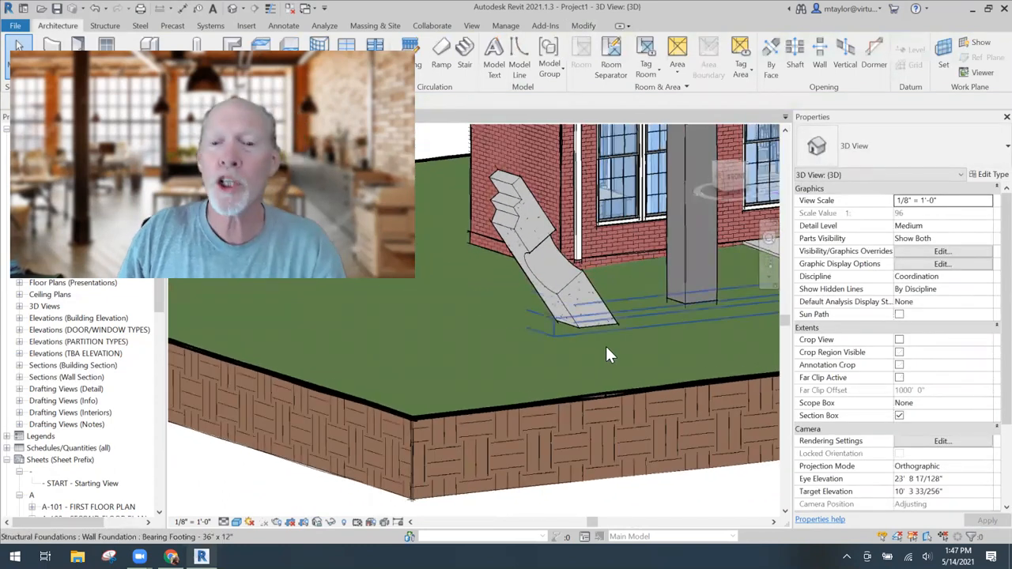
Examine the slanted concrete column, its openings and its horizontal base cut in 3D beside the architectural column.
{"action": "middle_click_drag", "start_coordinate": [512, 346], "coordinate": [520, 339]}
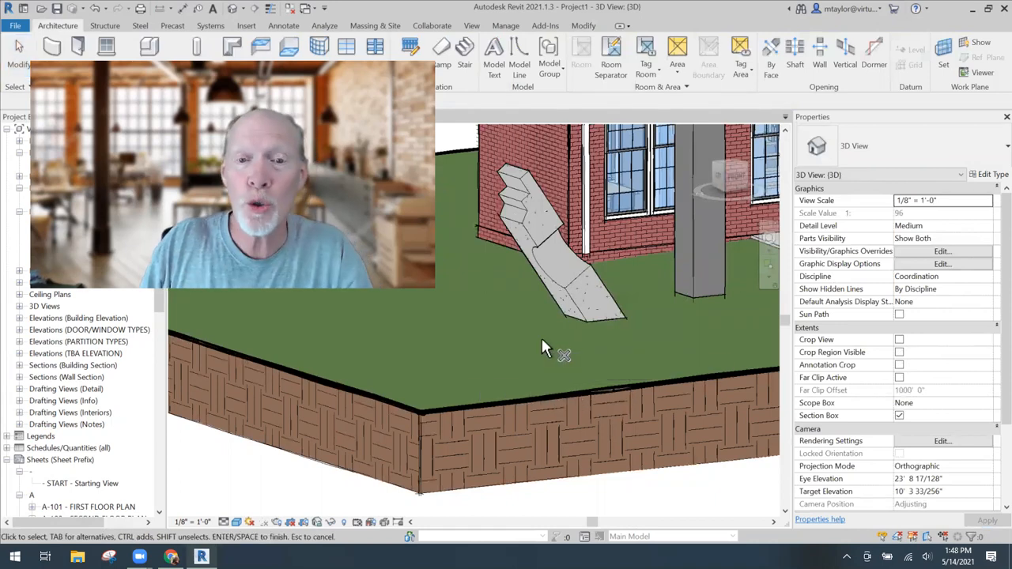
{"action": "middle_click_drag", "start_coordinate": [524, 413], "coordinate": [675, 300], "text": "shift"}
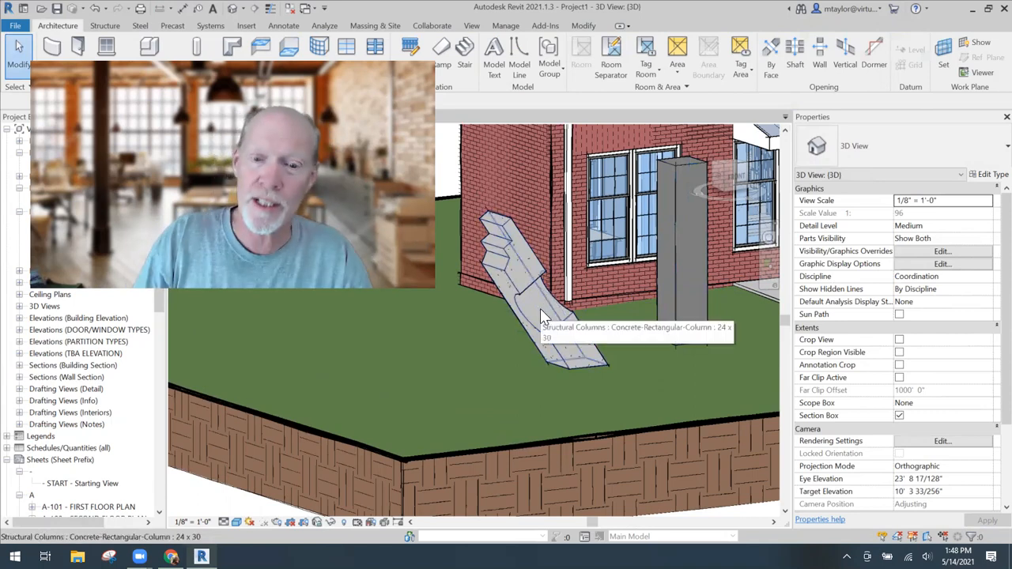
{"action": "left_click", "coordinate": [582, 365]}
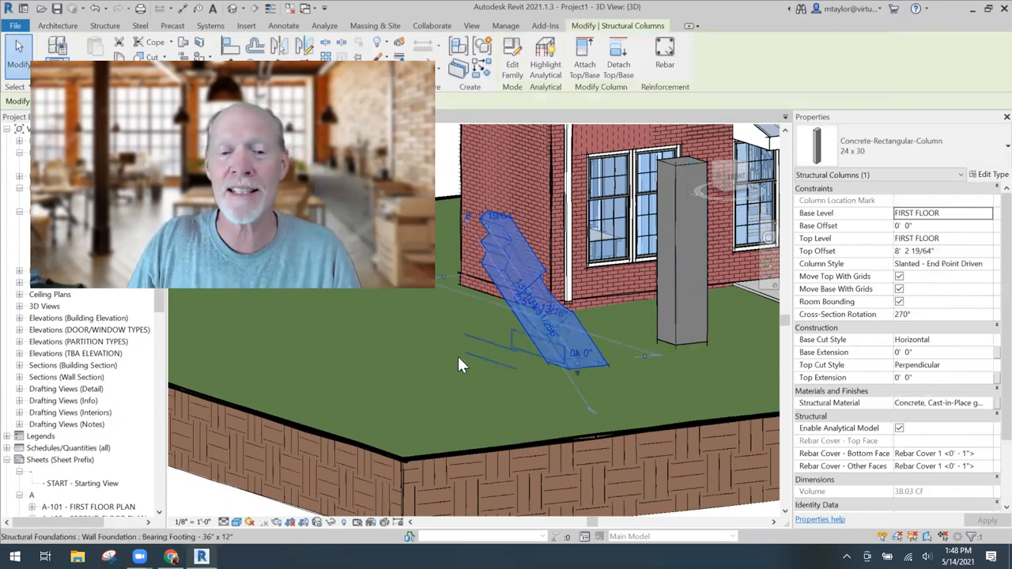
{"action": "left_click", "coordinate": [392, 396]}
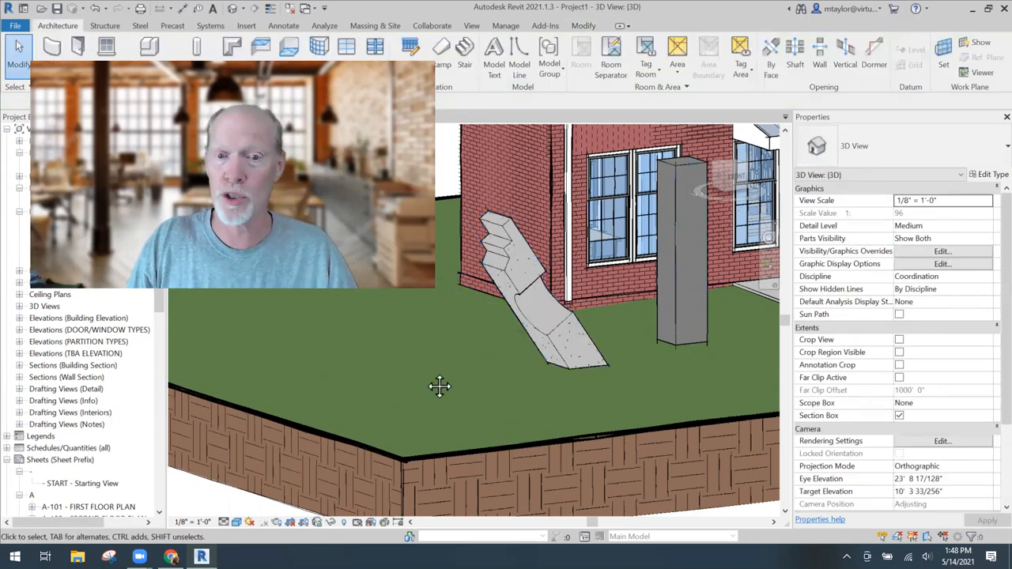
{"action": "middle_click_drag", "start_coordinate": [440, 386], "coordinate": [463, 366]}
{"action": "scroll", "coordinate": [463, 365], "scroll_direction": "up", "scroll_amount": 1}
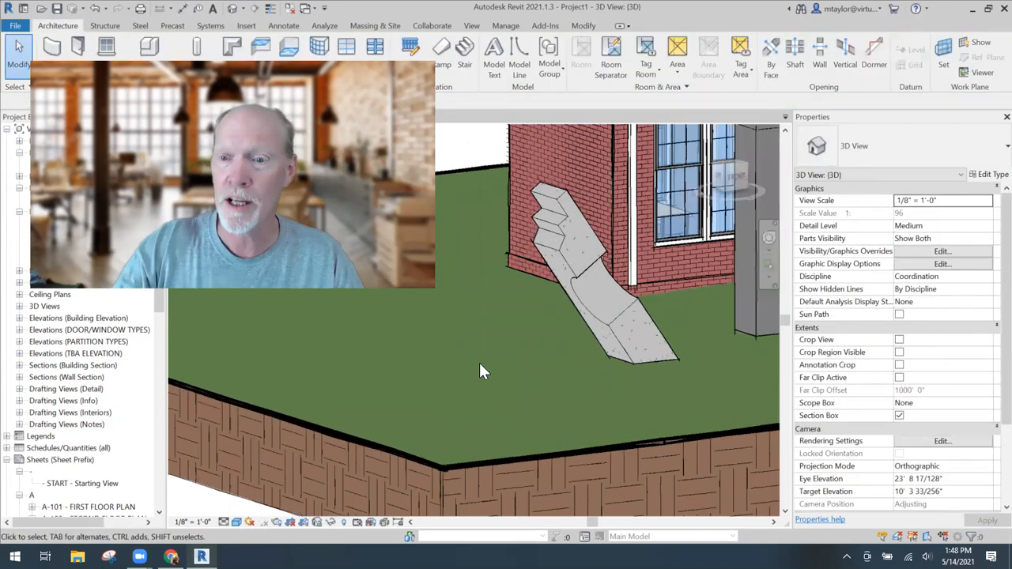